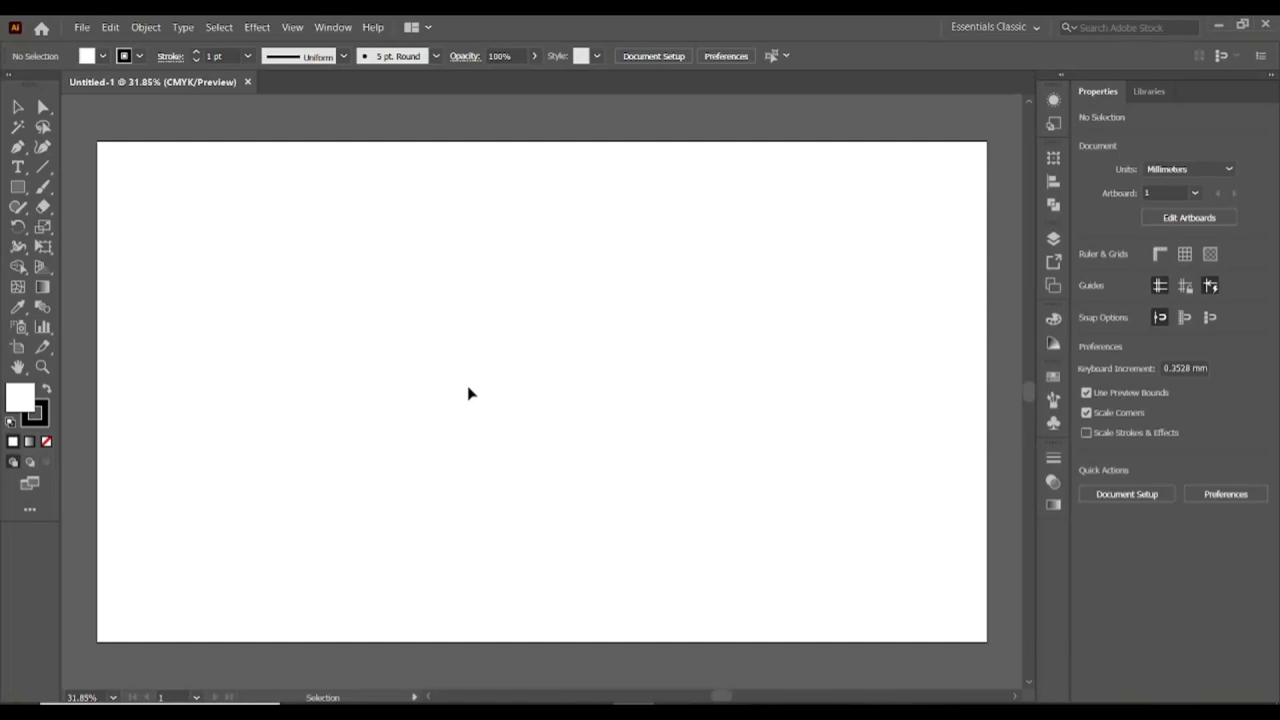
Draw an unfilled rectangle and duplicate it offset down and to the right.
click(18, 187)
drag(310, 224, 435, 326)
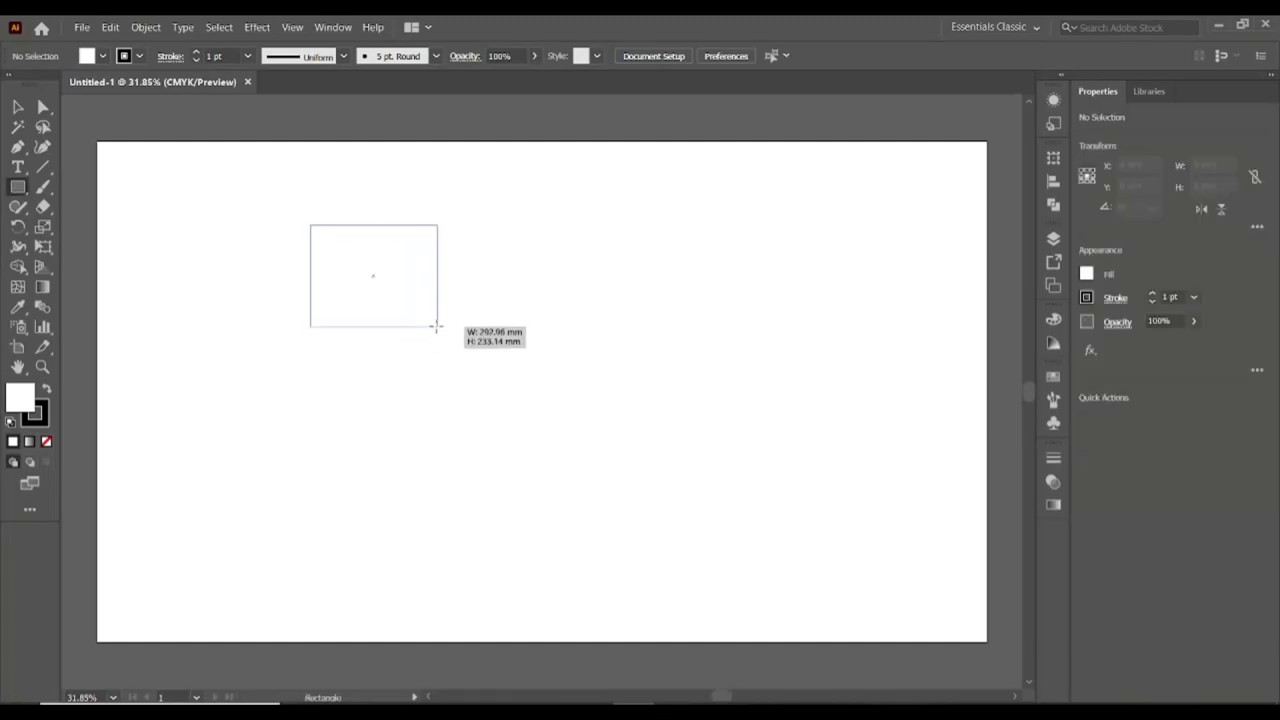
click(46, 441)
click(18, 106)
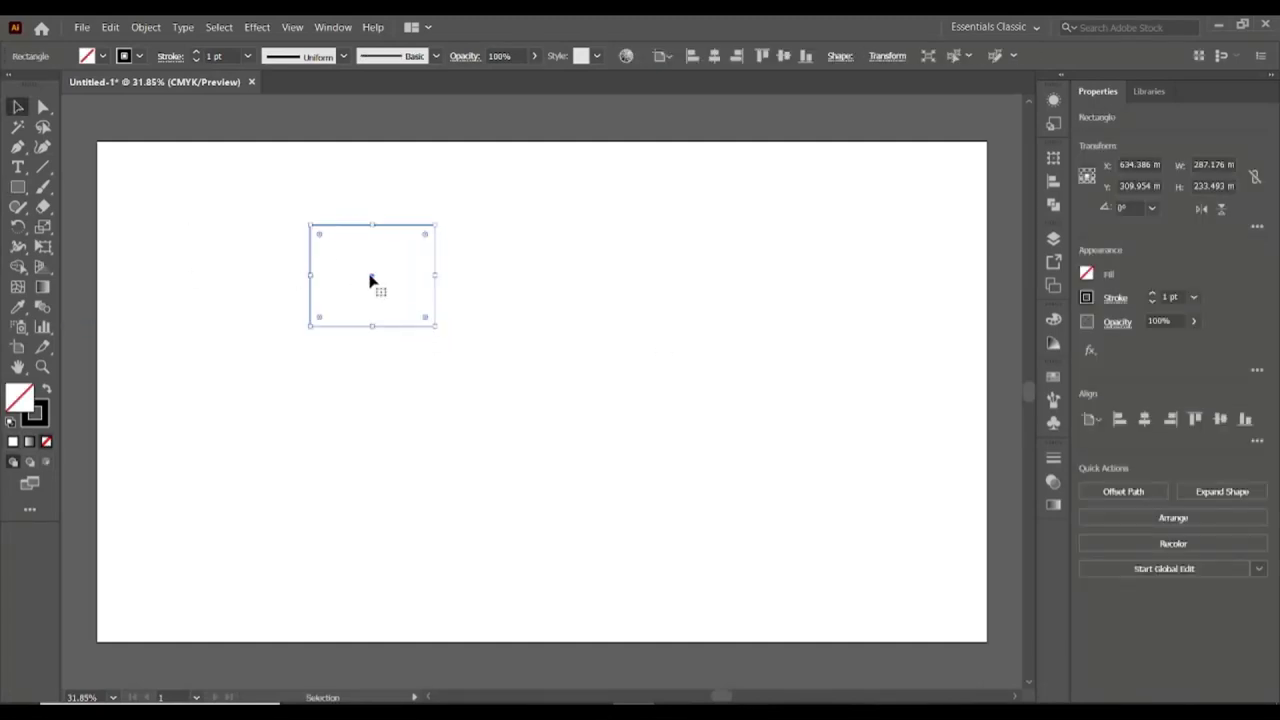
drag(370, 280, 432, 332)
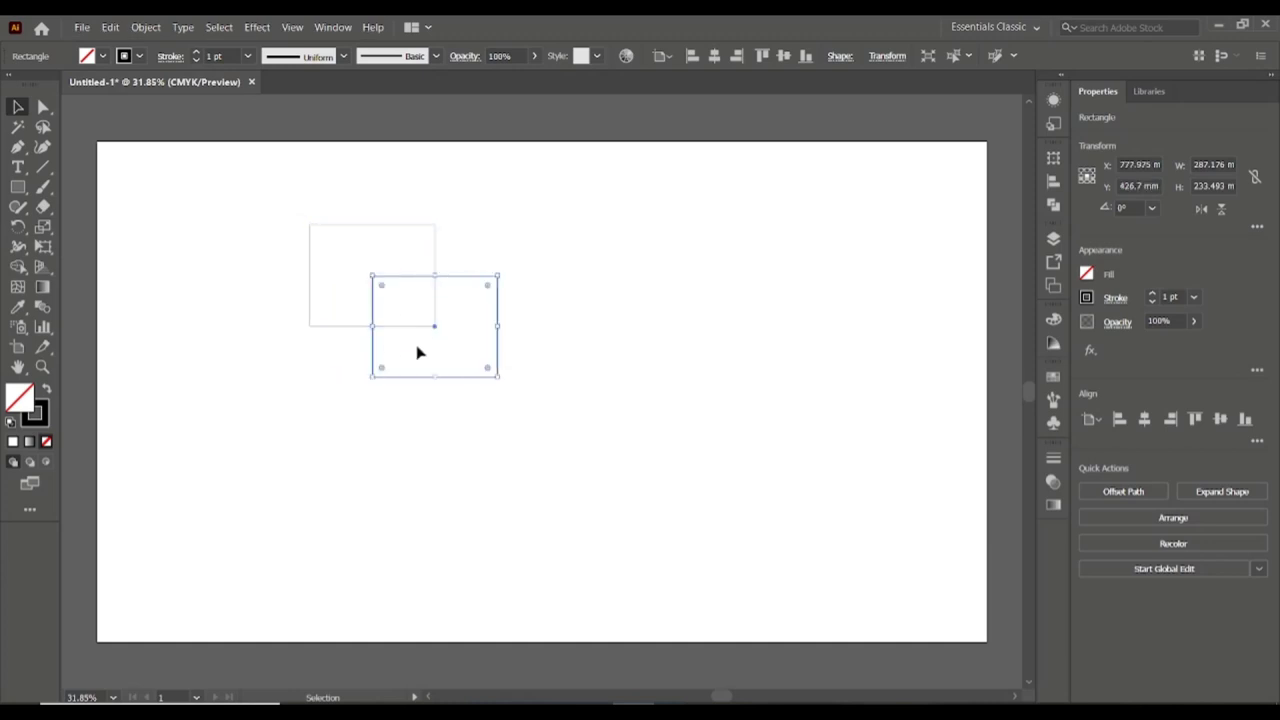
Give both rectangles a 103 pt stroke, enlarge them, and centre them on the artboard.
drag(503, 410, 487, 426)
click(197, 52)
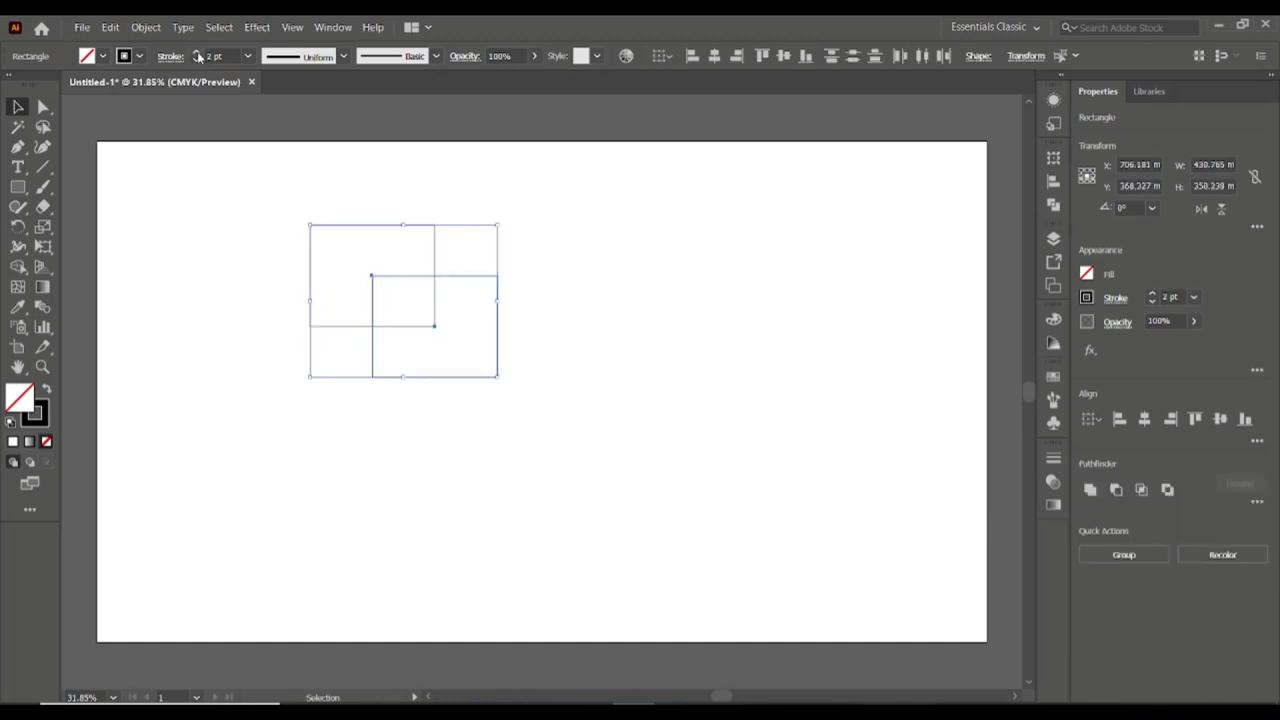
click(197, 55)
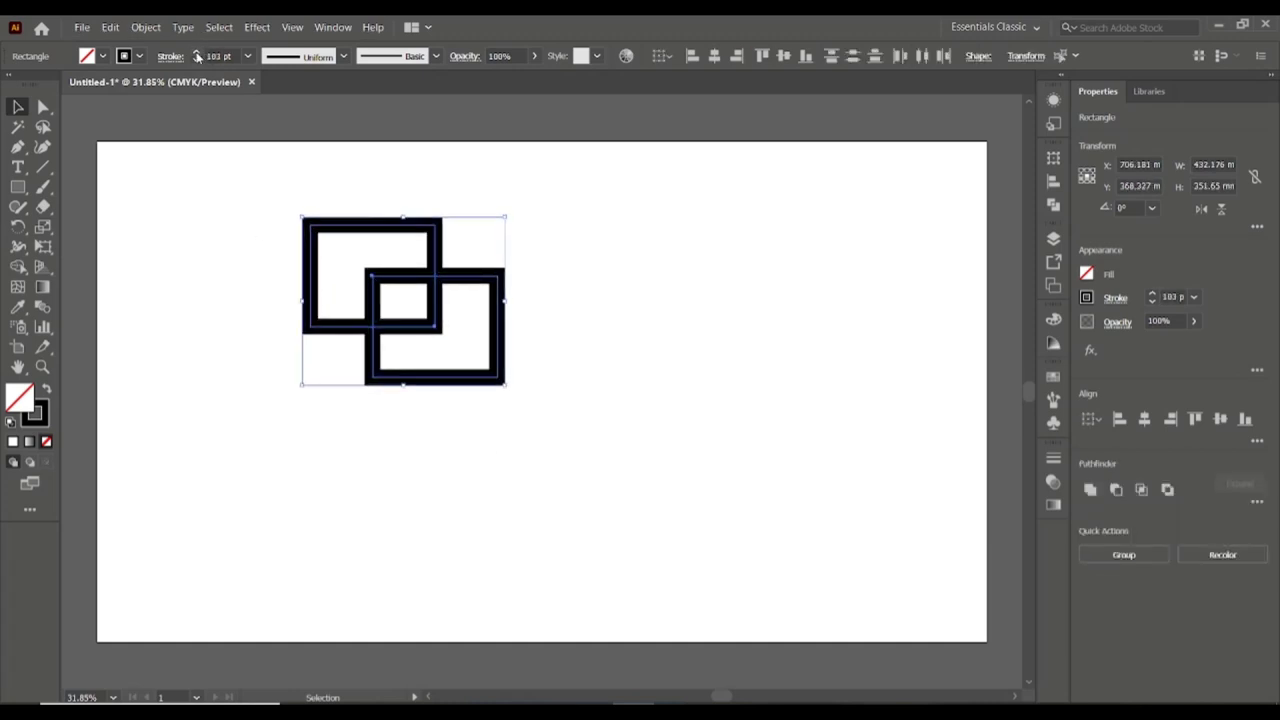
click(282, 245)
drag(505, 384, 578, 458)
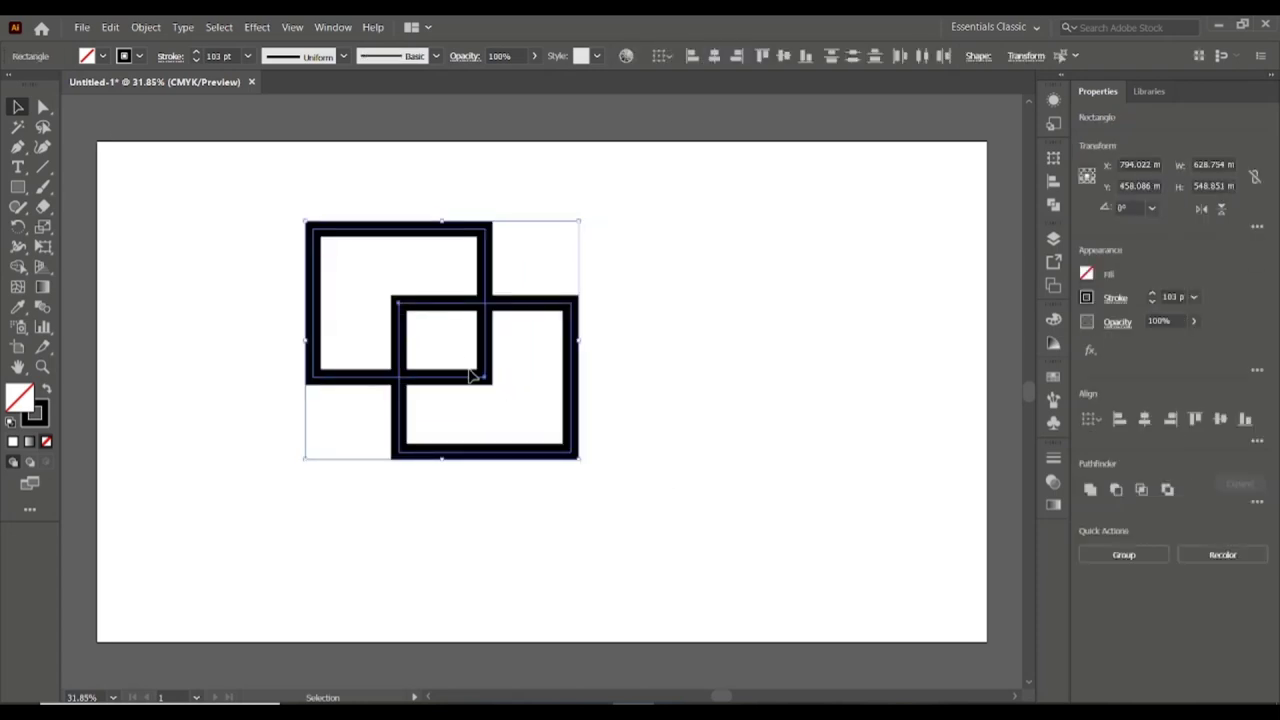
drag(474, 373, 593, 417)
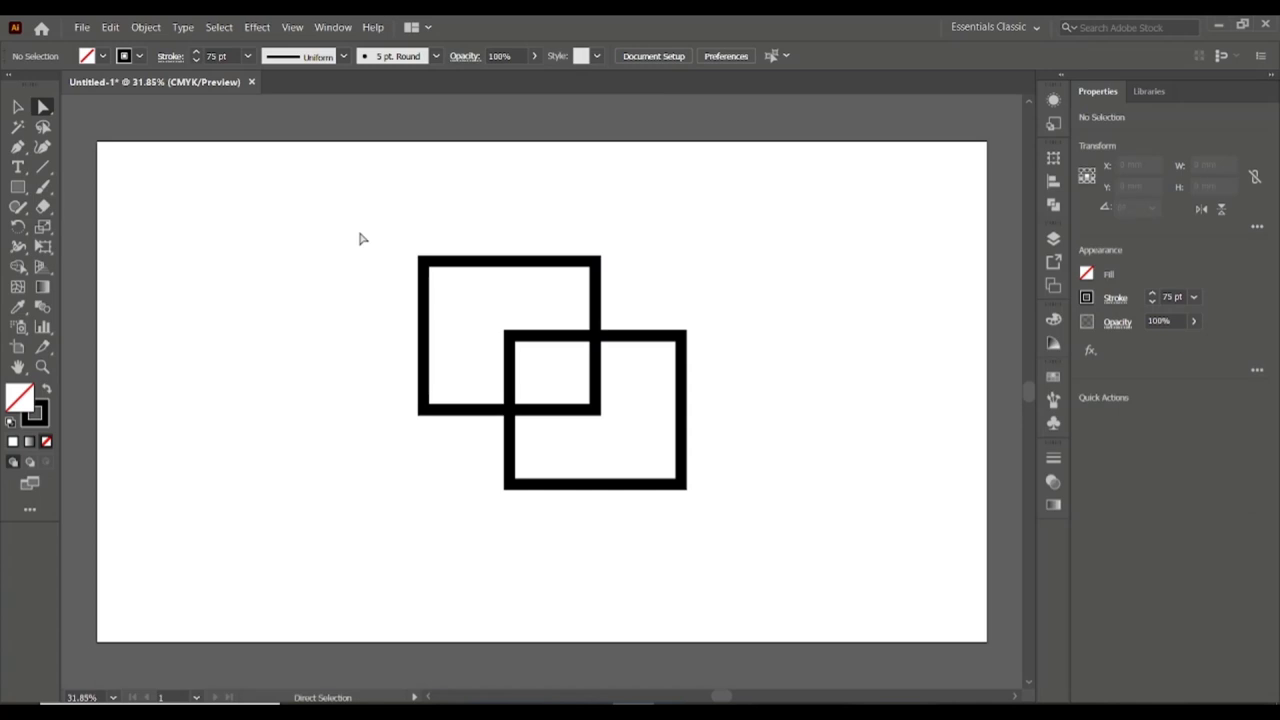
Round three corners of the upper rectangle and the right corners of the lower one.
click(422, 260)
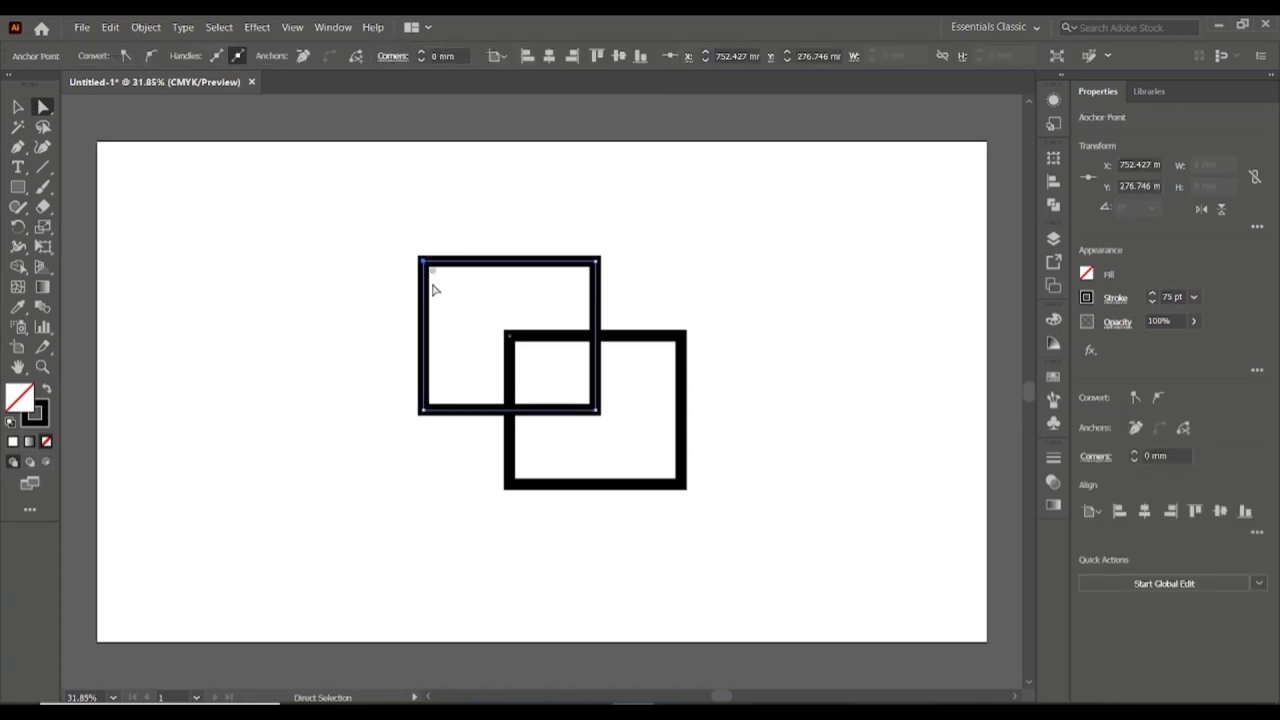
click(423, 277)
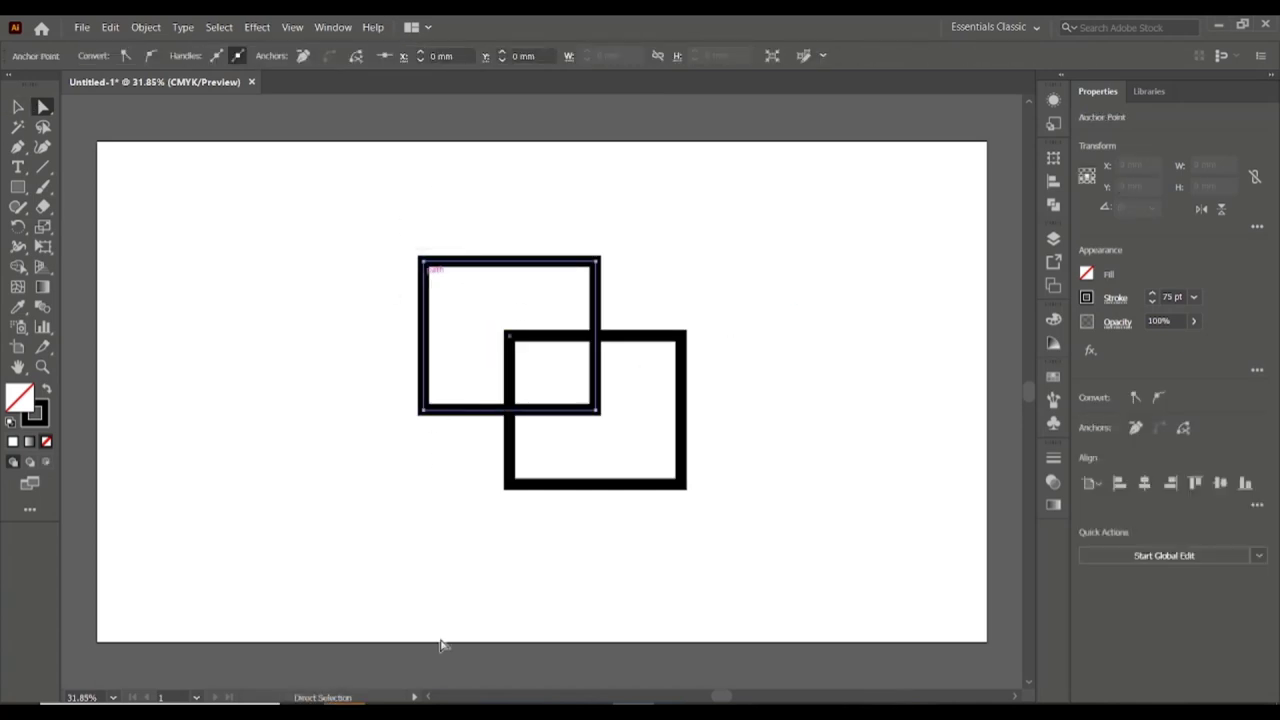
click(443, 281)
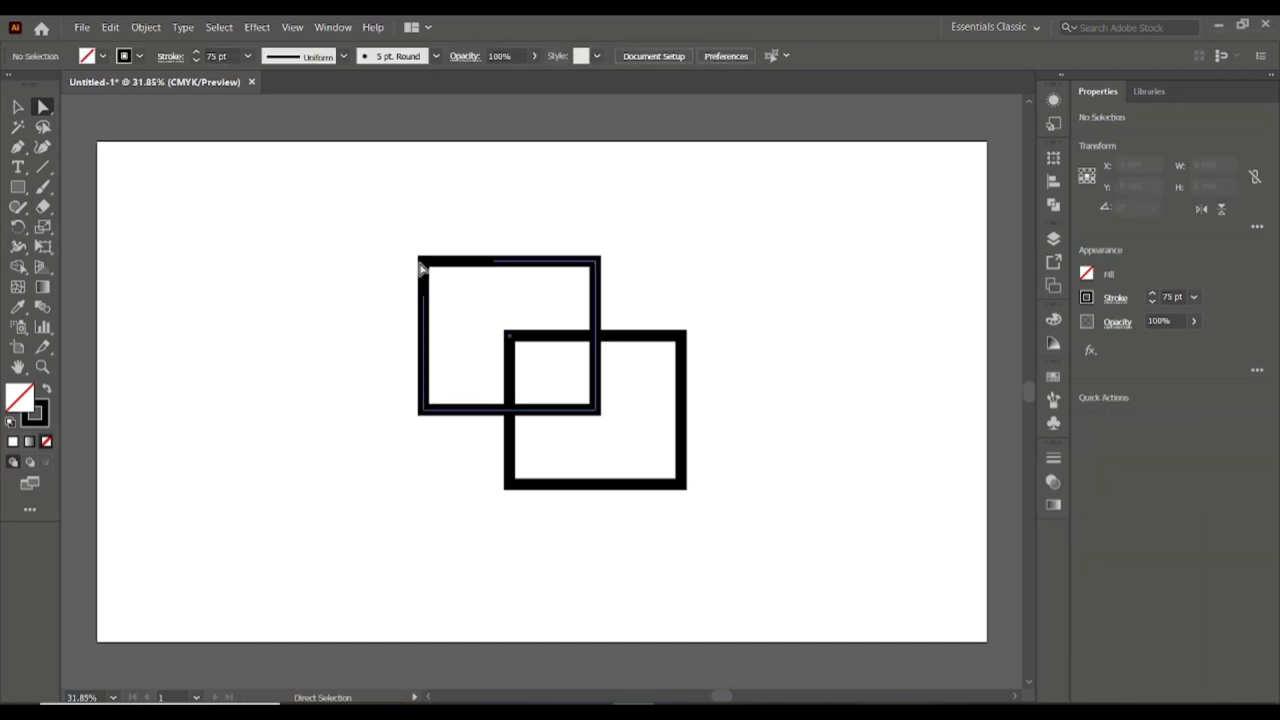
click(423, 262)
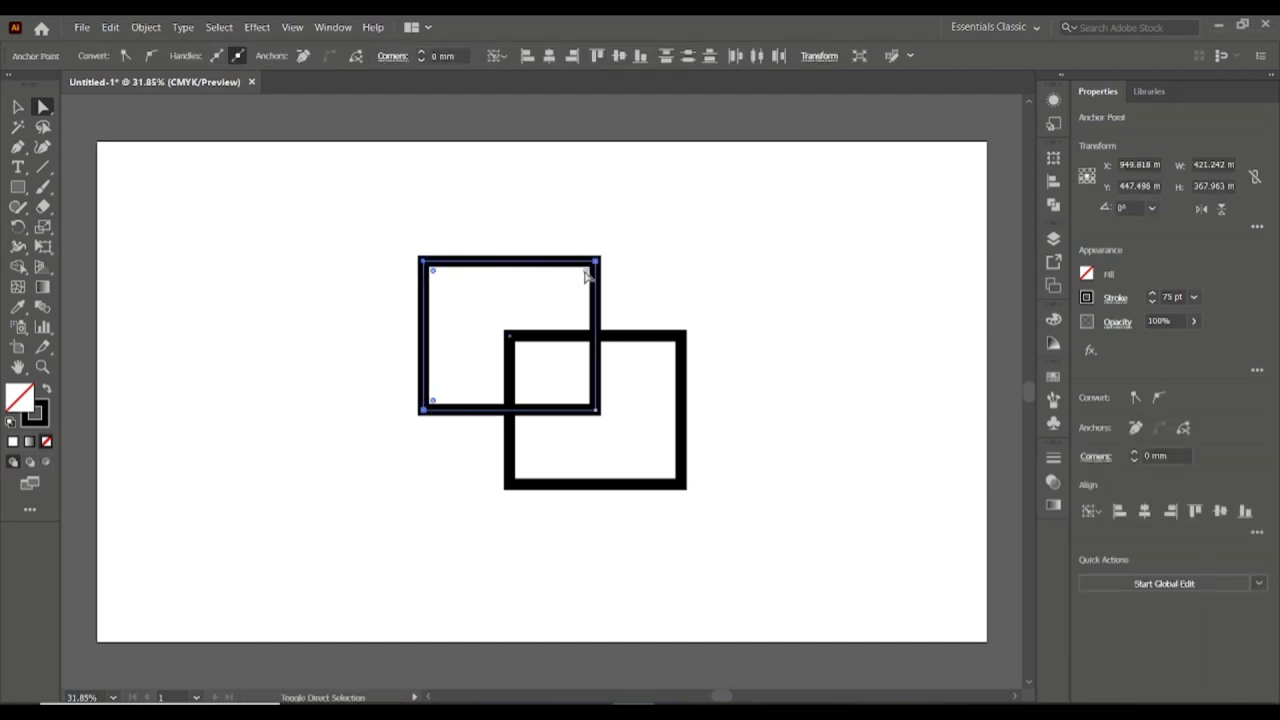
shift+click(684, 335)
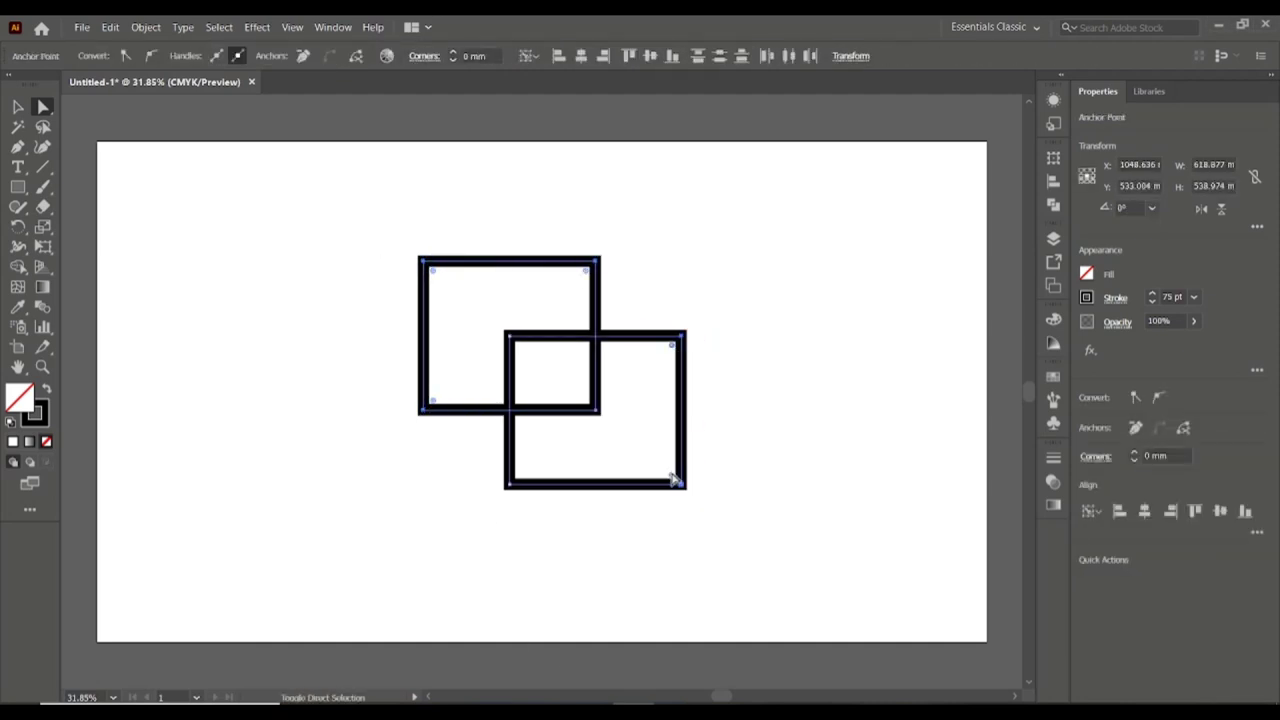
drag(436, 278, 545, 465)
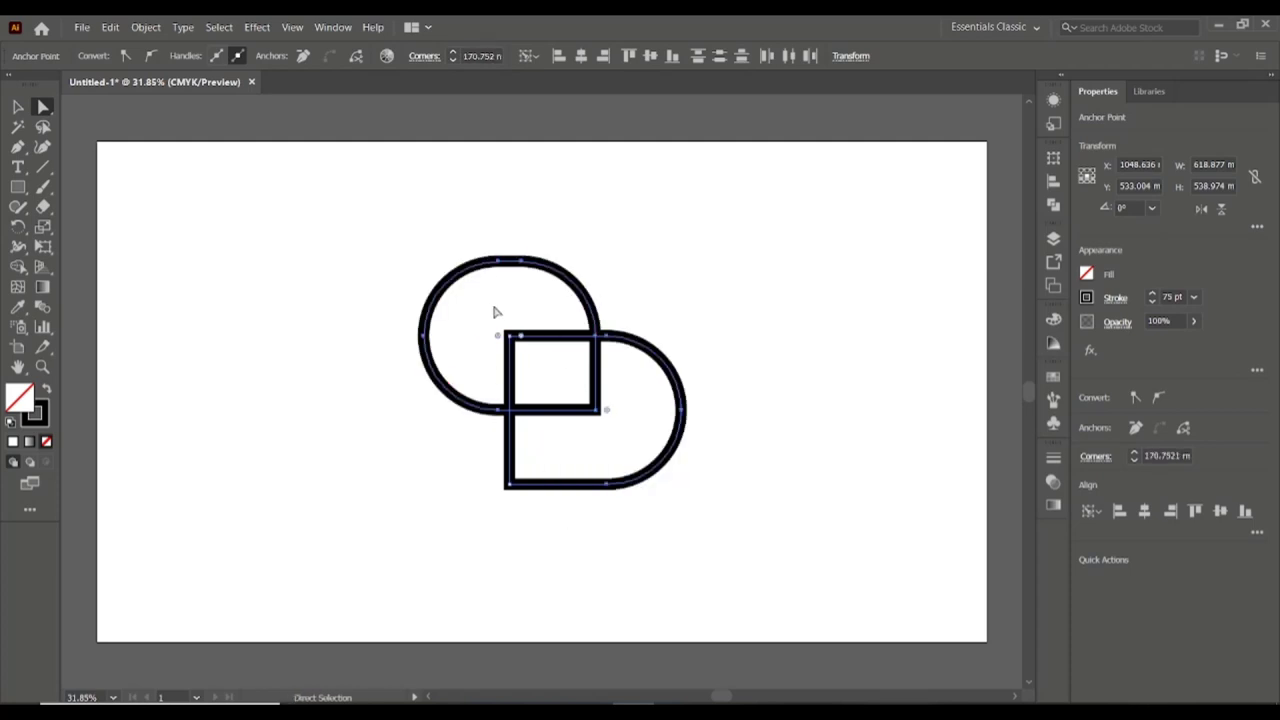
key(v)
click(330, 447)
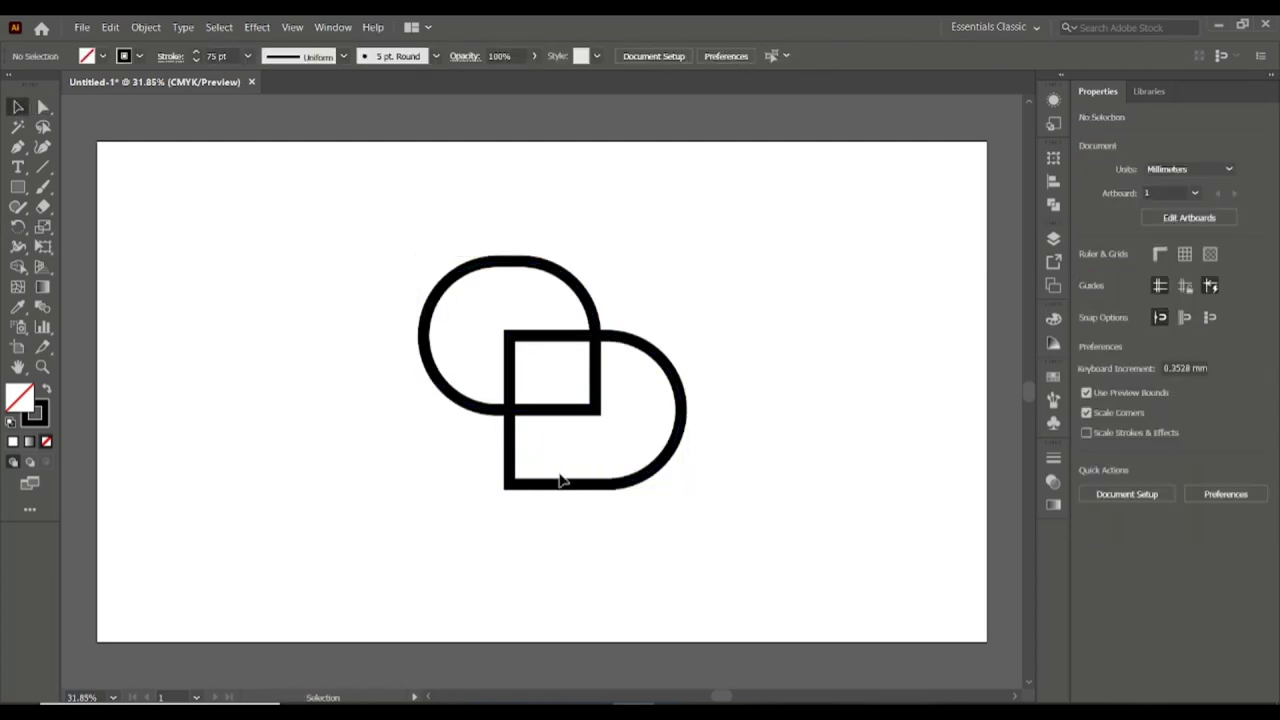
Try rounding the upper shape's corners further, then undo it and deselect.
key(a)
click(451, 286)
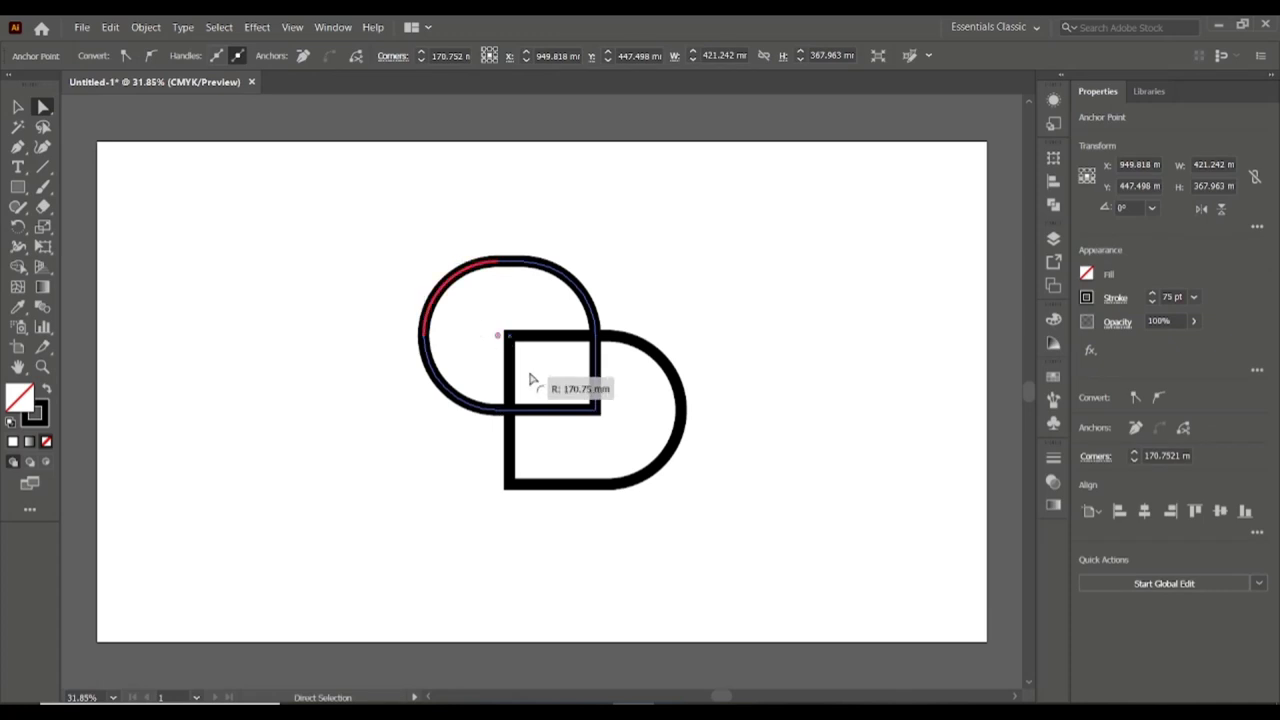
drag(520, 338, 288, 352)
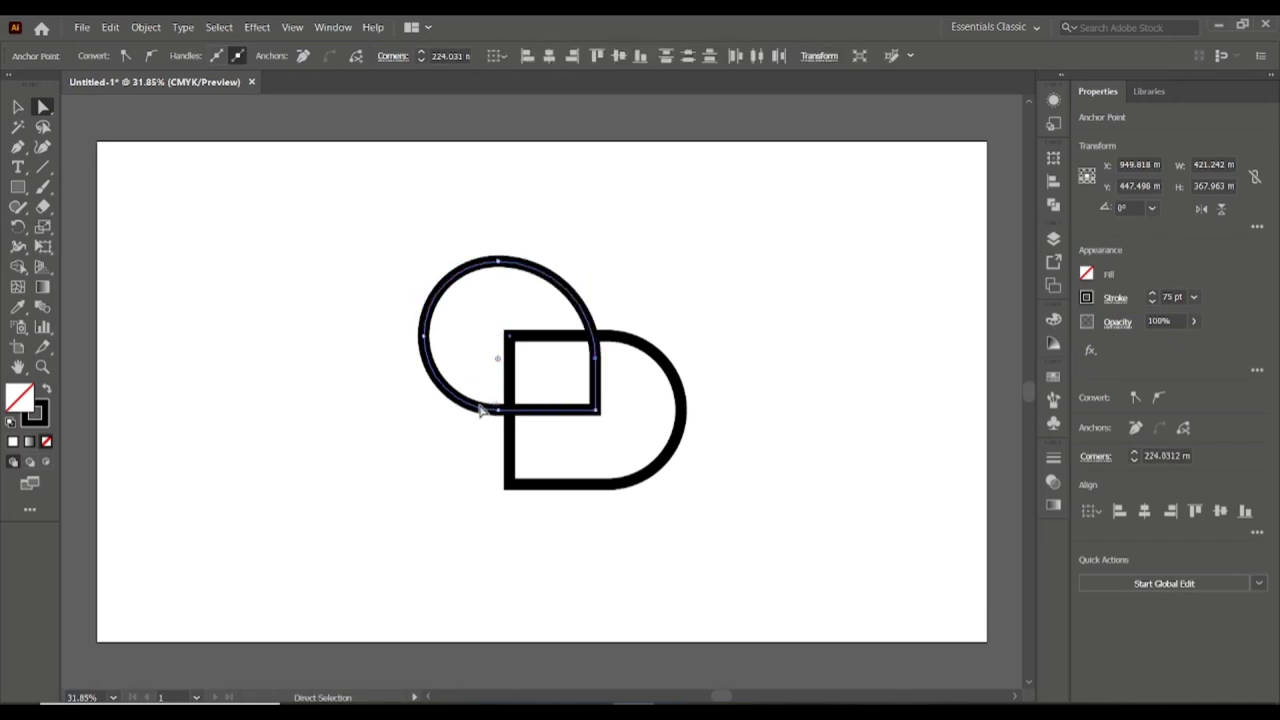
key(ctrl+z)
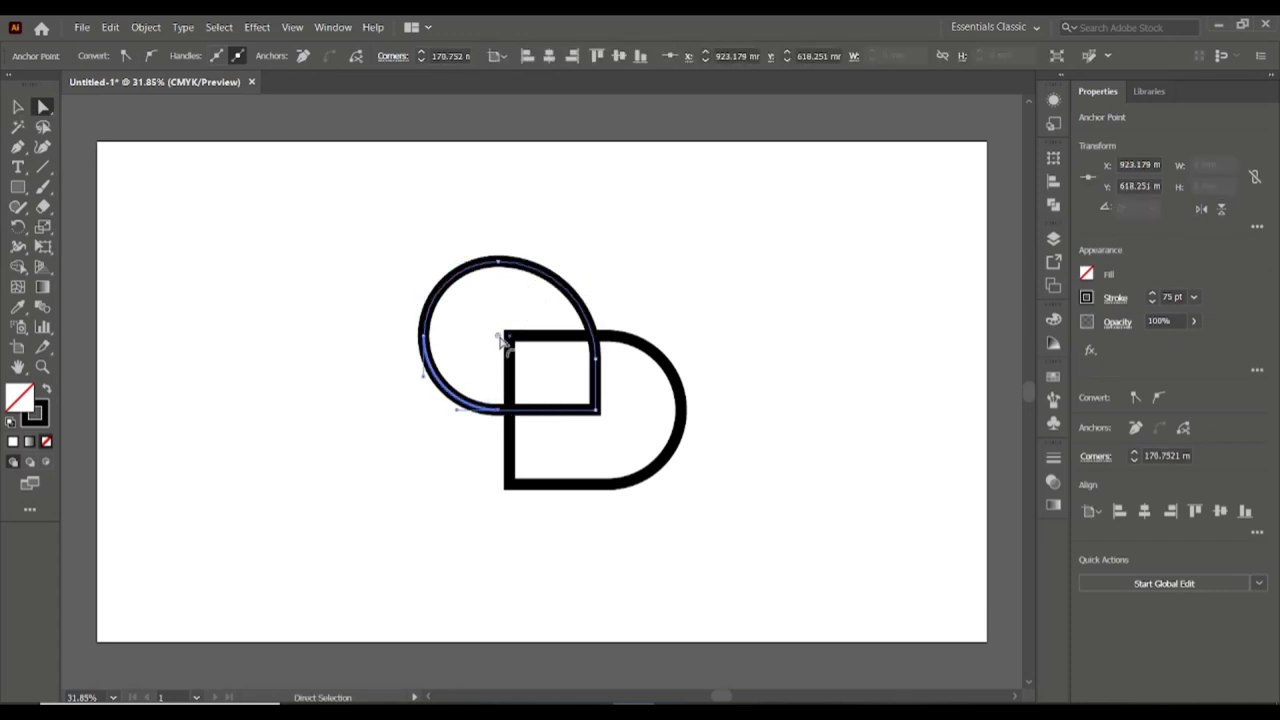
key(v)
click(944, 506)
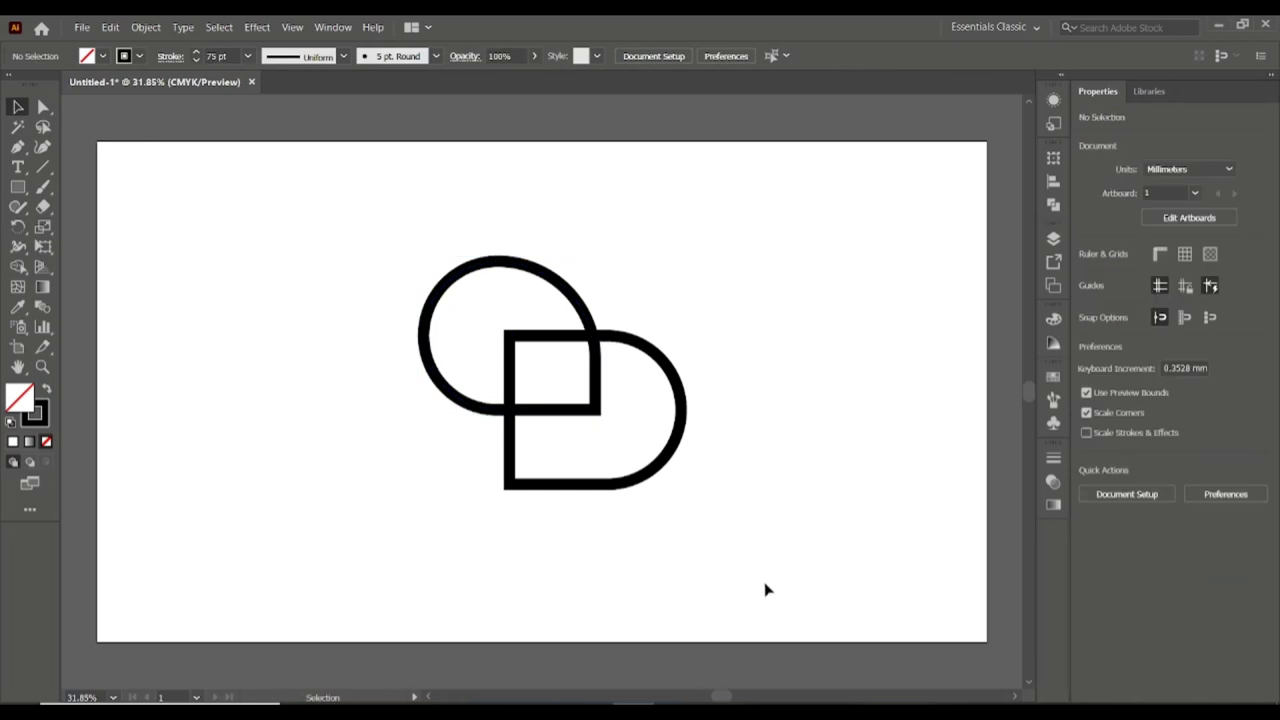
Shift the D's left-side anchor points rightward to narrow the D, then deselect.
key(a)
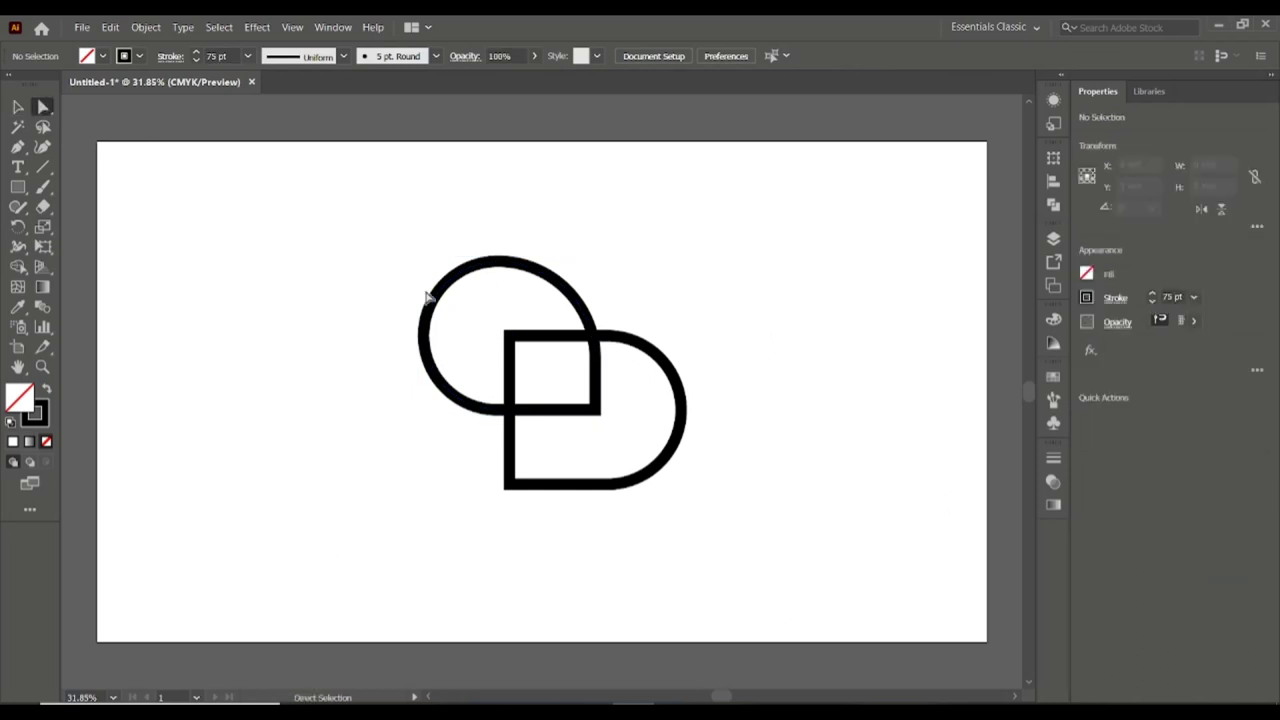
click(507, 335)
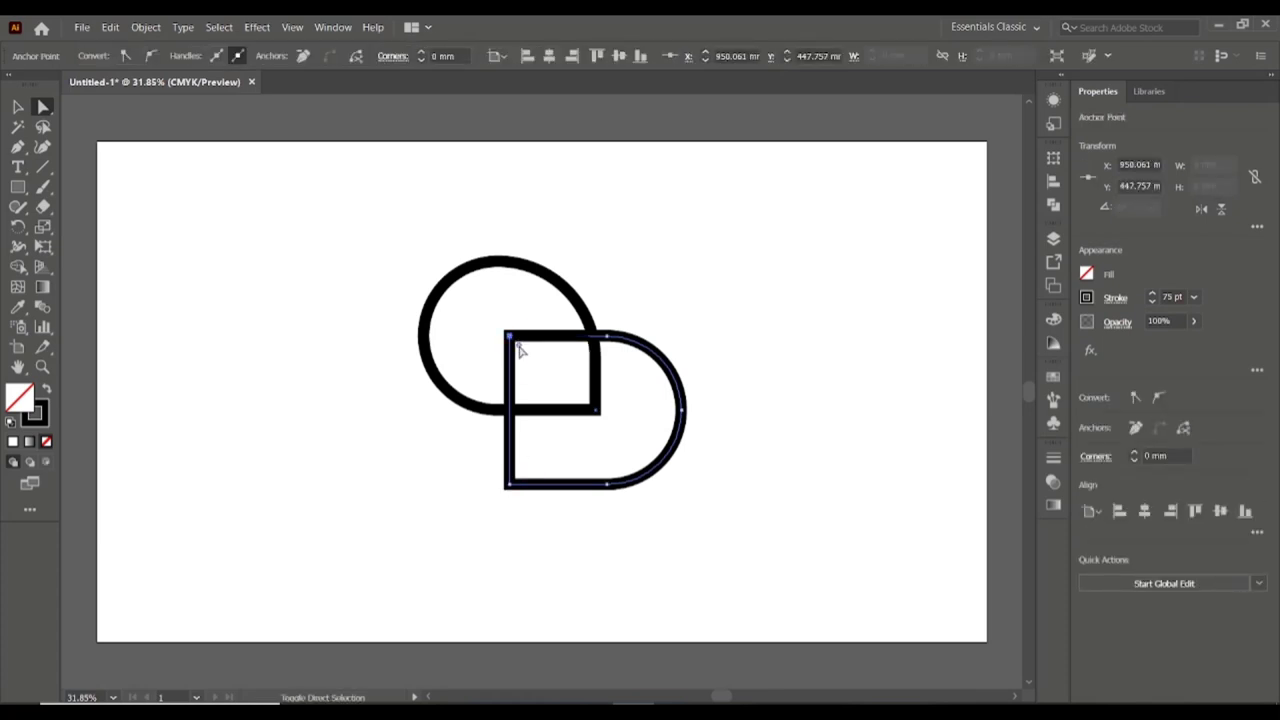
click(508, 484)
drag(508, 487, 545, 488)
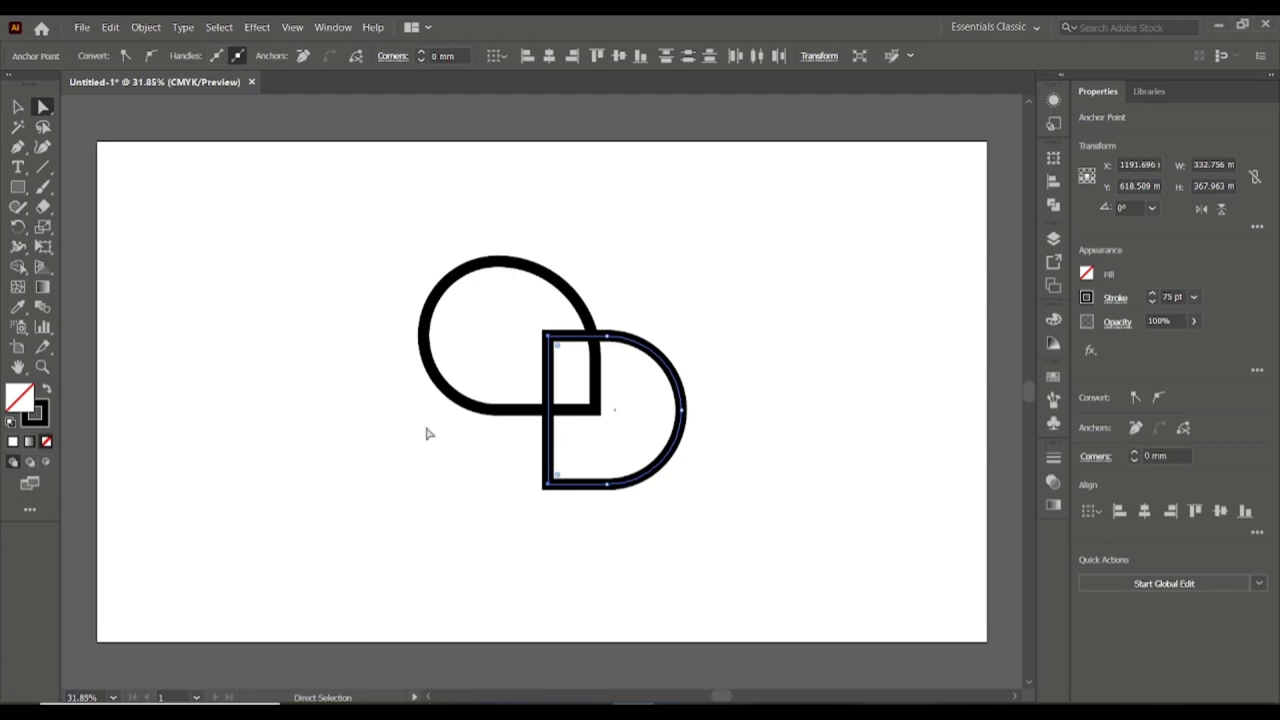
drag(543, 486, 530, 488)
click(658, 387)
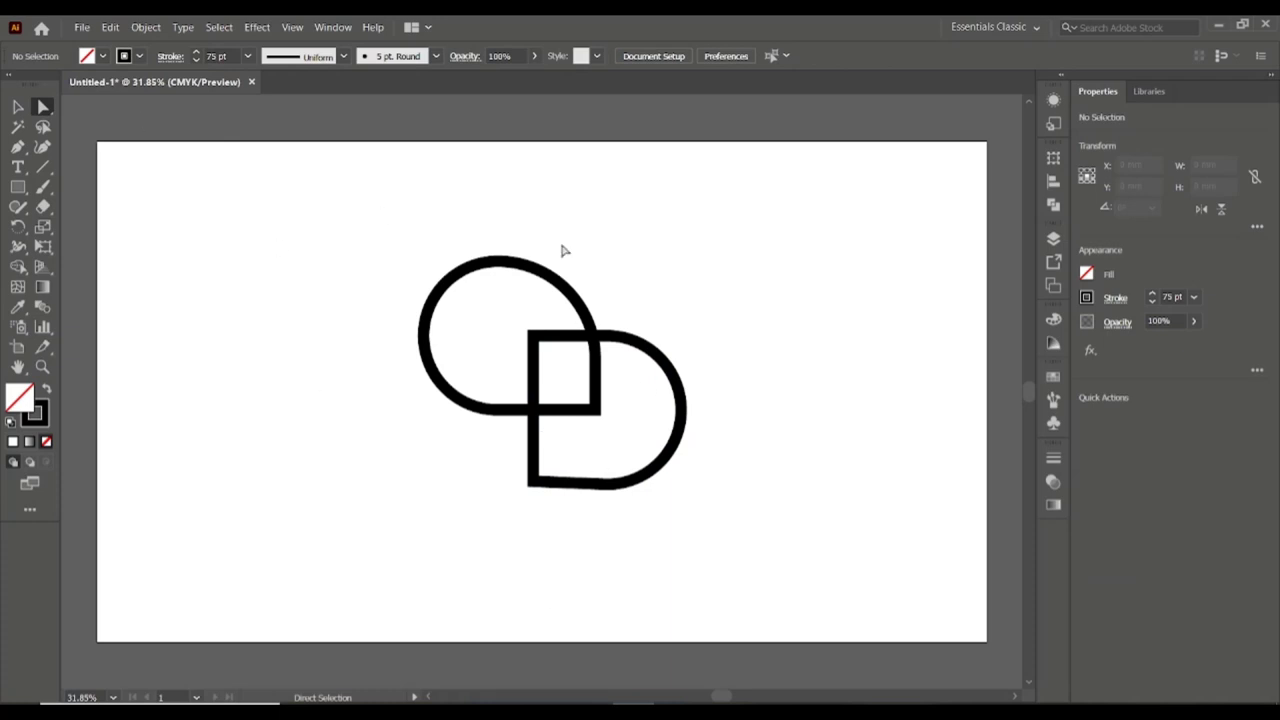
Raise the stroke weight of both shapes to 156 pt.
drag(366, 229, 697, 508)
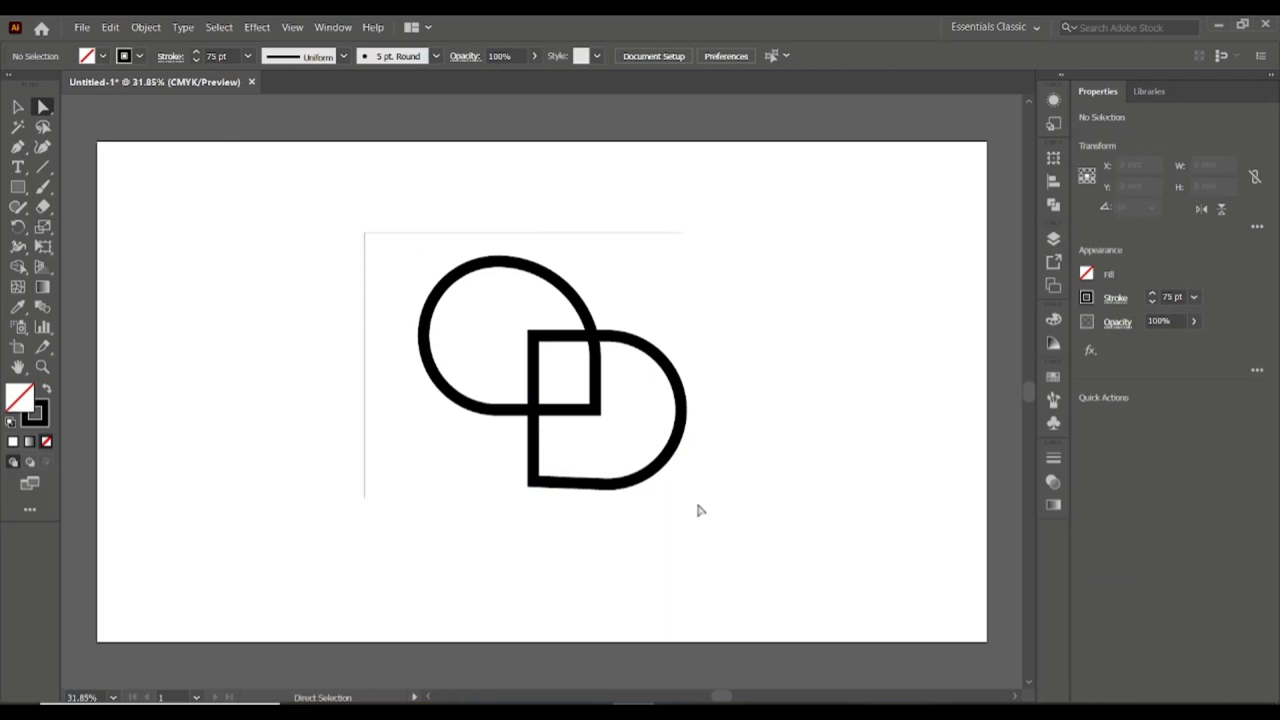
click(17, 107)
click(197, 52)
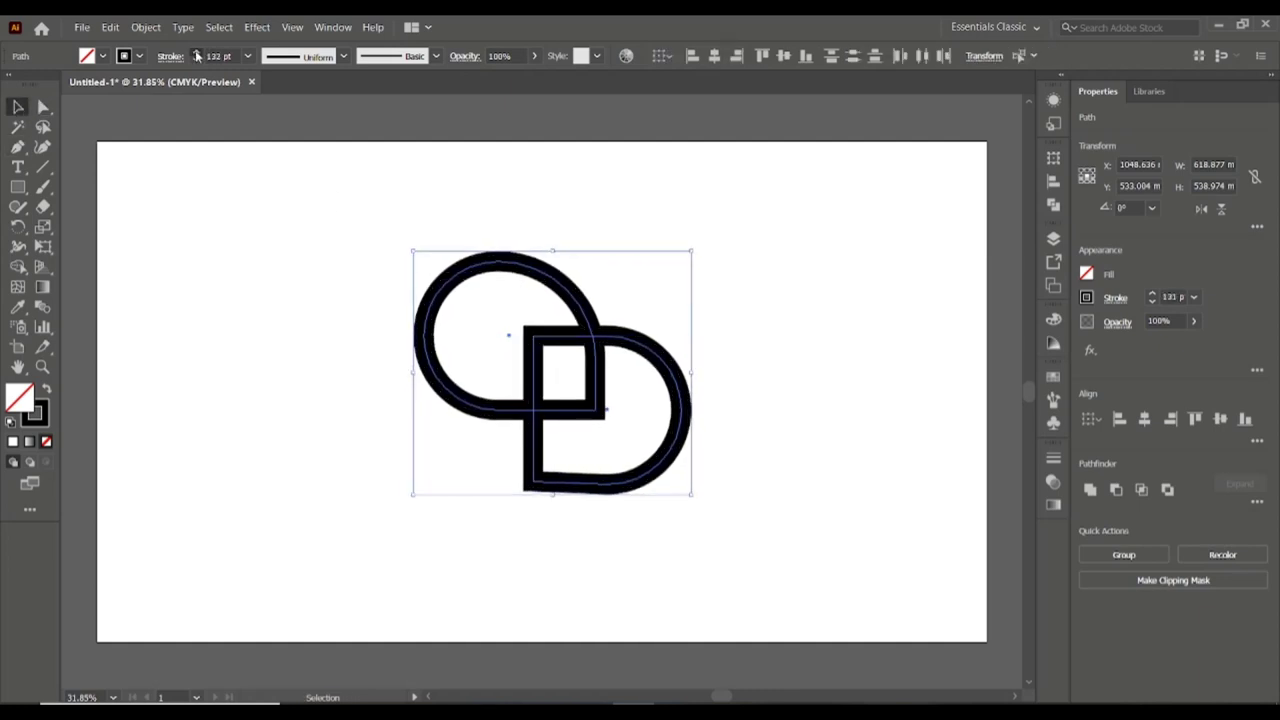
click(186, 117)
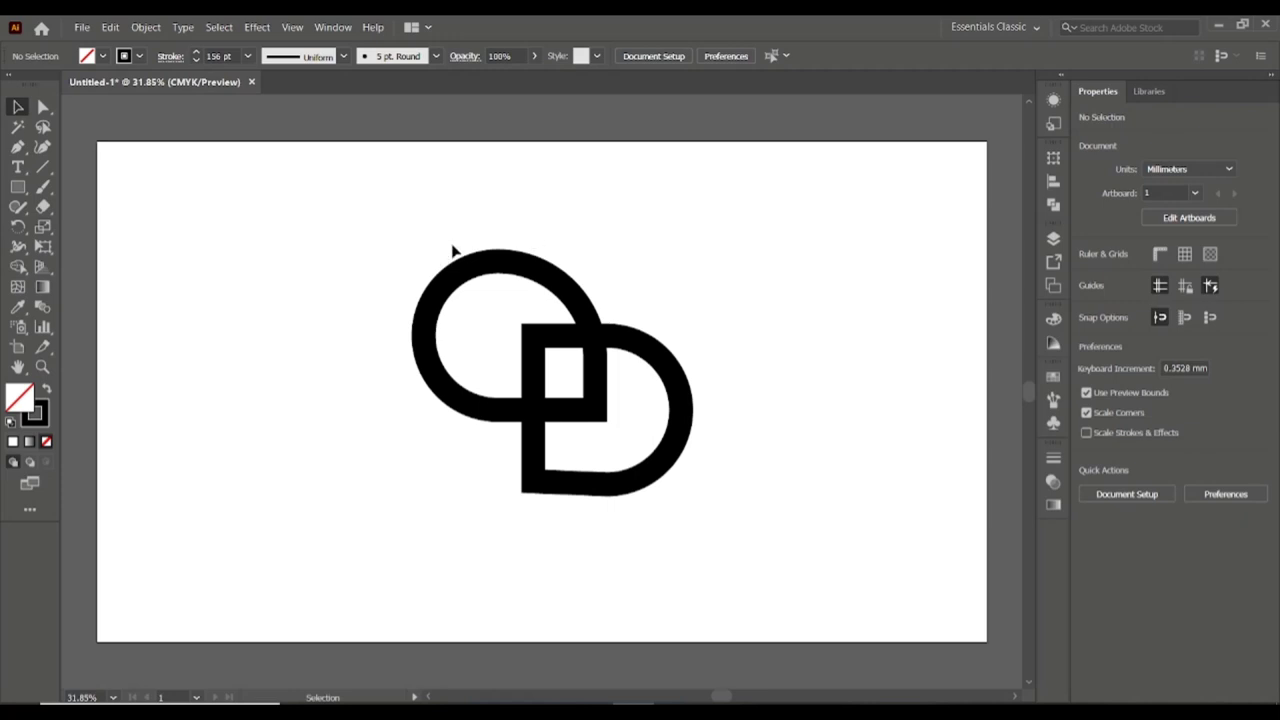
Expand the stroked C and D into filled shapes.
click(455, 258)
click(145, 27)
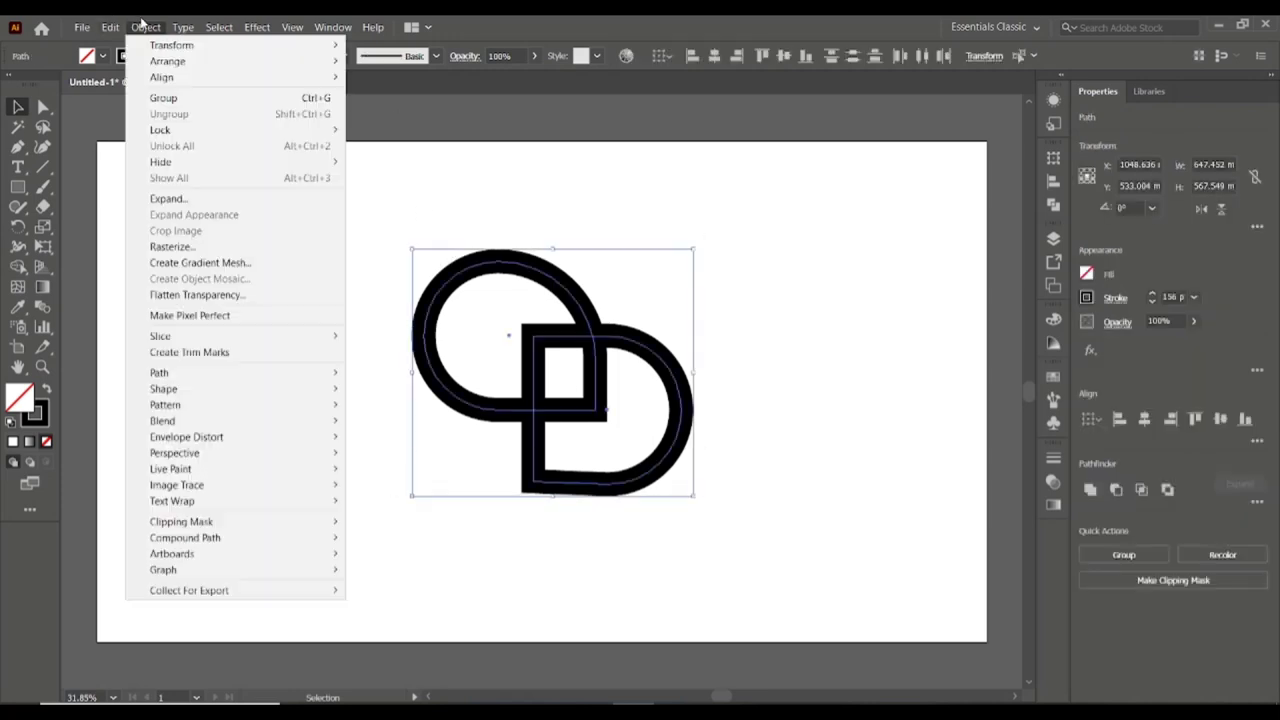
click(160, 199)
click(600, 463)
drag(785, 591, 364, 372)
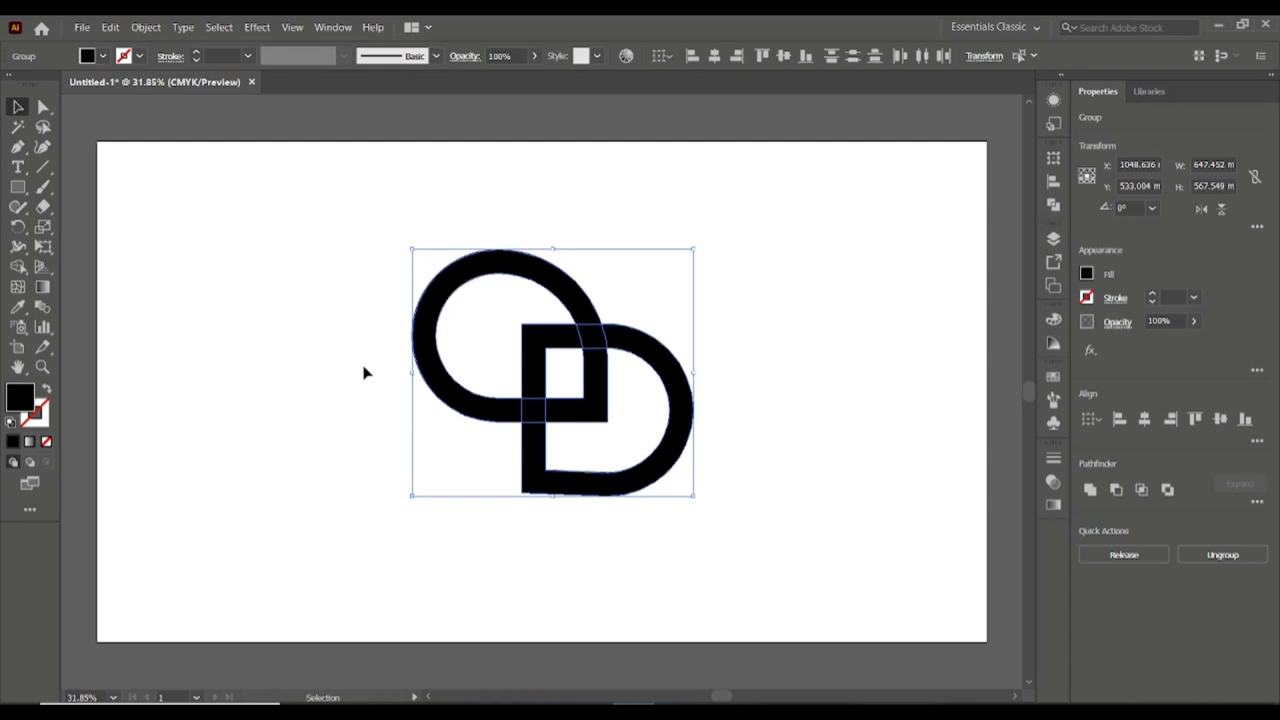
Draw a square over the C–D overlap and cut it out of the C with Shape Builder.
drag(394, 251, 486, 343)
scroll(466, 380, up, 2)
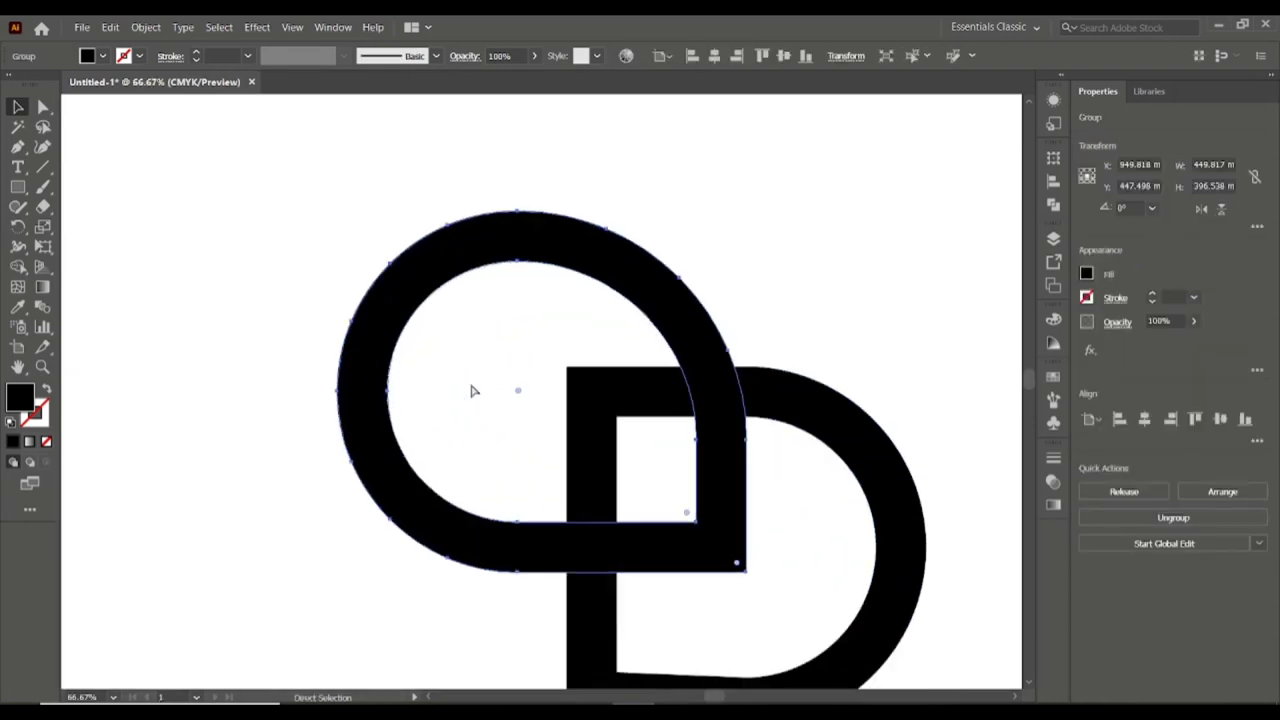
scroll(471, 389, down, 1)
scroll(640, 358, down, 2)
key(m)
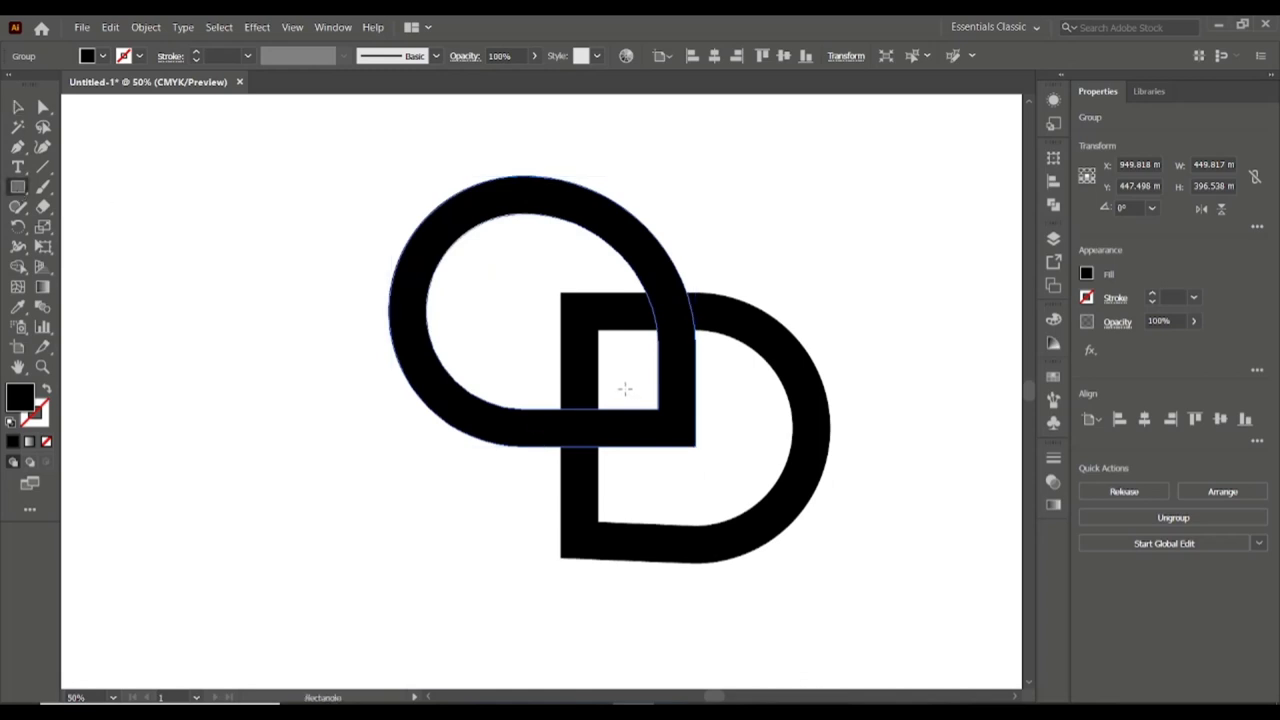
drag(624, 389, 708, 463)
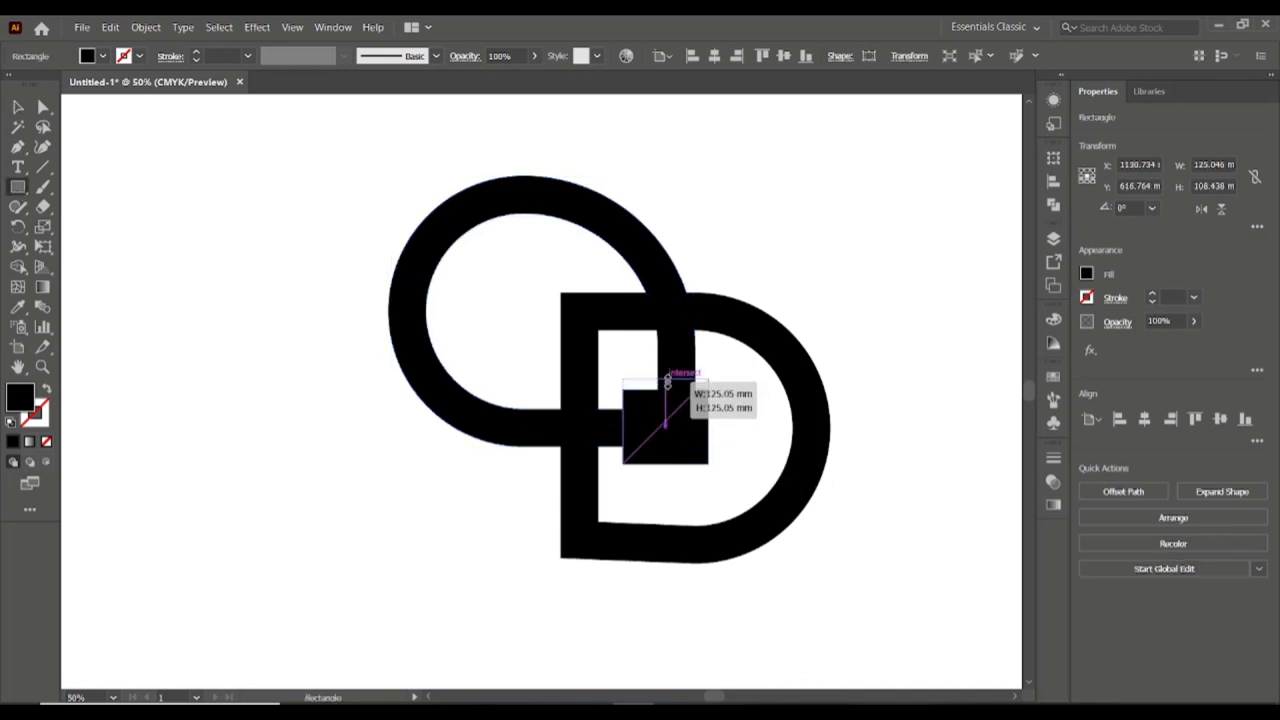
key(v)
shift+click(423, 400)
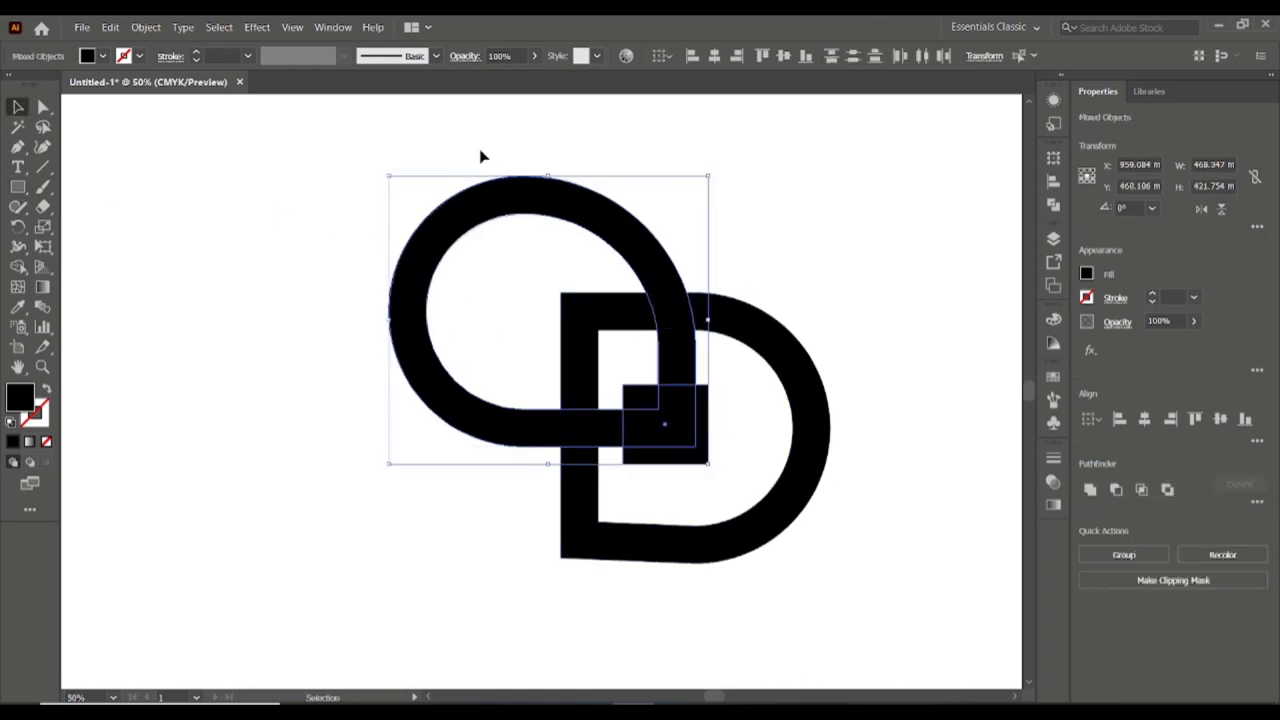
key(shift+m)
drag(657, 417, 690, 450)
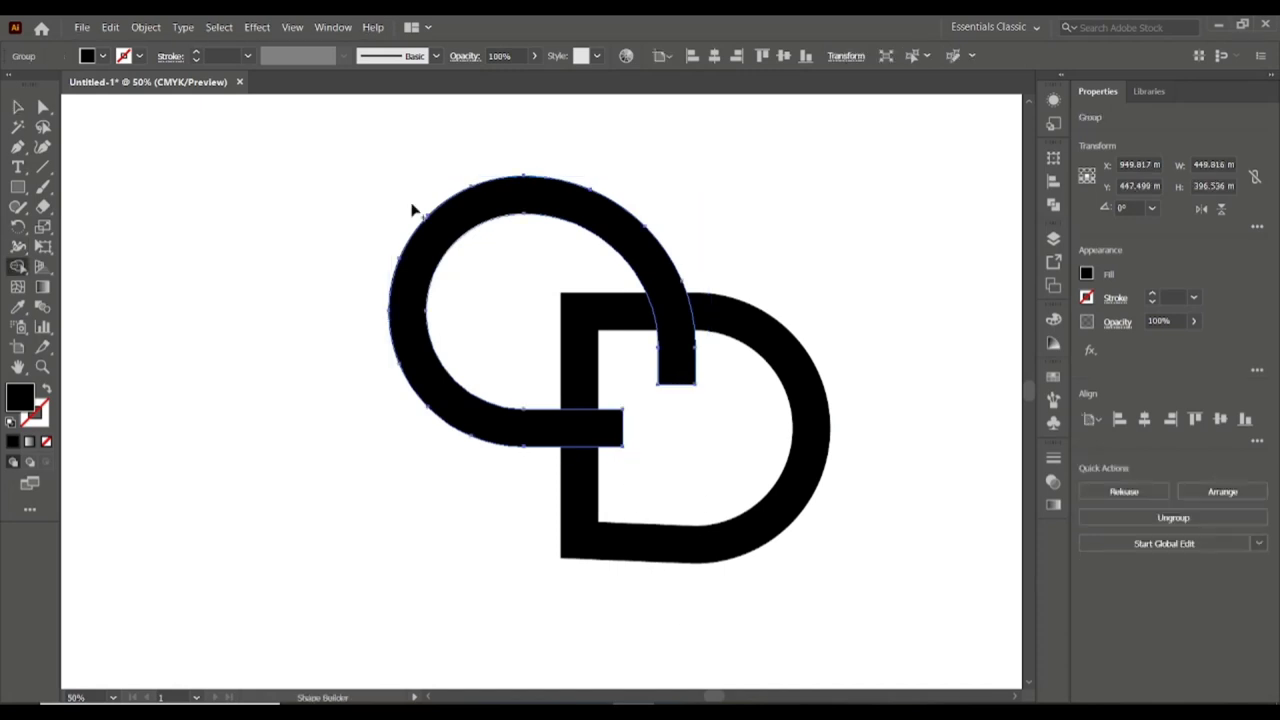
key(v)
click(314, 323)
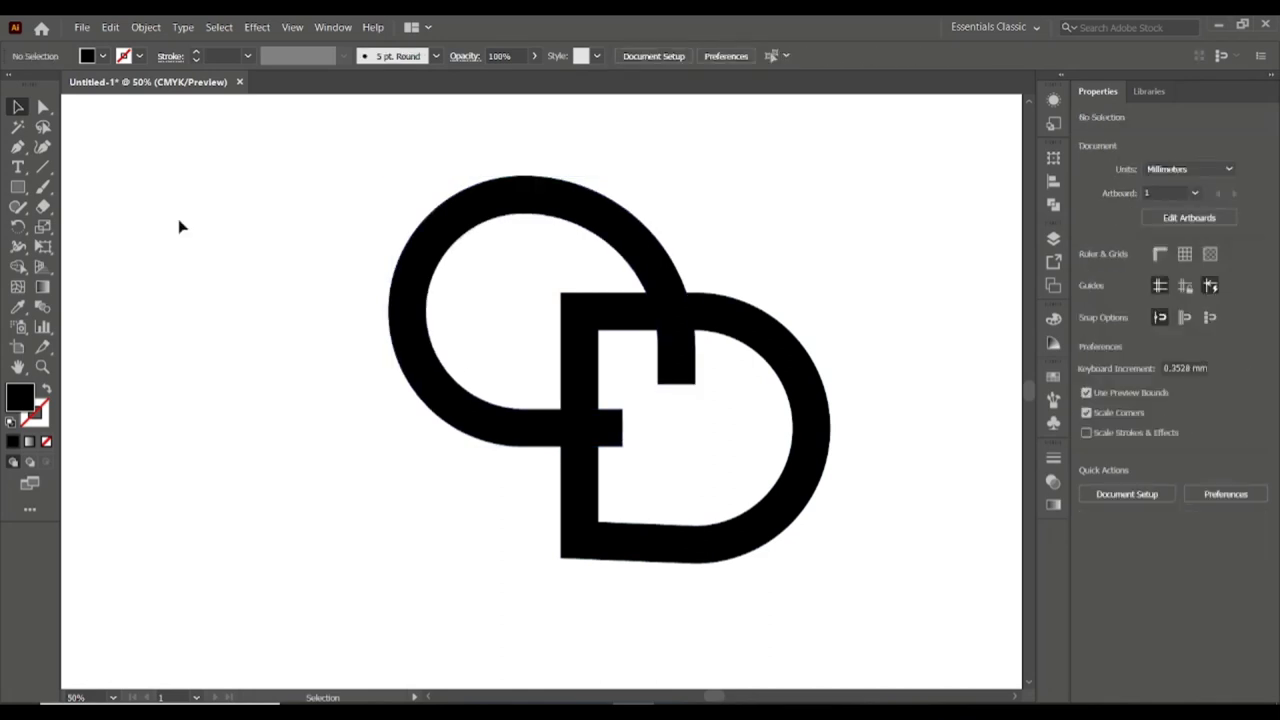
Shorten the C's lower arm leftward and preview a 50 mm Offset Path on the C.
key(a)
click(613, 437)
drag(616, 443, 591, 441)
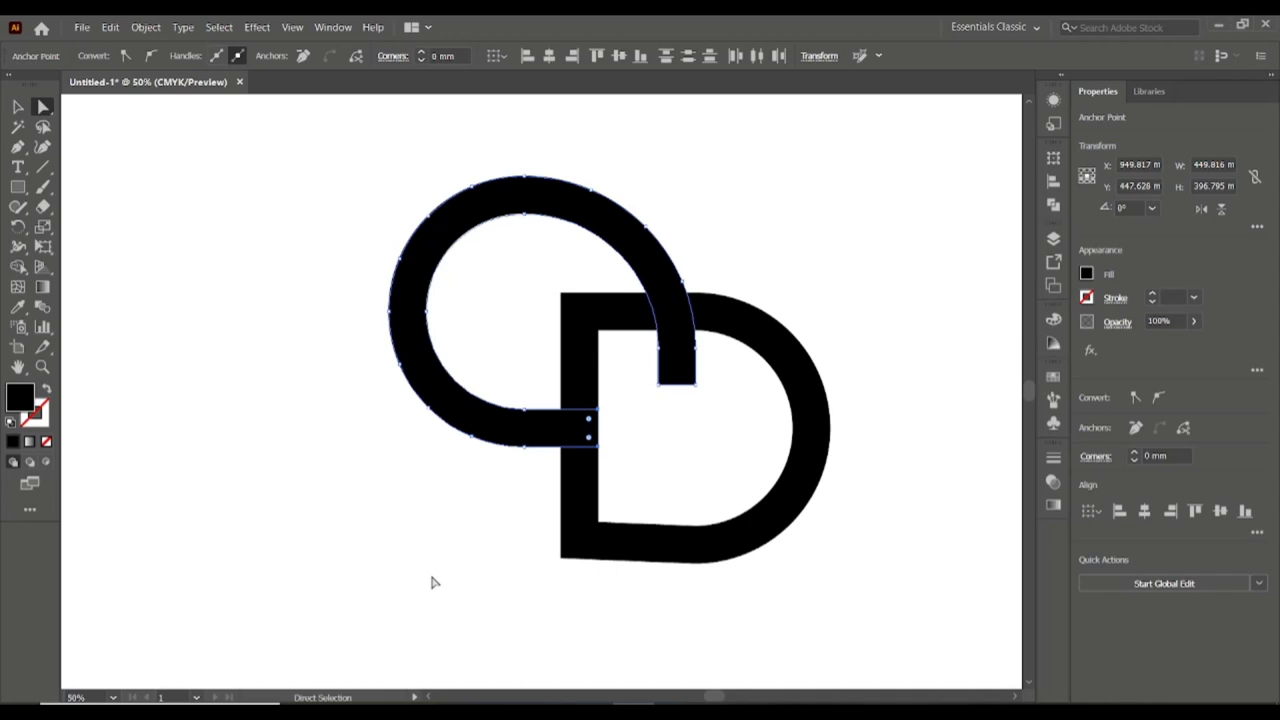
key(v)
click(145, 27)
click(460, 431)
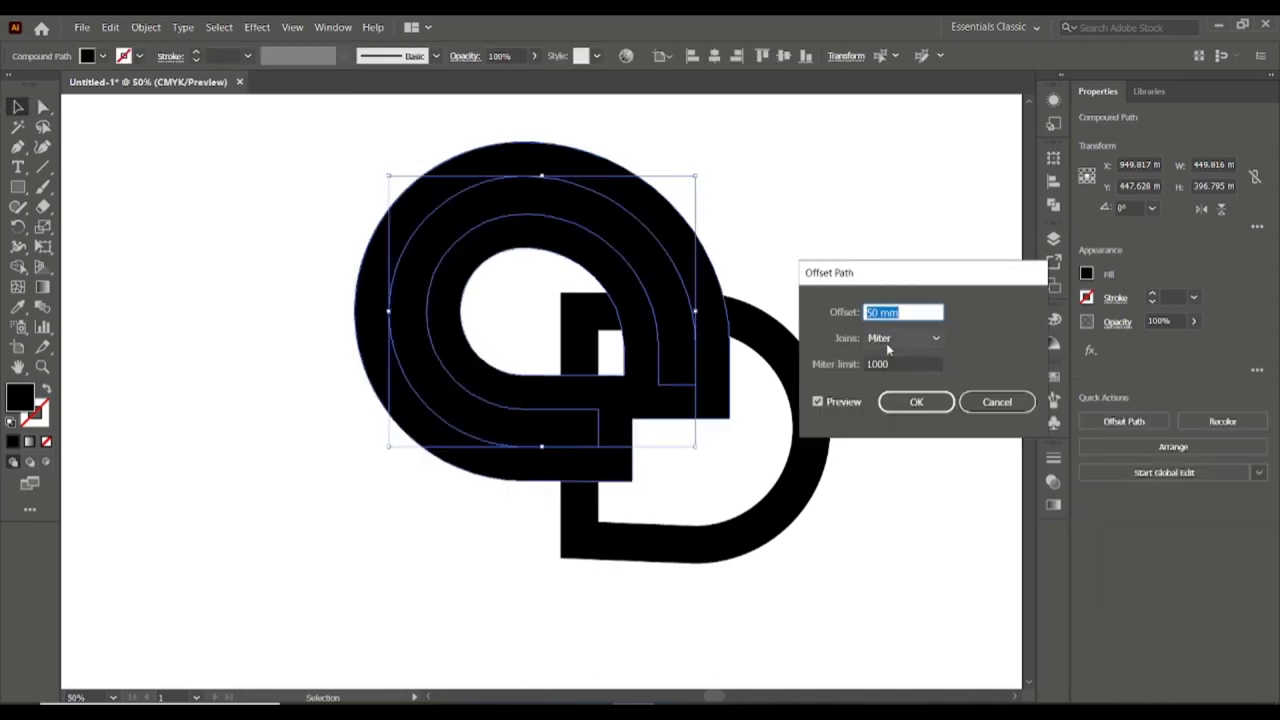
Apply the offset outline to the C and ungroup the result.
click(877, 364)
click(902, 399)
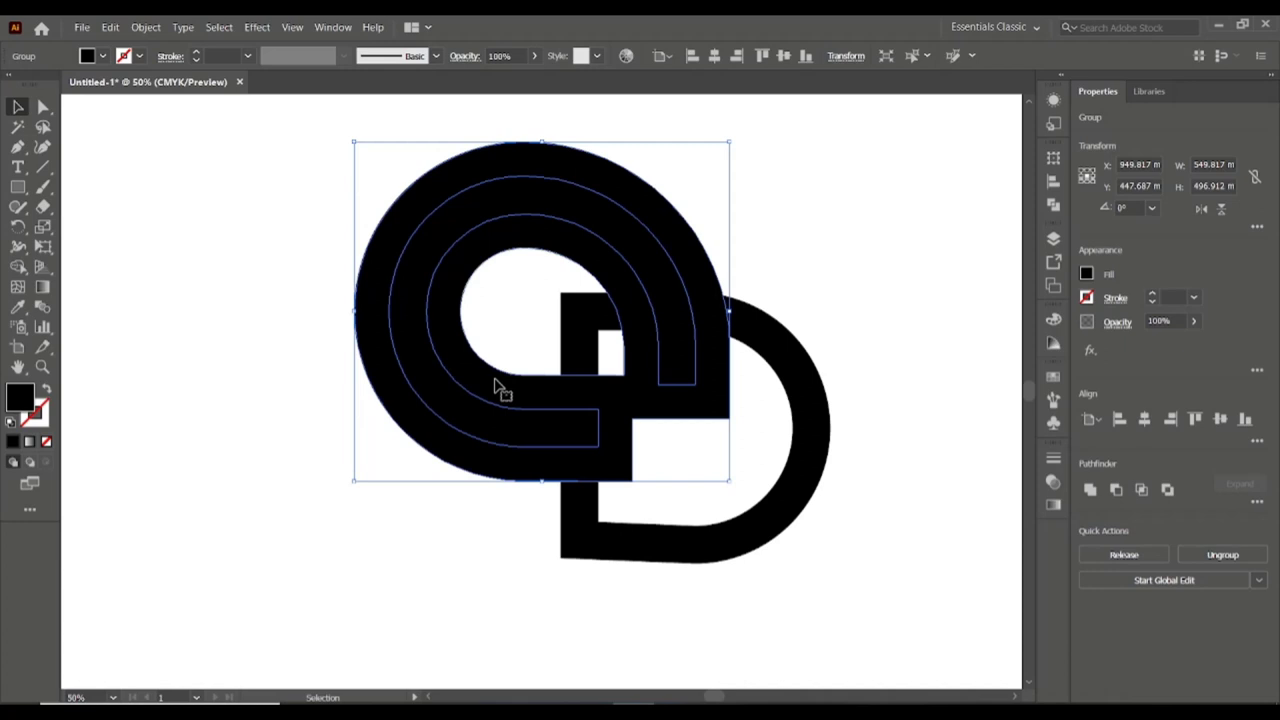
right_click(497, 387)
click(500, 470)
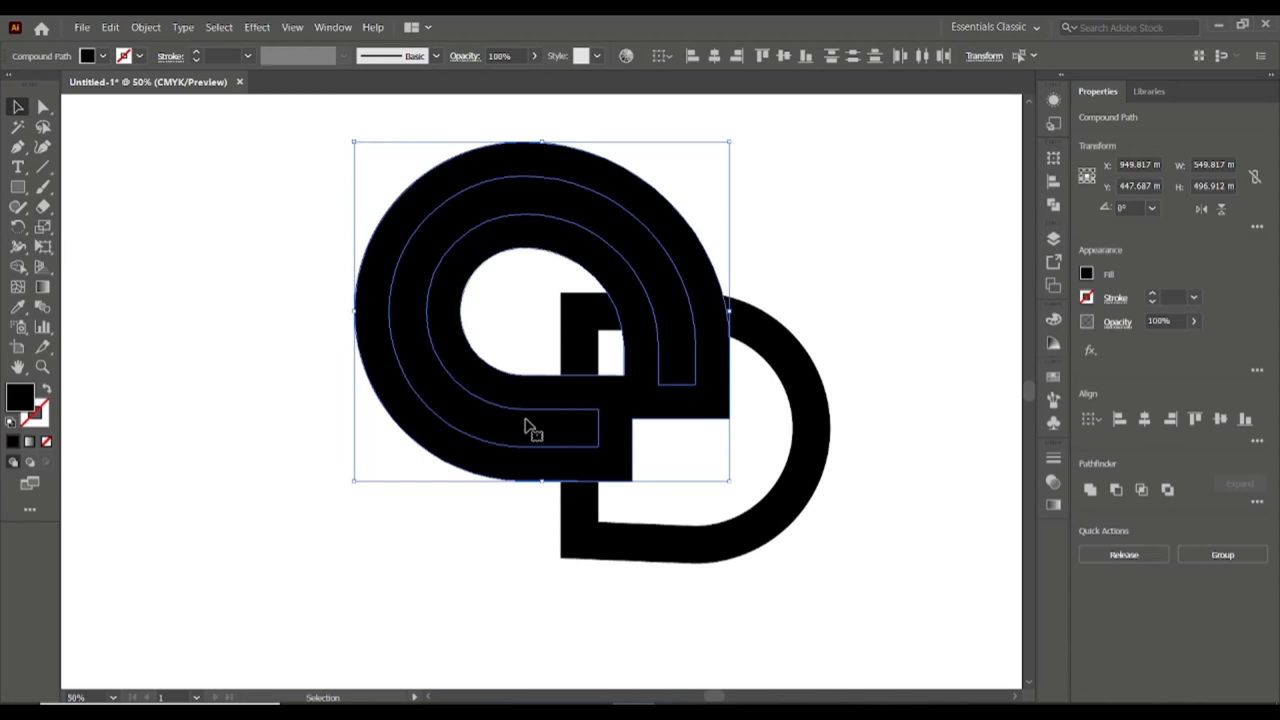
Shape Builder-delete the D's interior pieces and the C's inner and outer offset bands.
click(571, 320)
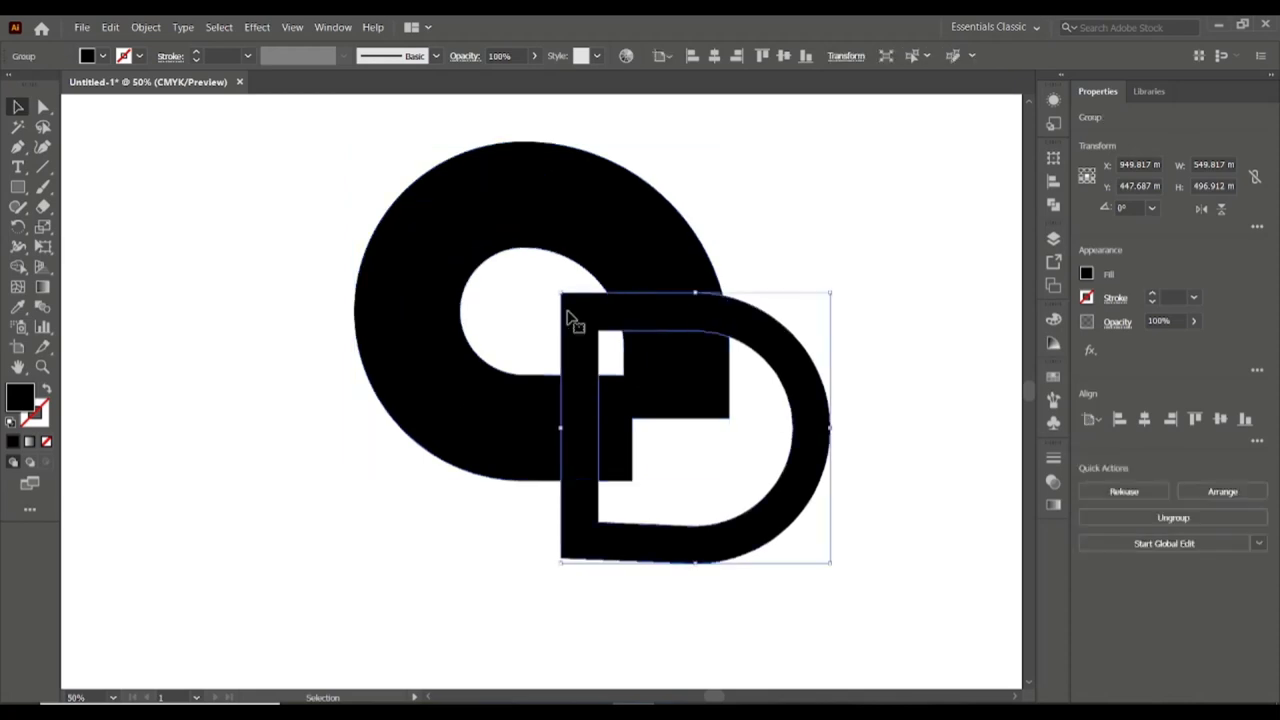
shift+click(480, 188)
key(shift+m)
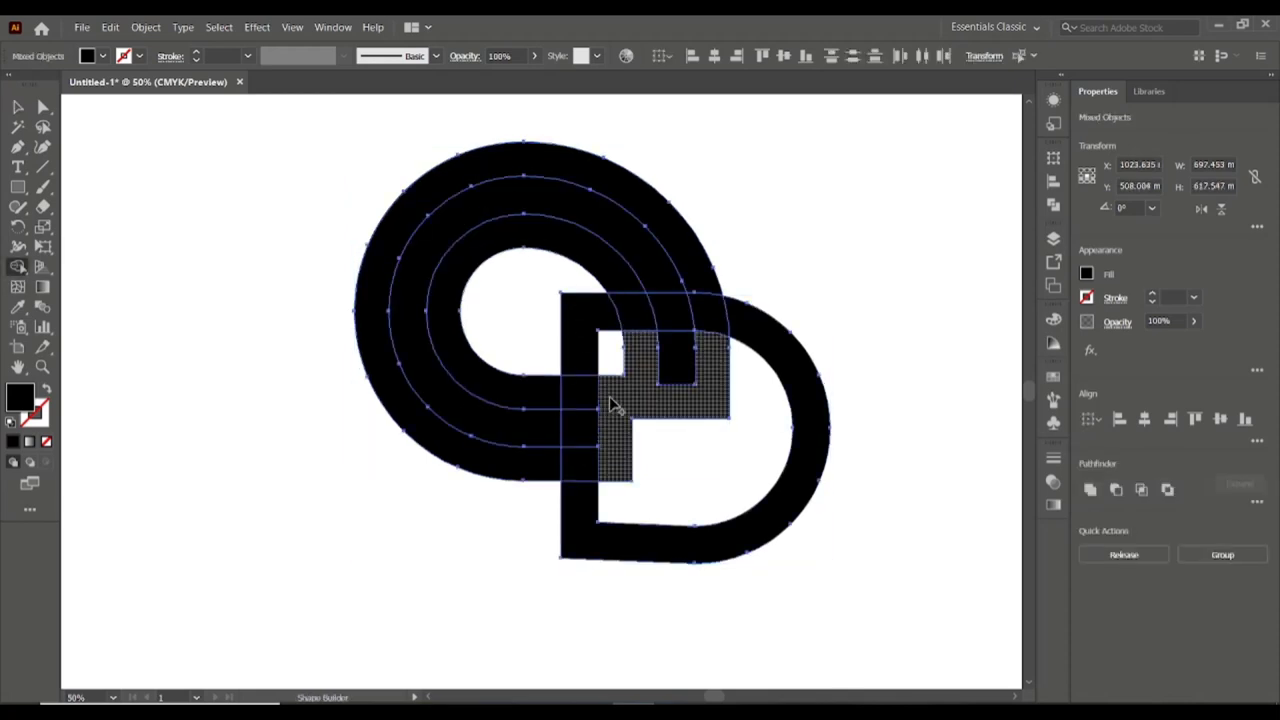
alt+click(614, 400)
alt+click(660, 375)
alt+click(605, 437)
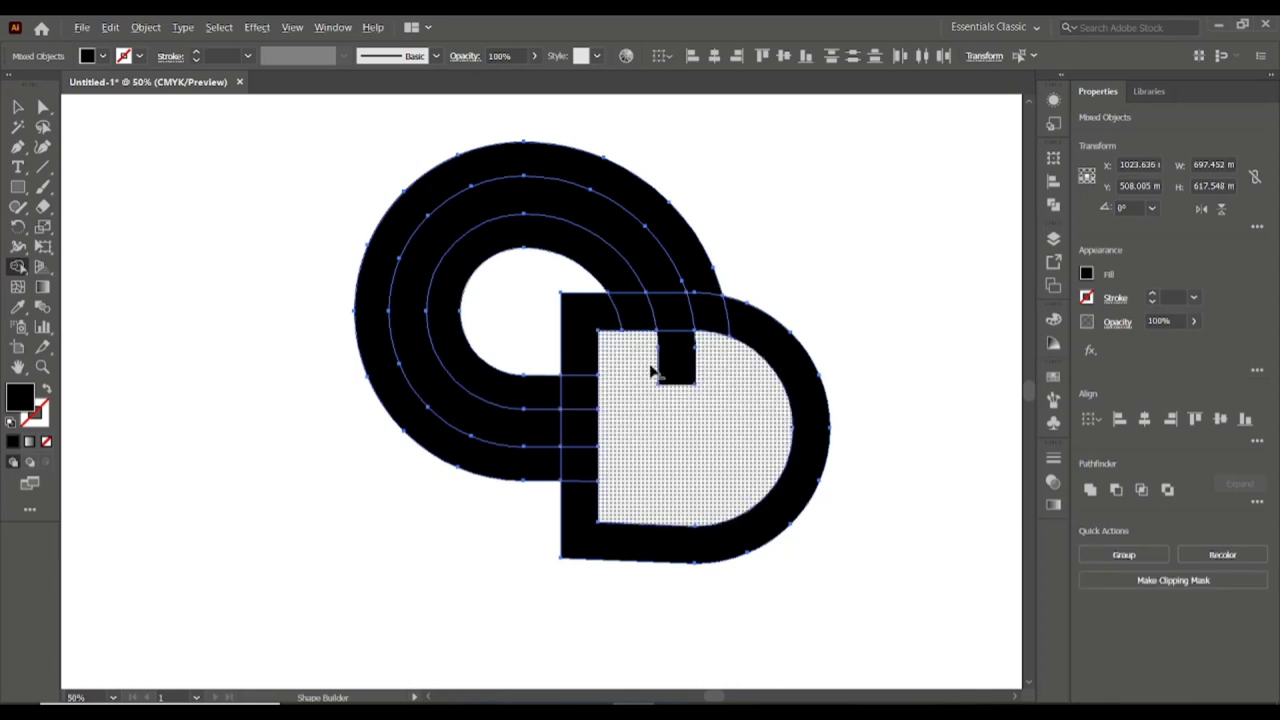
alt+click(578, 395)
alt+click(548, 462)
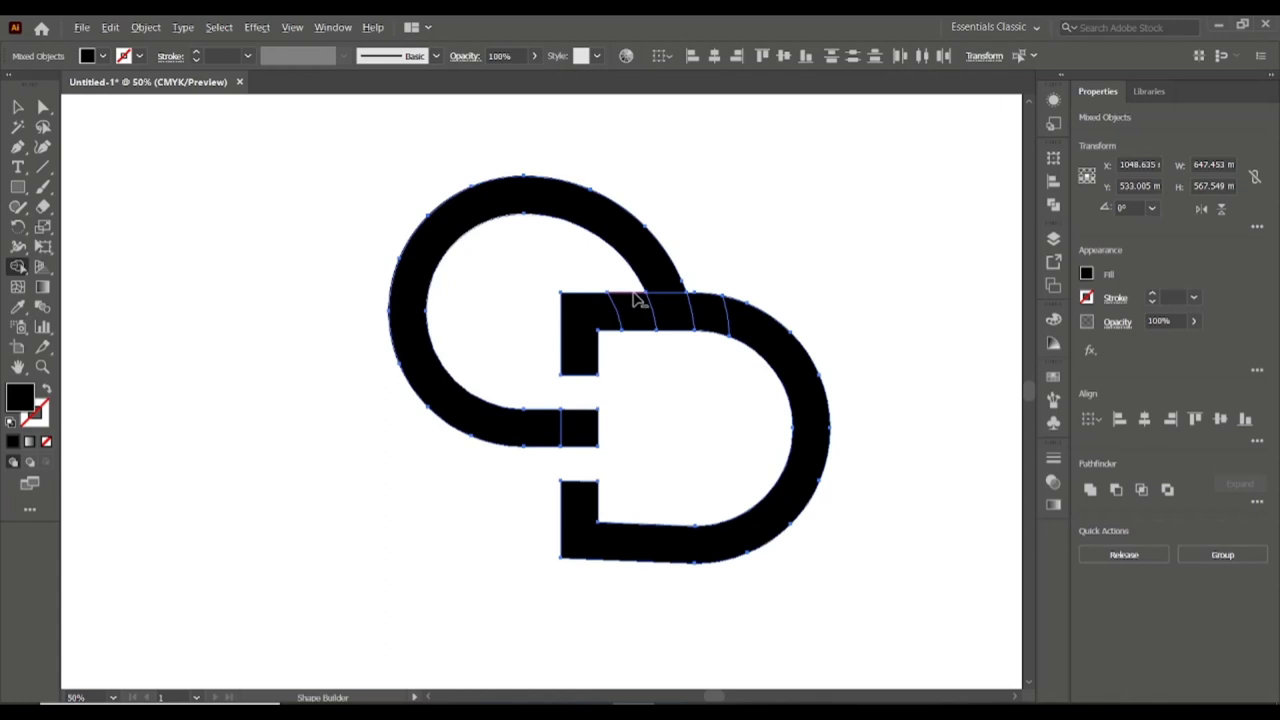
key(v)
click(679, 384)
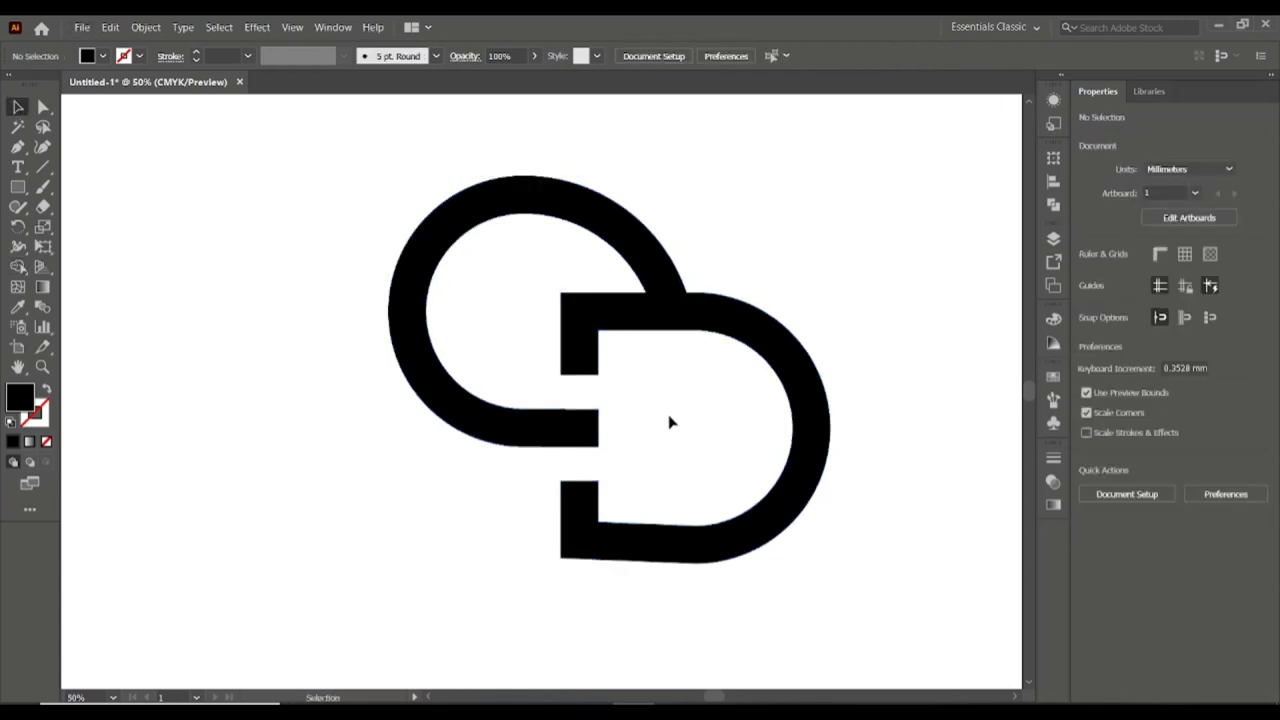
Try removing pieces of the D's top bar, then undo both cuts.
key(ctrl+a)
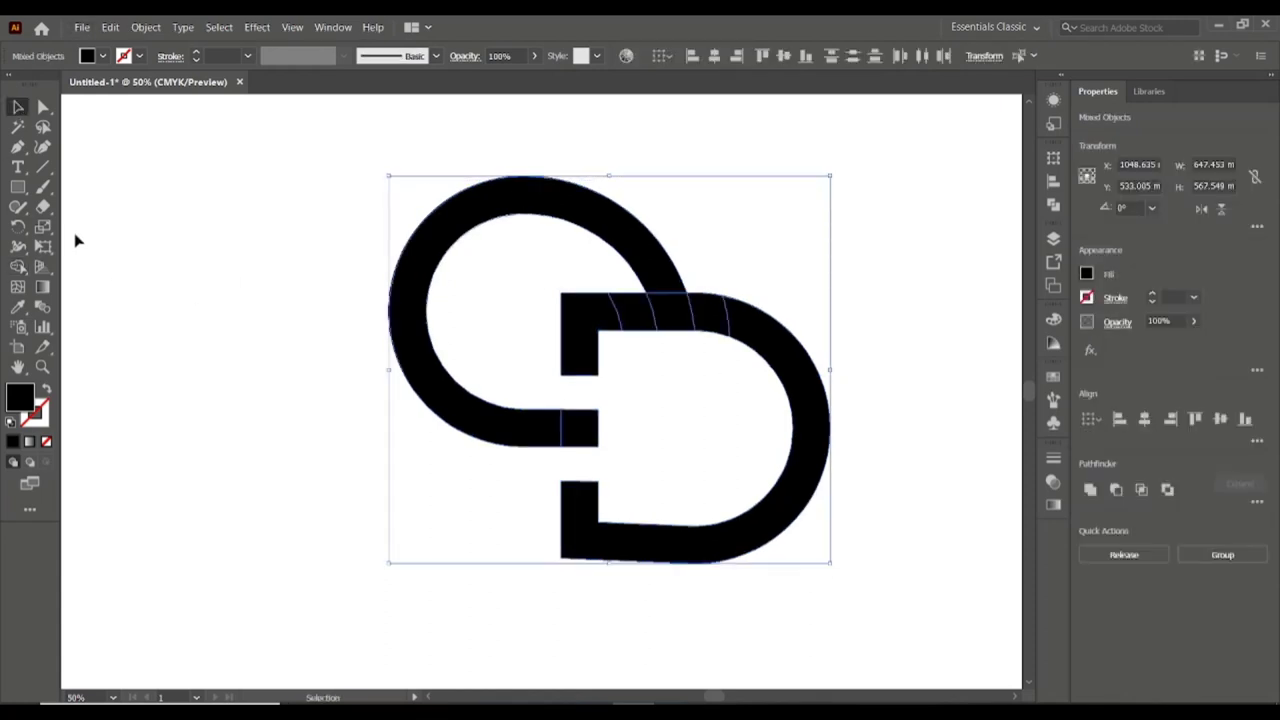
click(18, 266)
alt+click(635, 312)
alt+click(705, 308)
key(v)
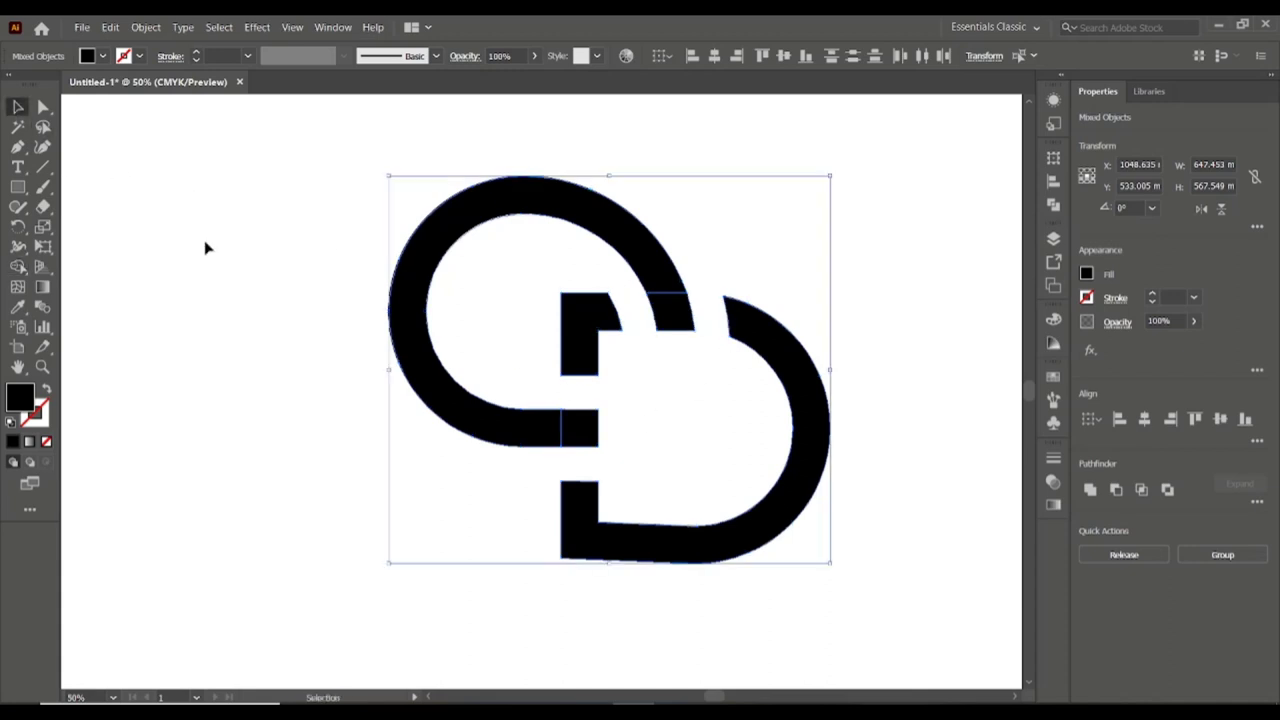
click(385, 381)
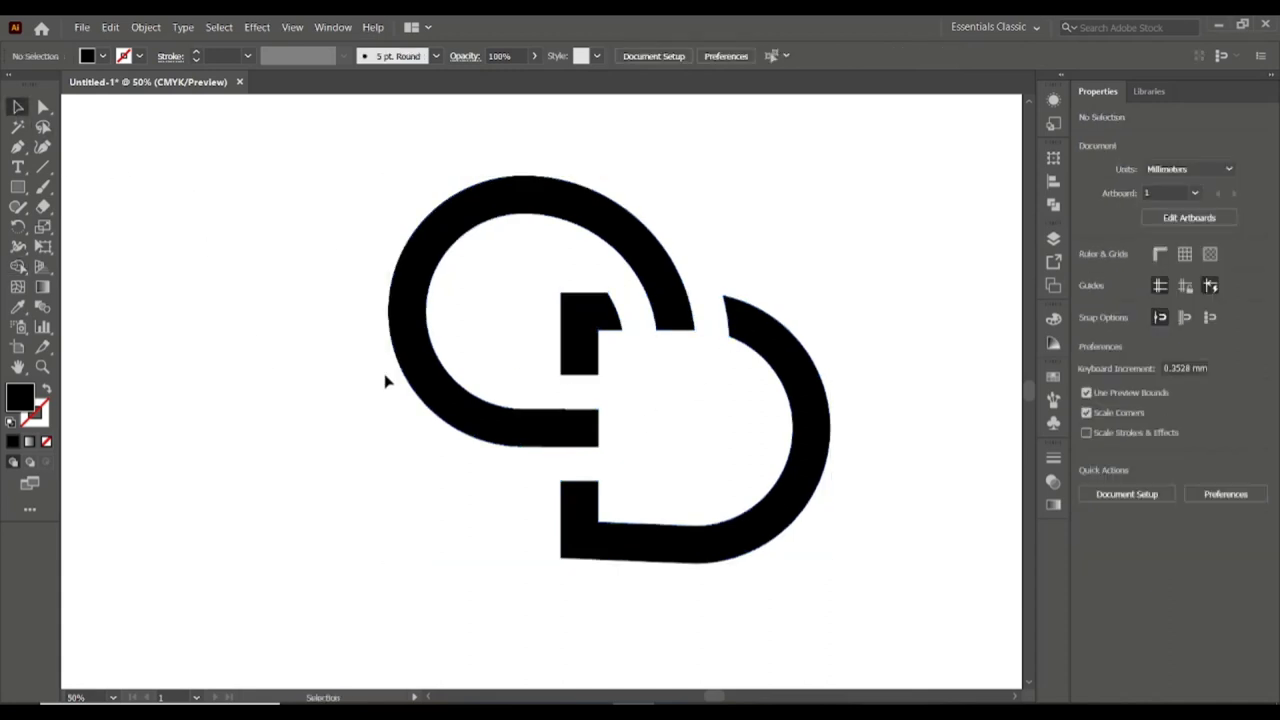
key(ctrl+z)
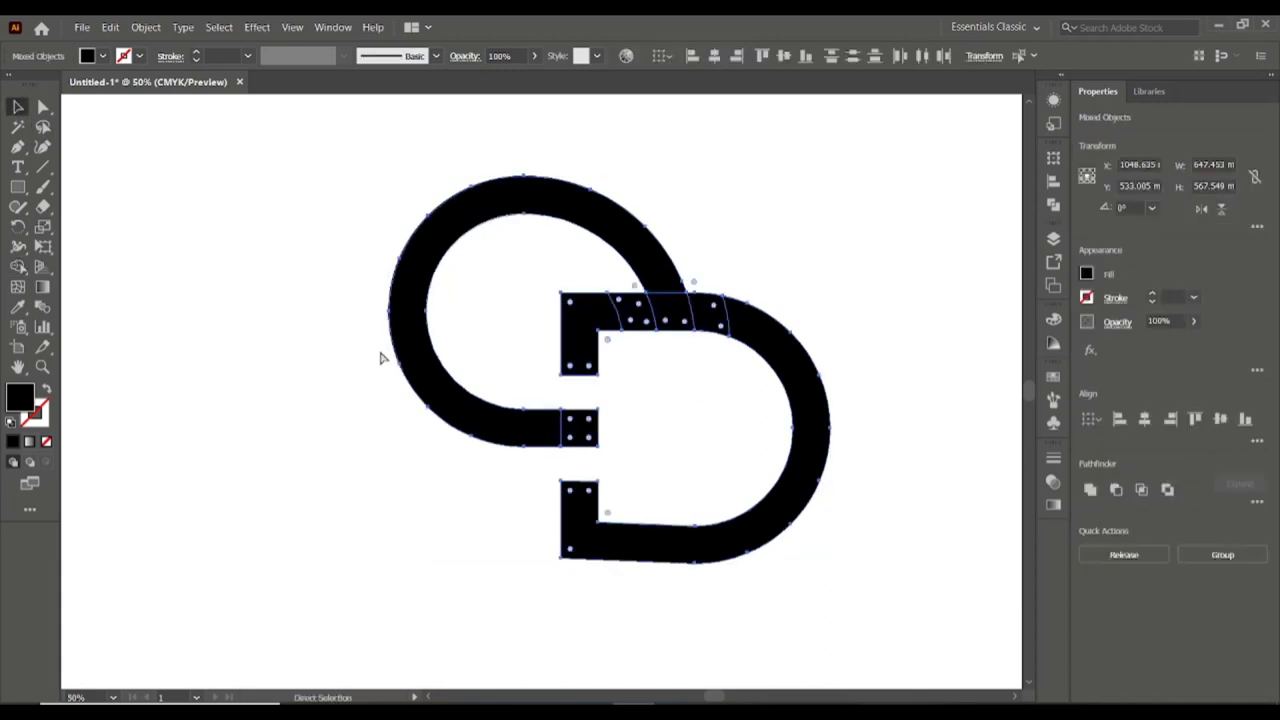
key(ctrl+z)
key(ctrl+z)
Apply a 10 mm Offset Path to the D.
click(146, 27)
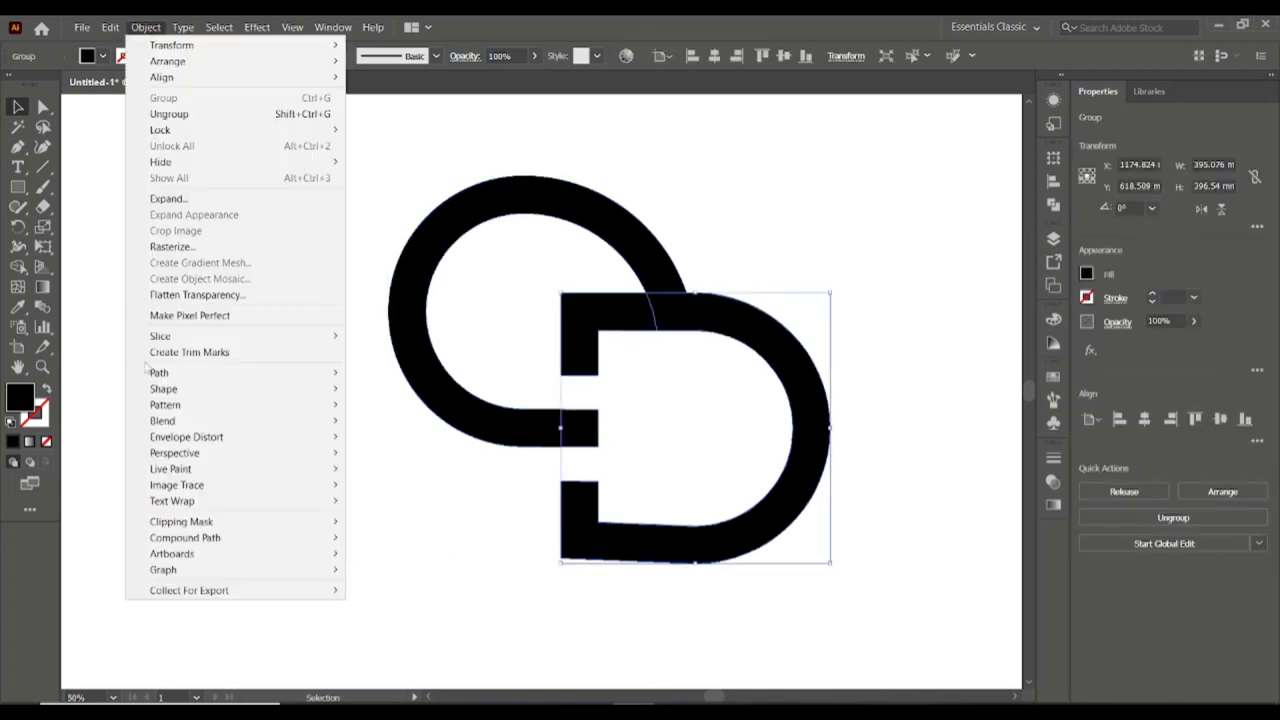
click(405, 429)
key(BackSpace)
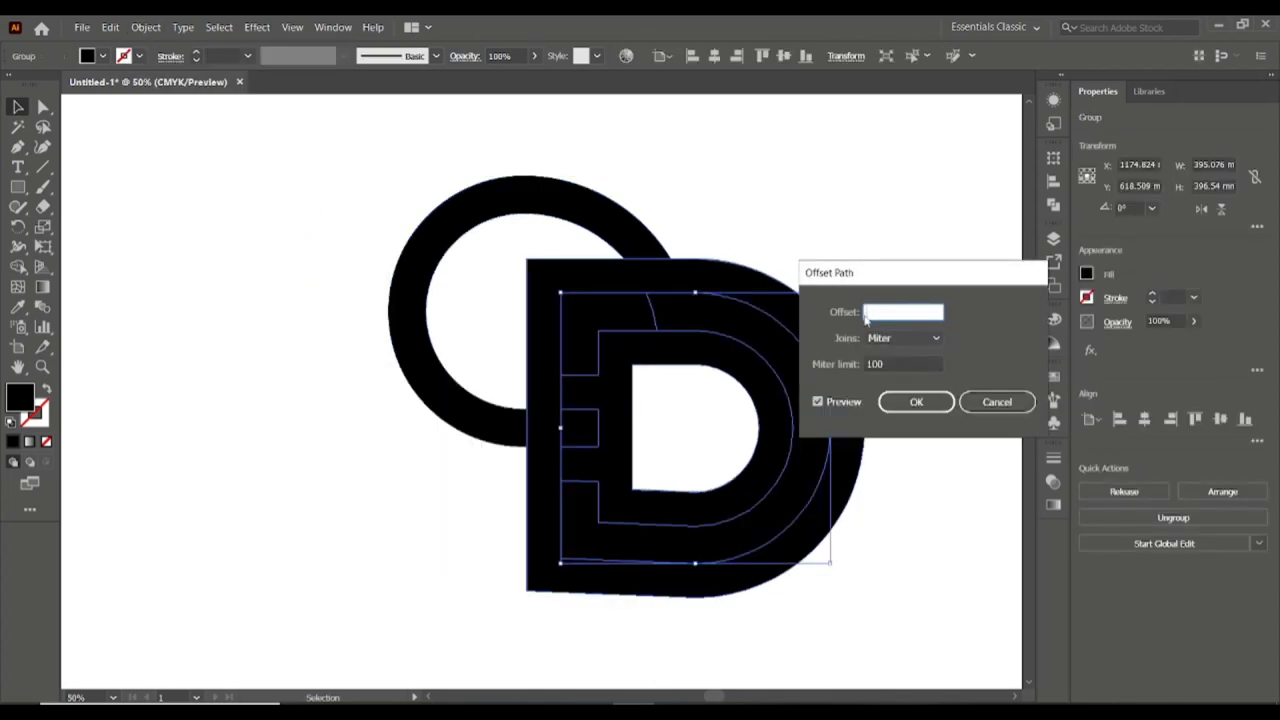
text(10)
click(899, 400)
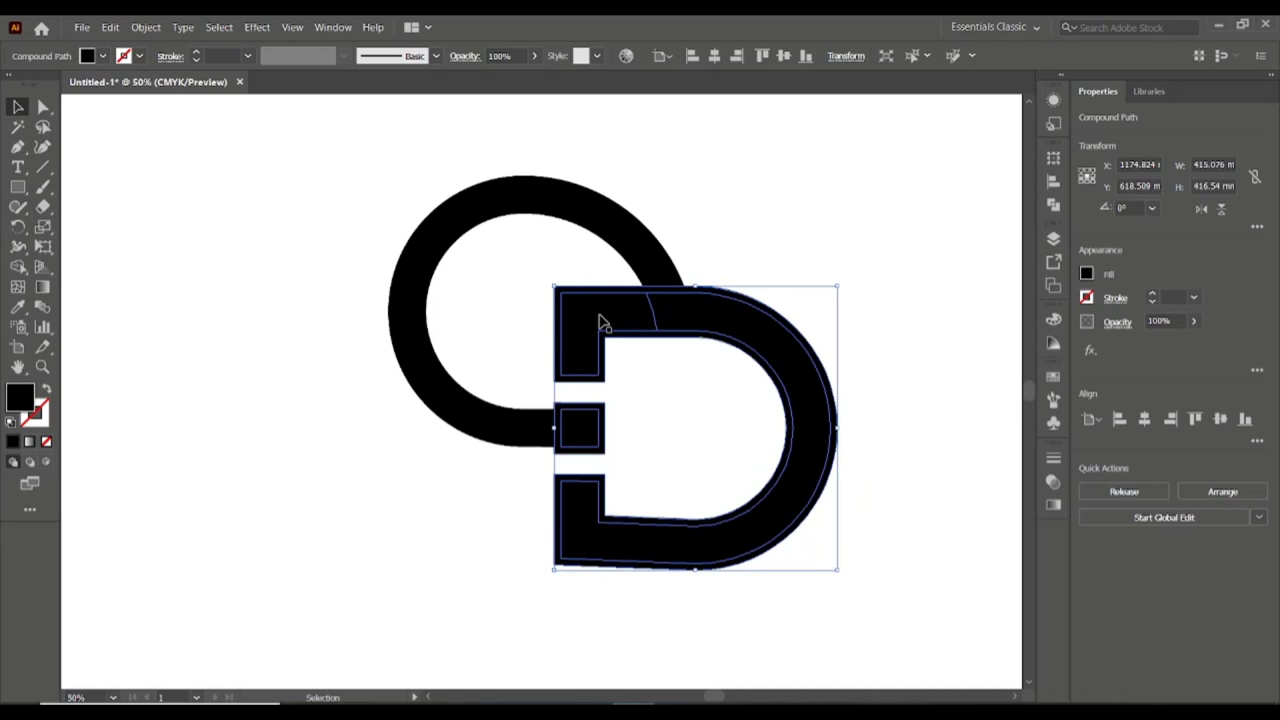
Merge the D's top bar, arc, bottom and the small square into one shape.
shift+click(514, 430)
click(18, 267)
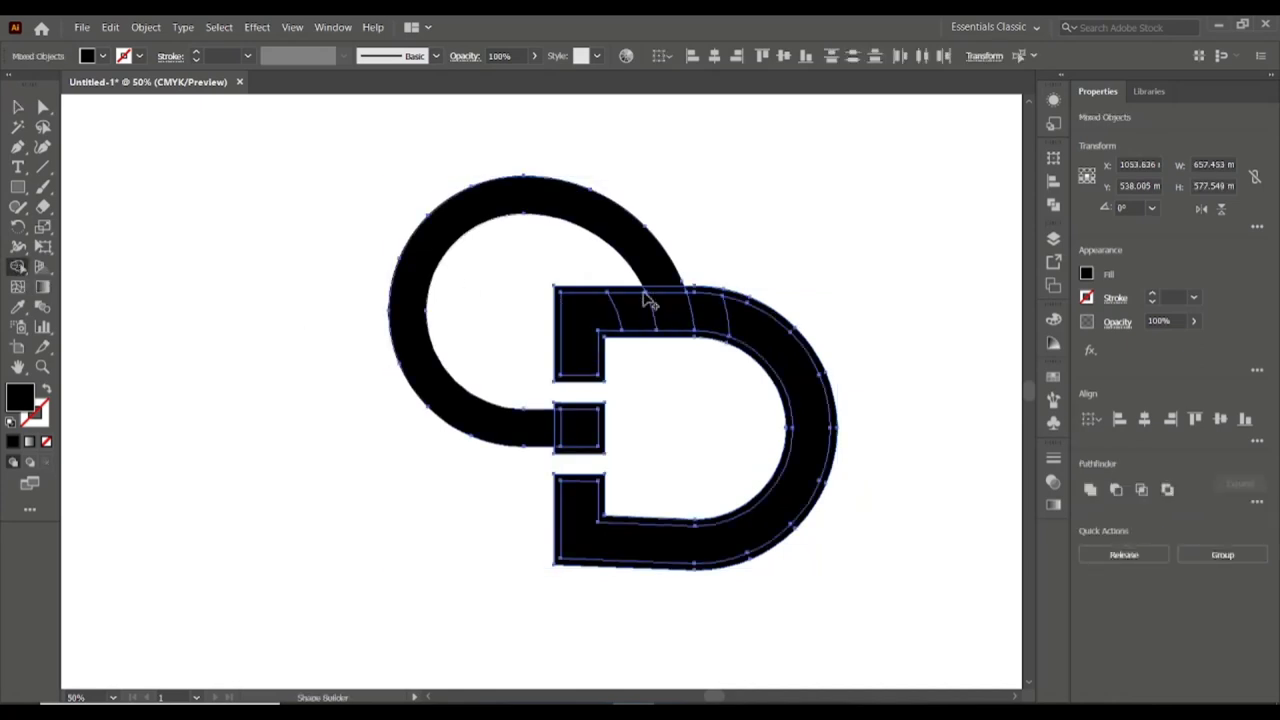
drag(637, 295, 695, 298)
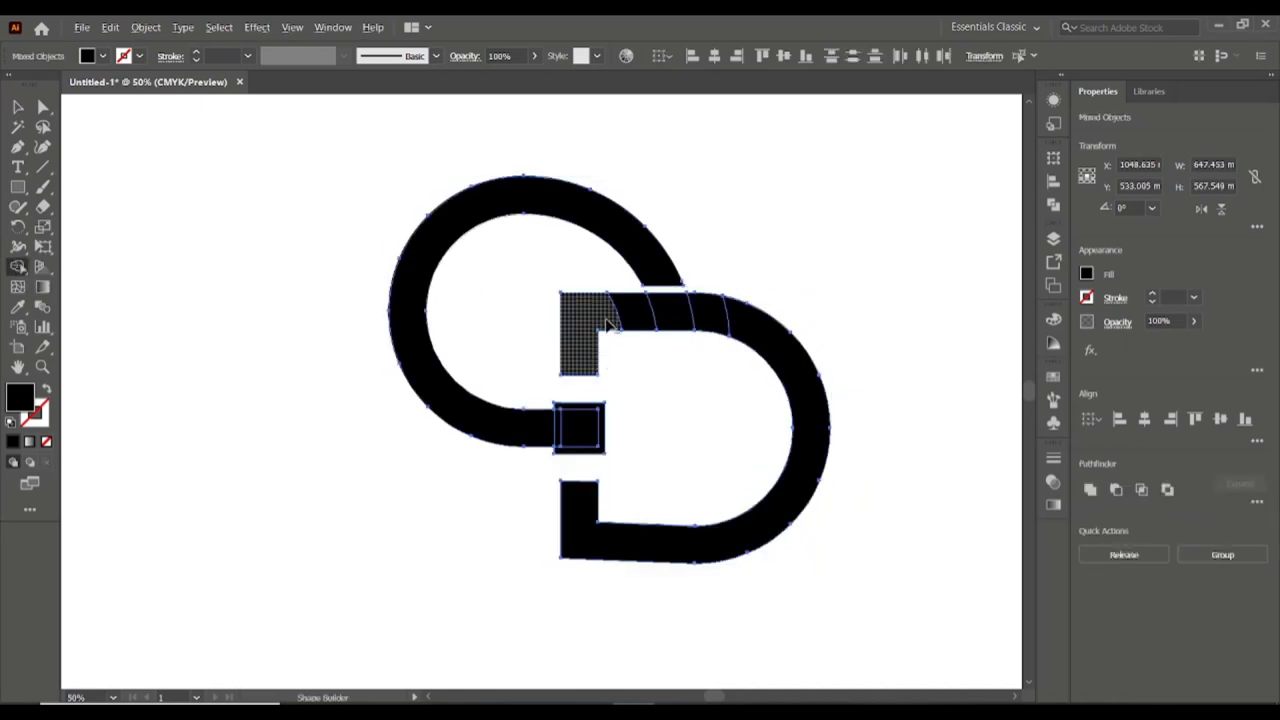
drag(735, 338, 700, 312)
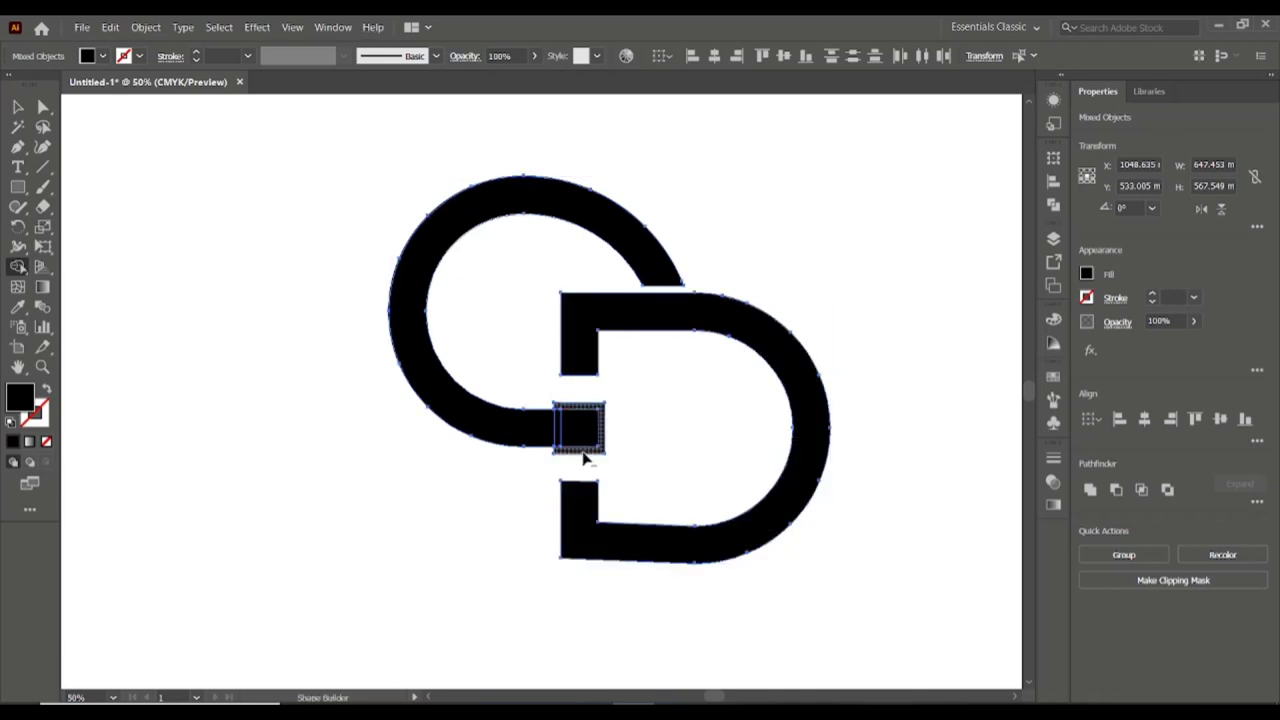
drag(583, 450, 571, 476)
click(17, 107)
drag(370, 150, 829, 574)
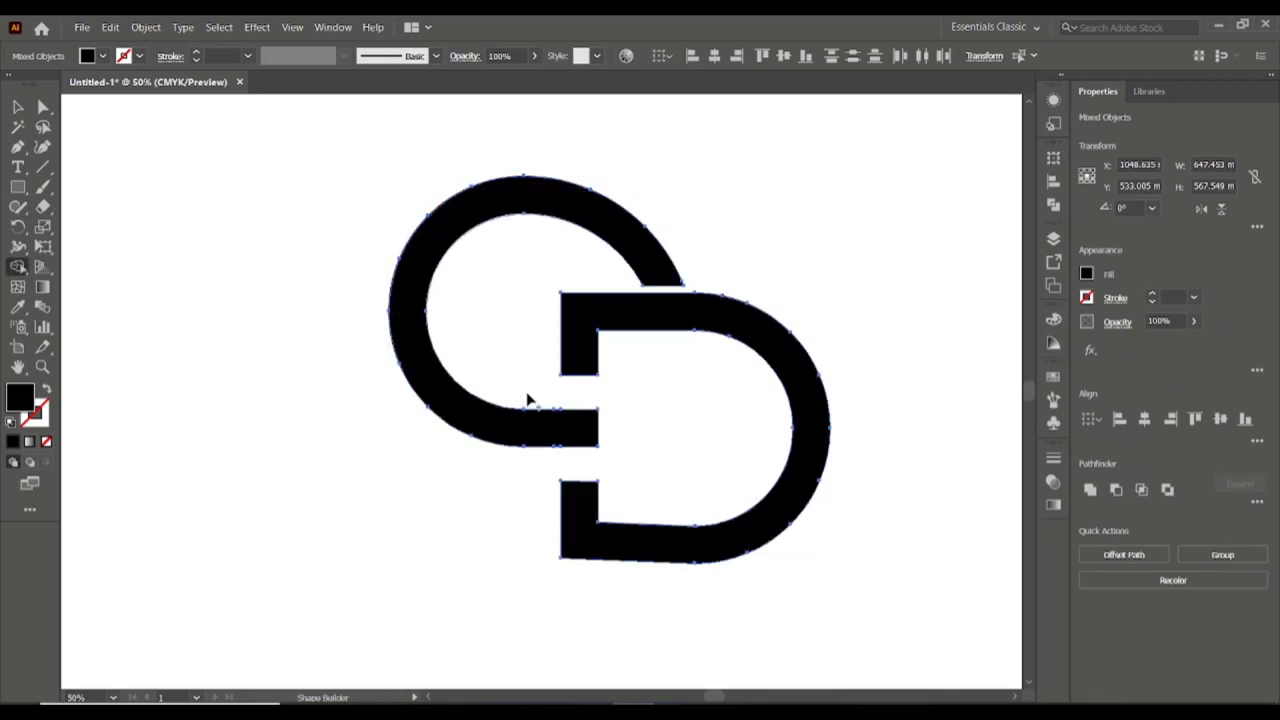
key(v)
click(1014, 500)
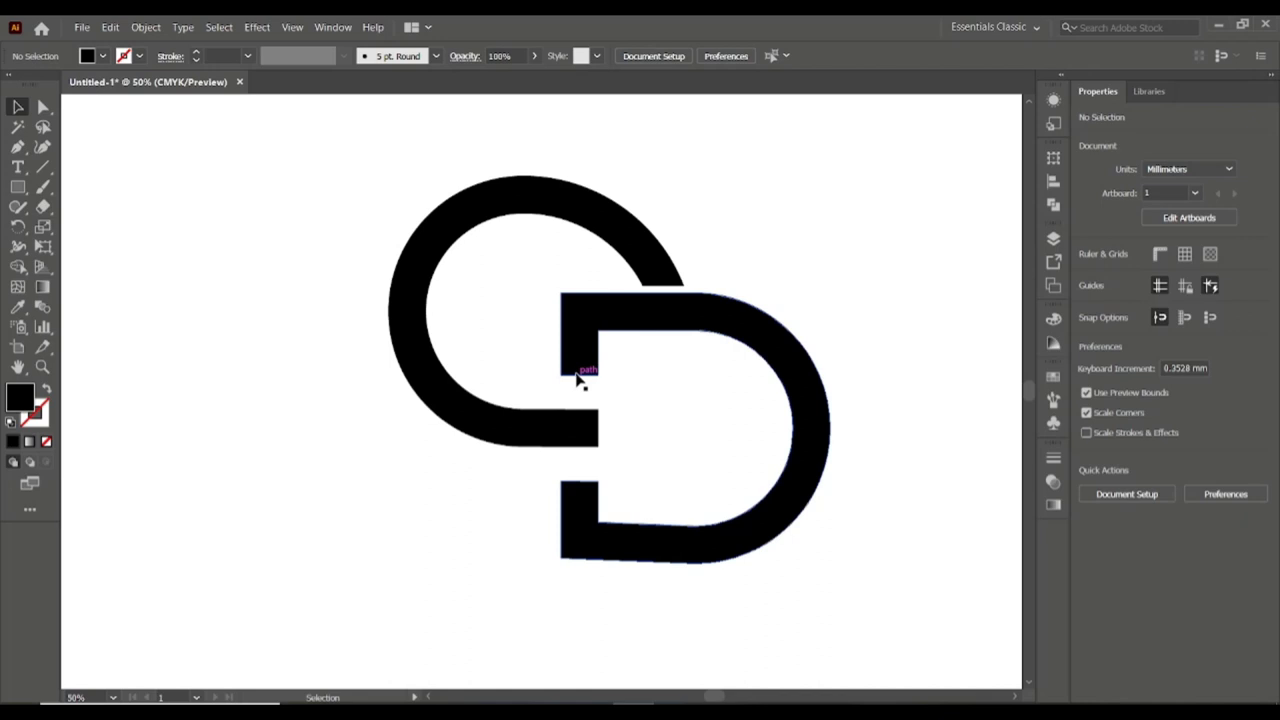
Drag the D's upper and lower stem pieces toward the C's arm, leaving narrow gaps.
click(566, 492)
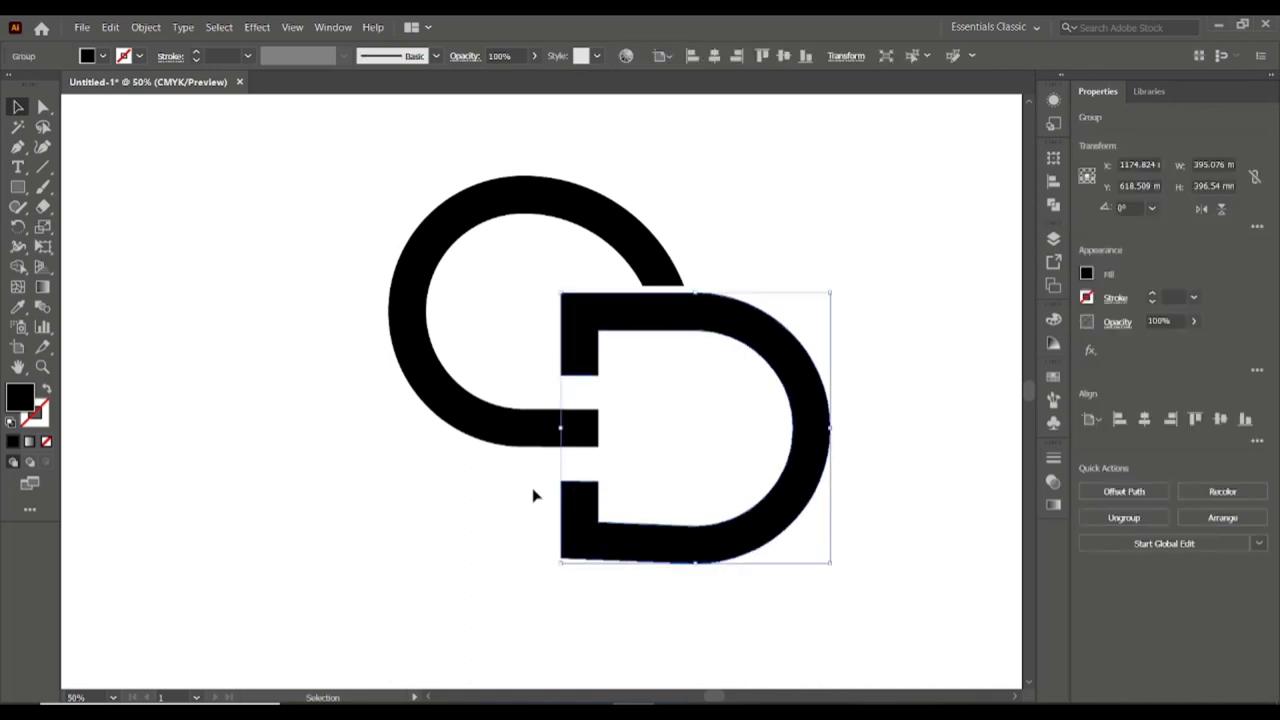
key(a)
drag(574, 488, 582, 472)
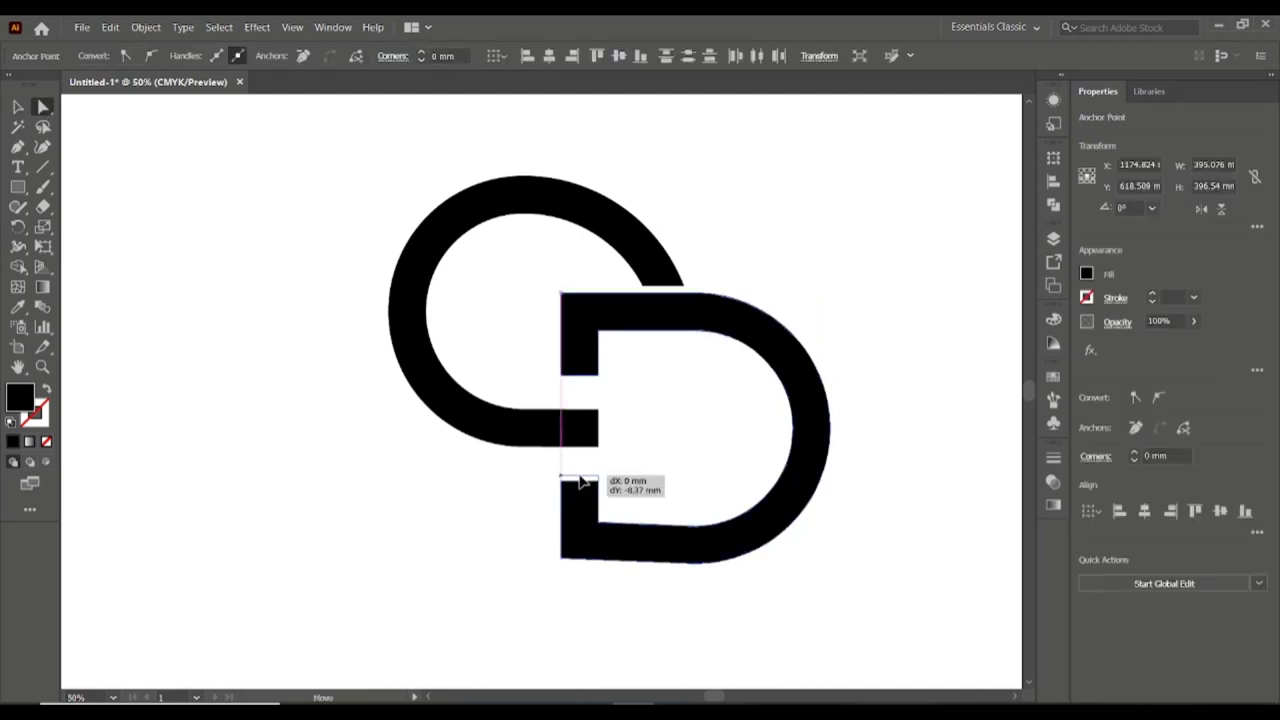
drag(586, 372, 580, 398)
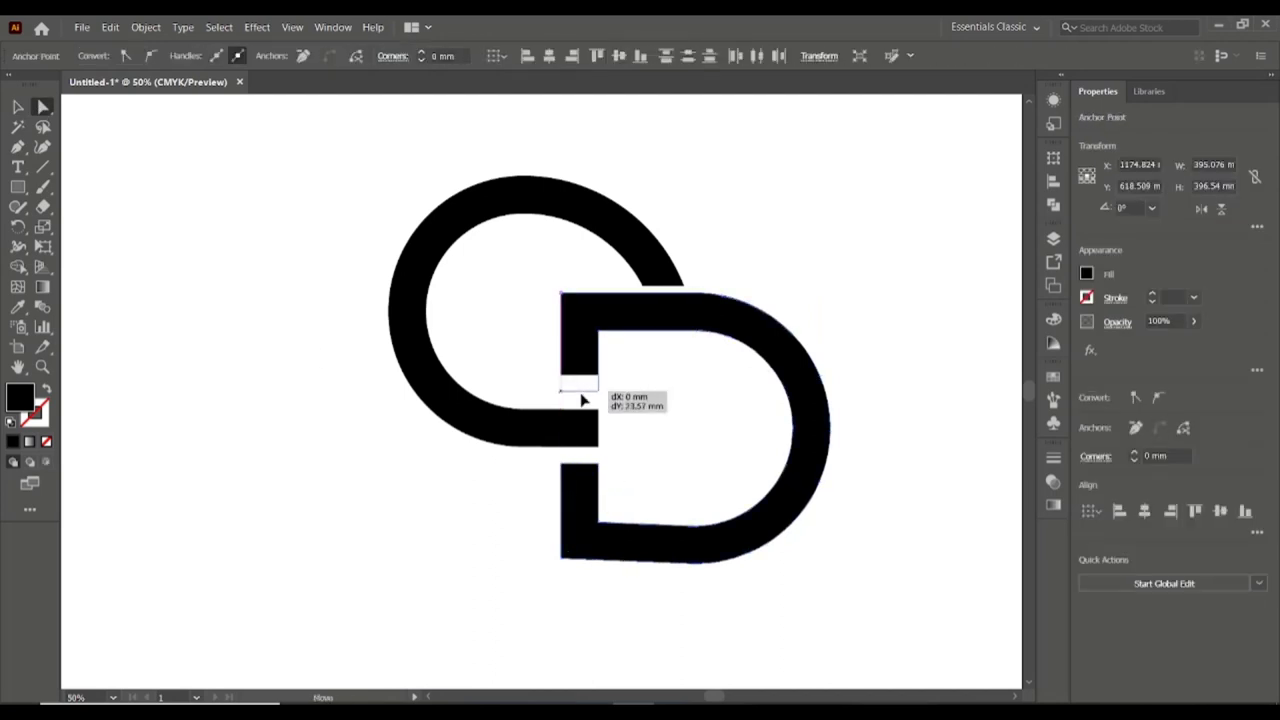
drag(574, 472, 580, 457)
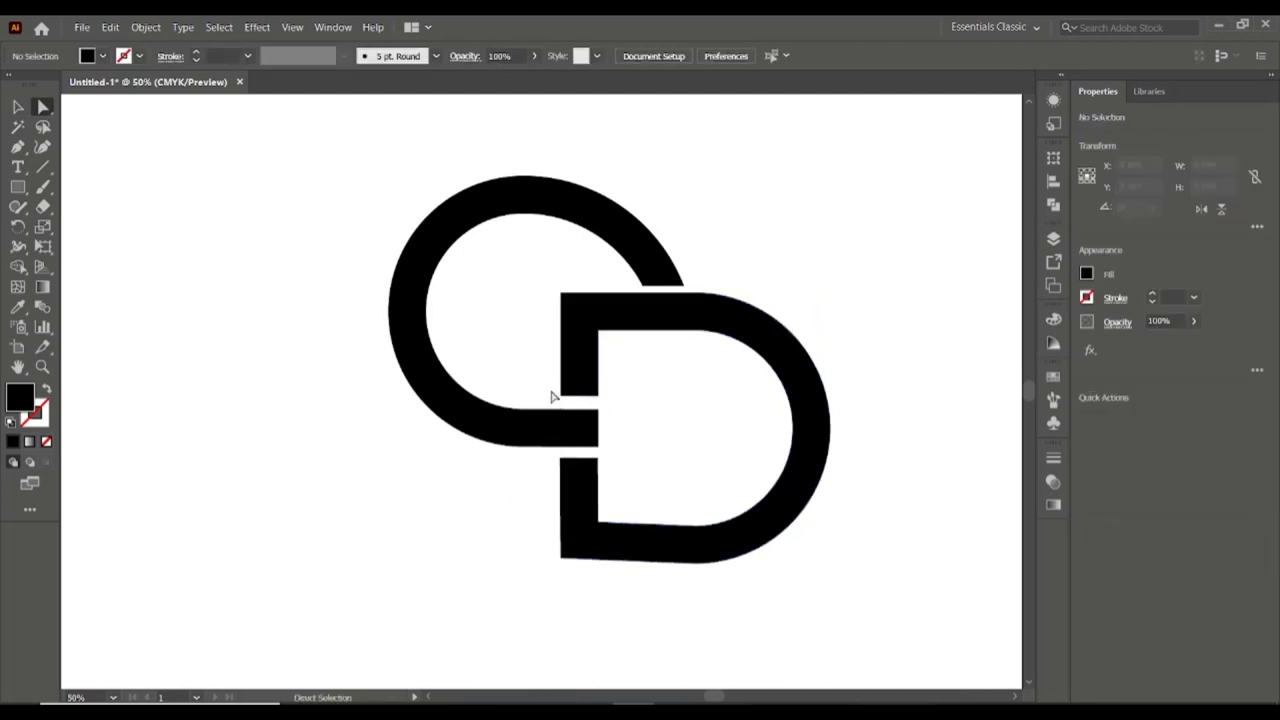
drag(581, 403, 582, 404)
click(843, 510)
Draw a tall bar of squares inside the D and copy it one column right.
key(m)
mouse_move(613, 346)
mouse_down()
mouse_move(647, 380)
mouse_move(620, 408)
mouse_move(620, 475)
mouse_up()
key(a)
key(v)
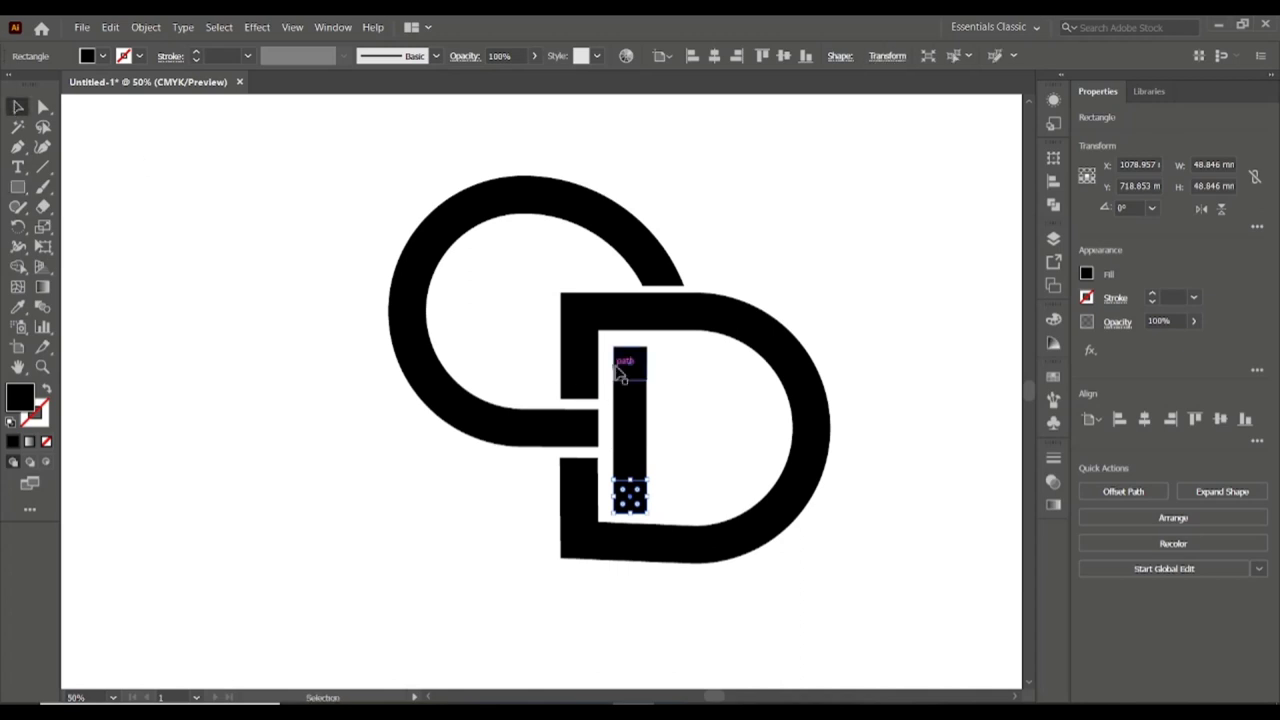
shift+click(620, 374)
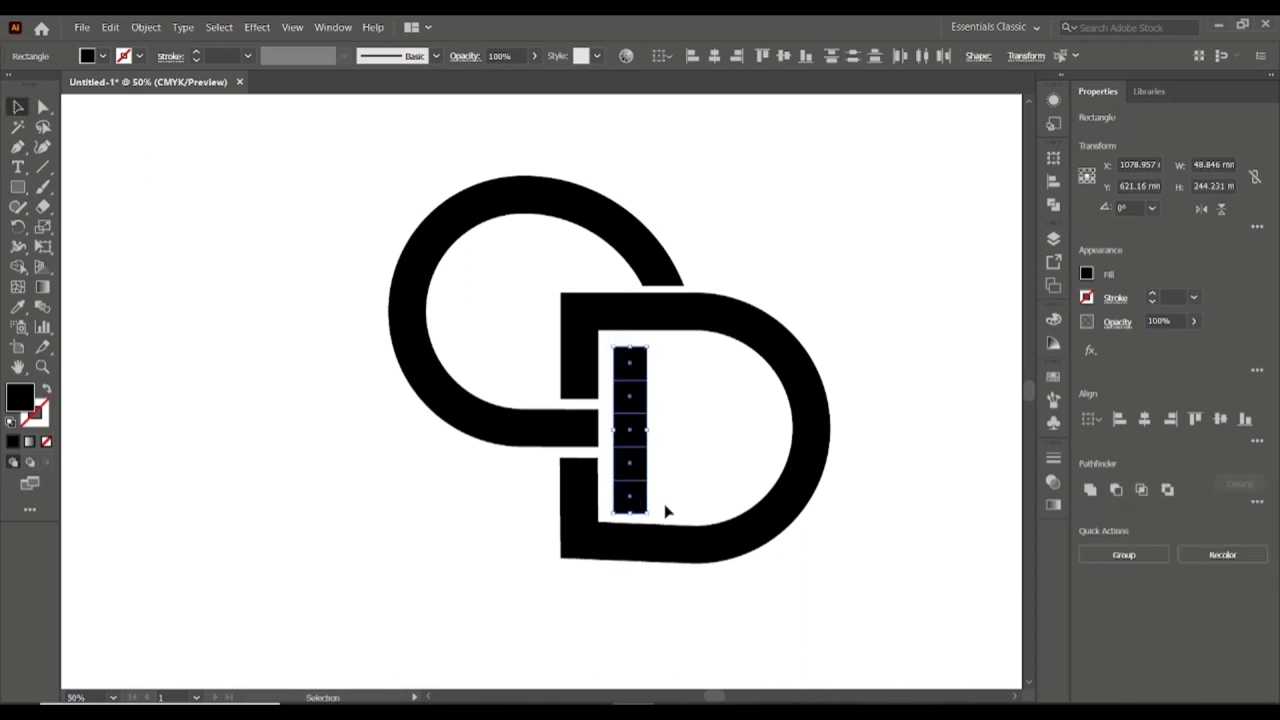
mouse_move(634, 437)
mouse_down()
mouse_move(731, 449)
mouse_move(605, 352)
mouse_move(740, 518)
mouse_up()
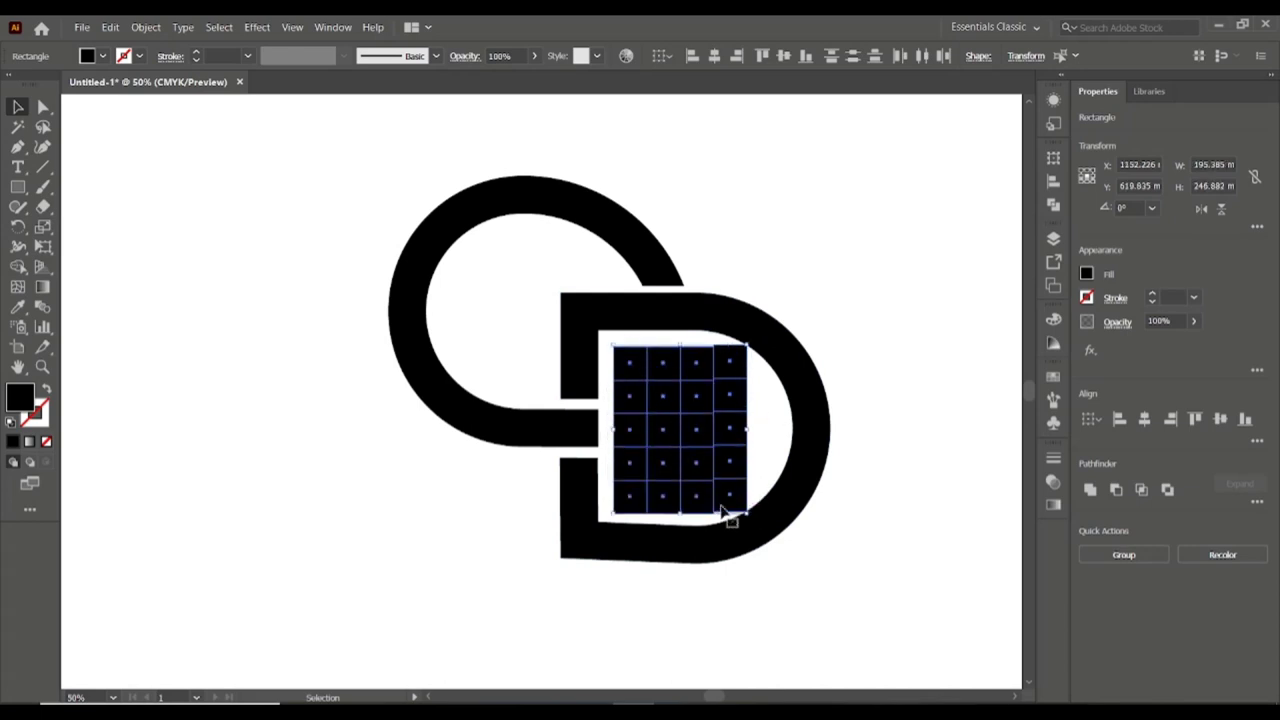
Shift alternate squares down to form a black-and-white checkerboard inside the D.
drag(718, 338, 740, 495)
click(757, 440)
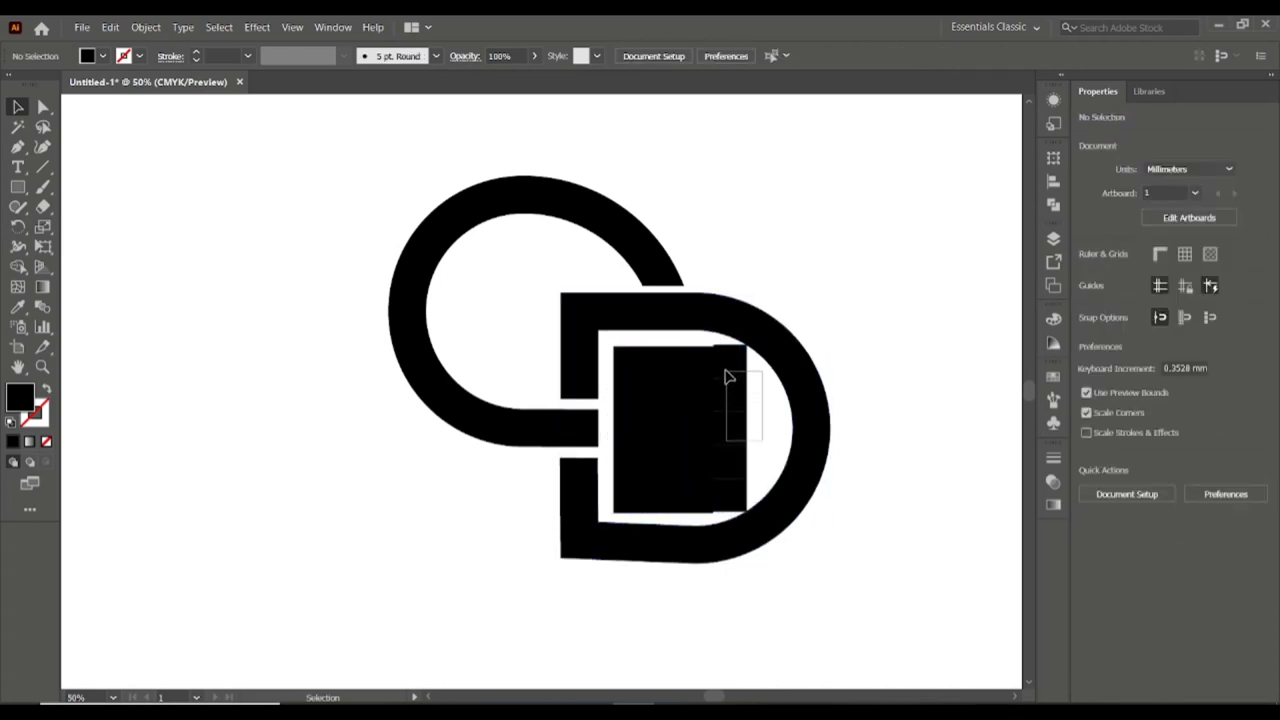
drag(760, 340, 729, 491)
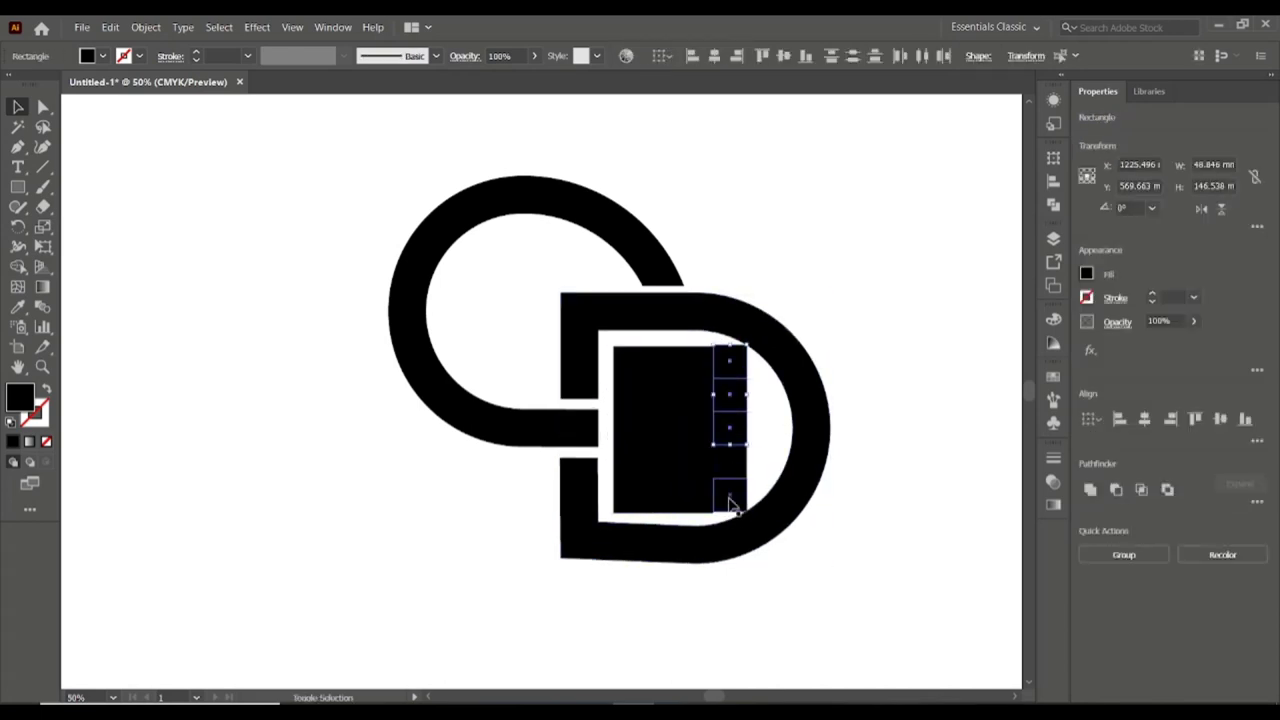
click(810, 515)
drag(728, 519, 729, 510)
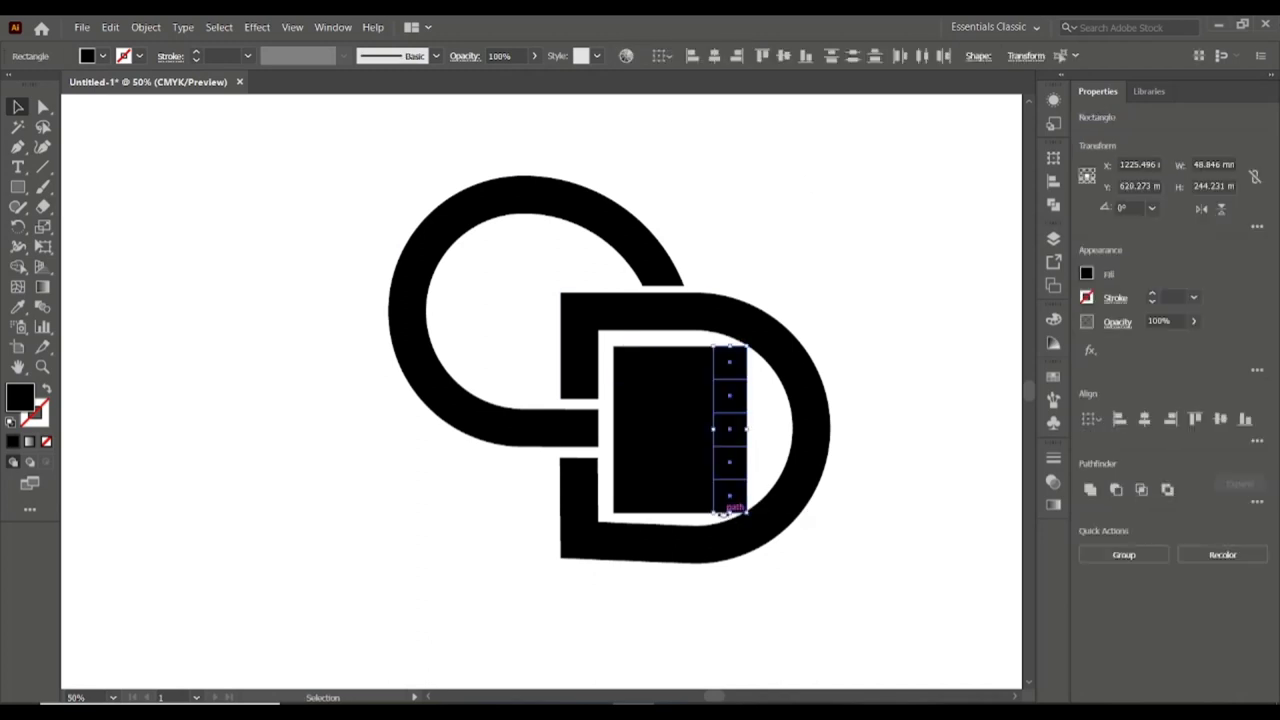
drag(606, 343, 733, 488)
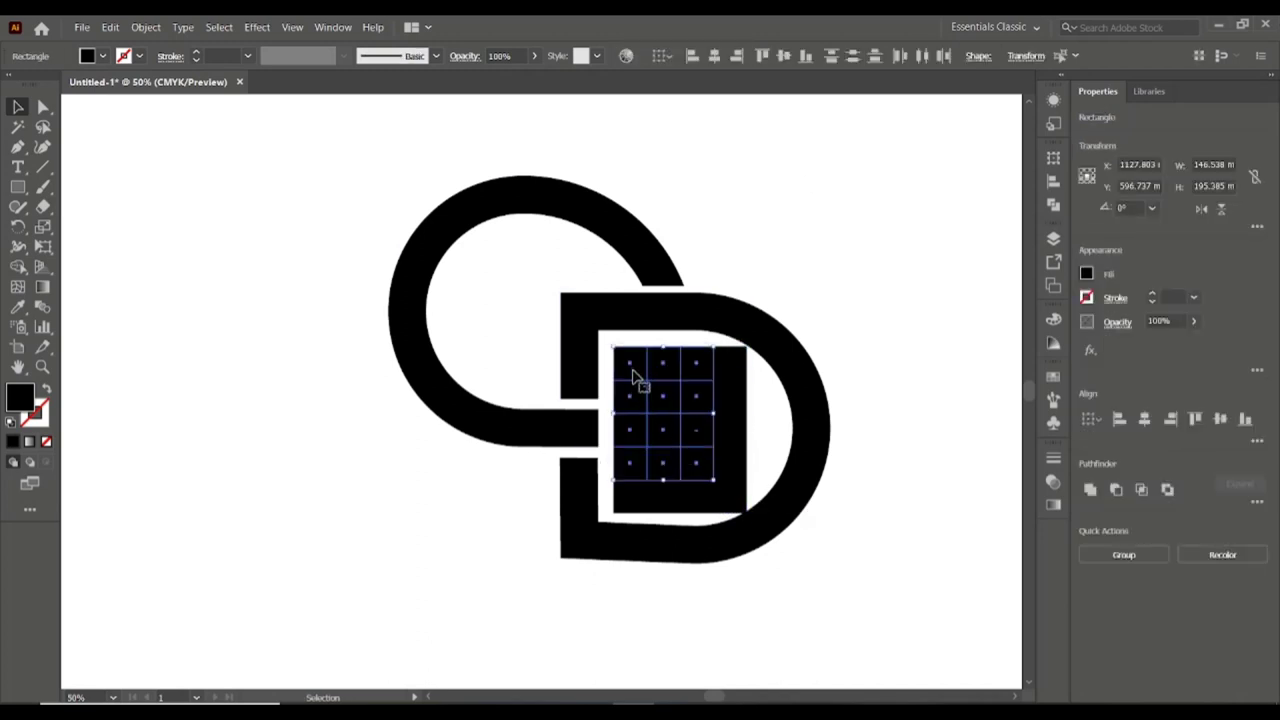
click(797, 371)
click(637, 370)
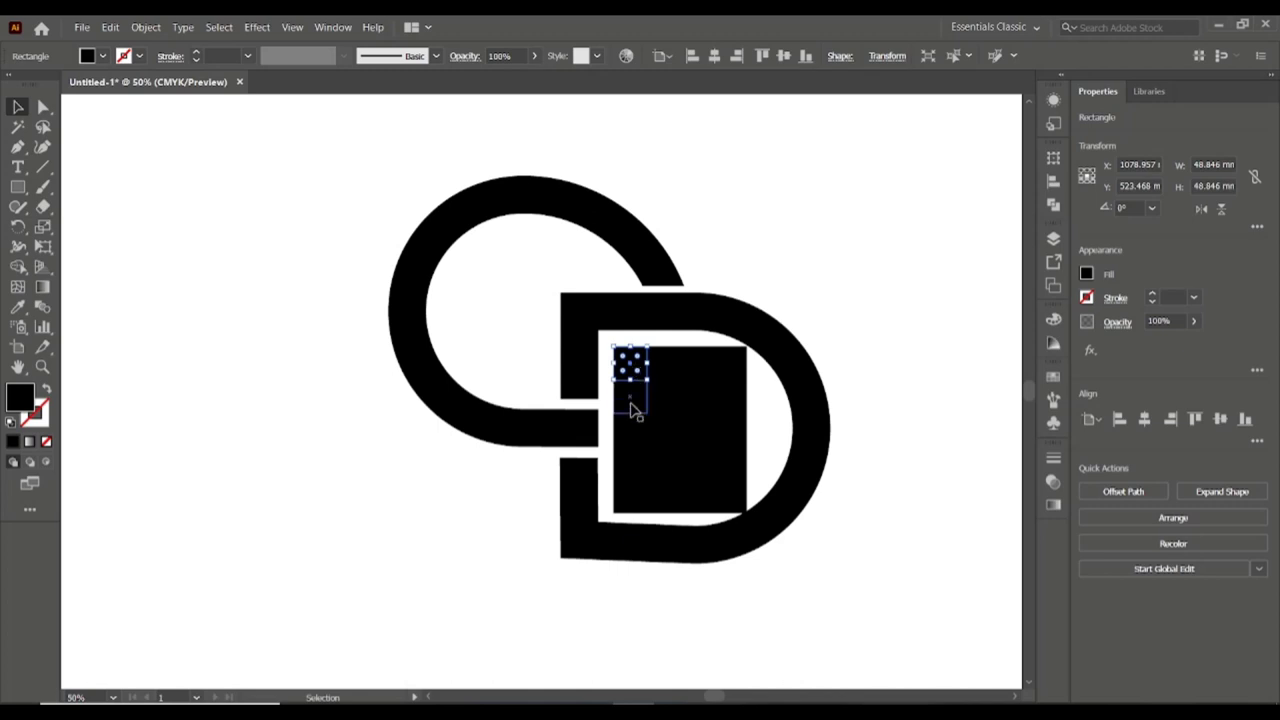
mouse_move(632, 410)
mouse_down()
mouse_move(652, 472)
mouse_move(655, 428)
mouse_up()
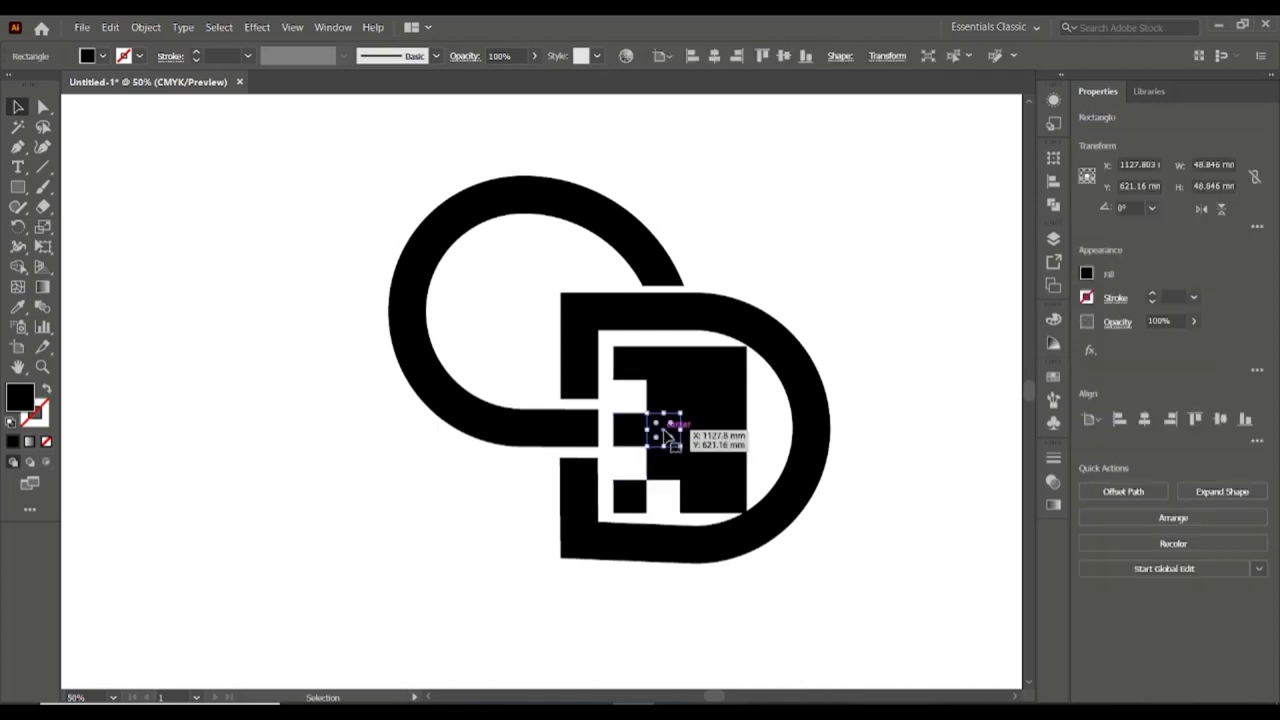
mouse_move(694, 371)
mouse_down()
mouse_move(694, 463)
mouse_move(728, 476)
mouse_move(728, 376)
mouse_move(728, 503)
mouse_up()
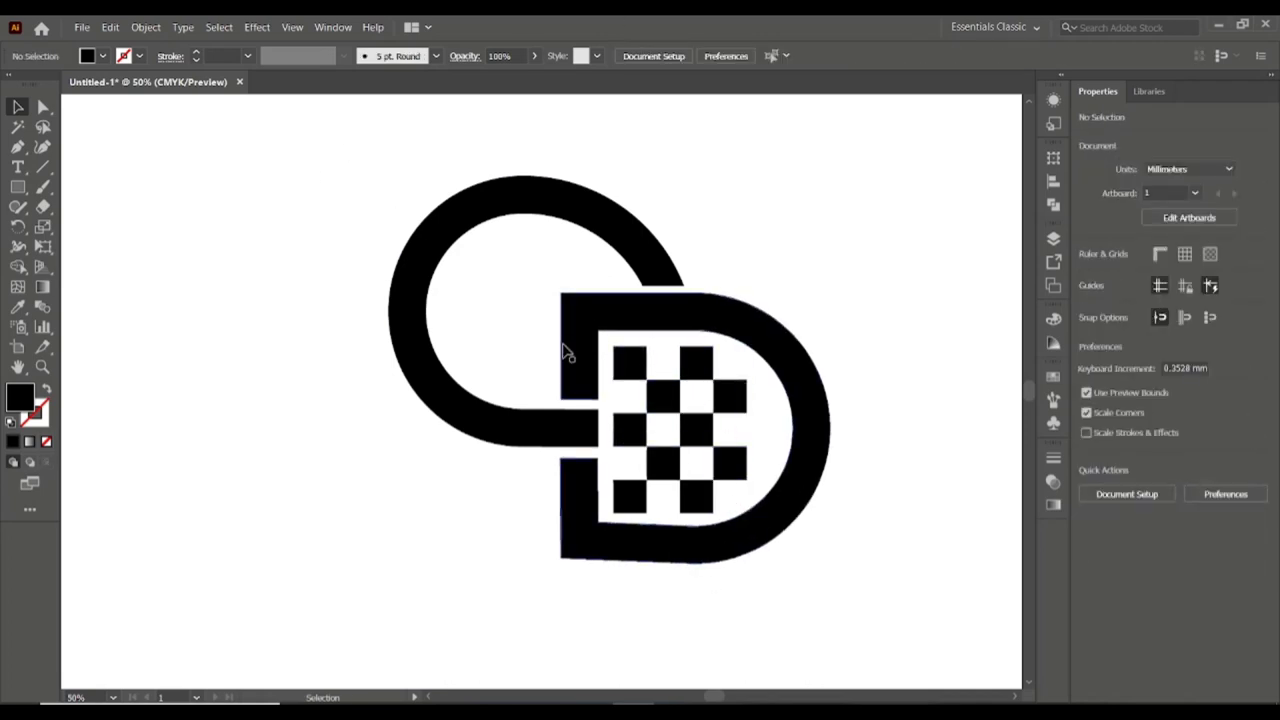
Fill the C loop with orange and run a default gradient diagonally across it.
click(407, 365)
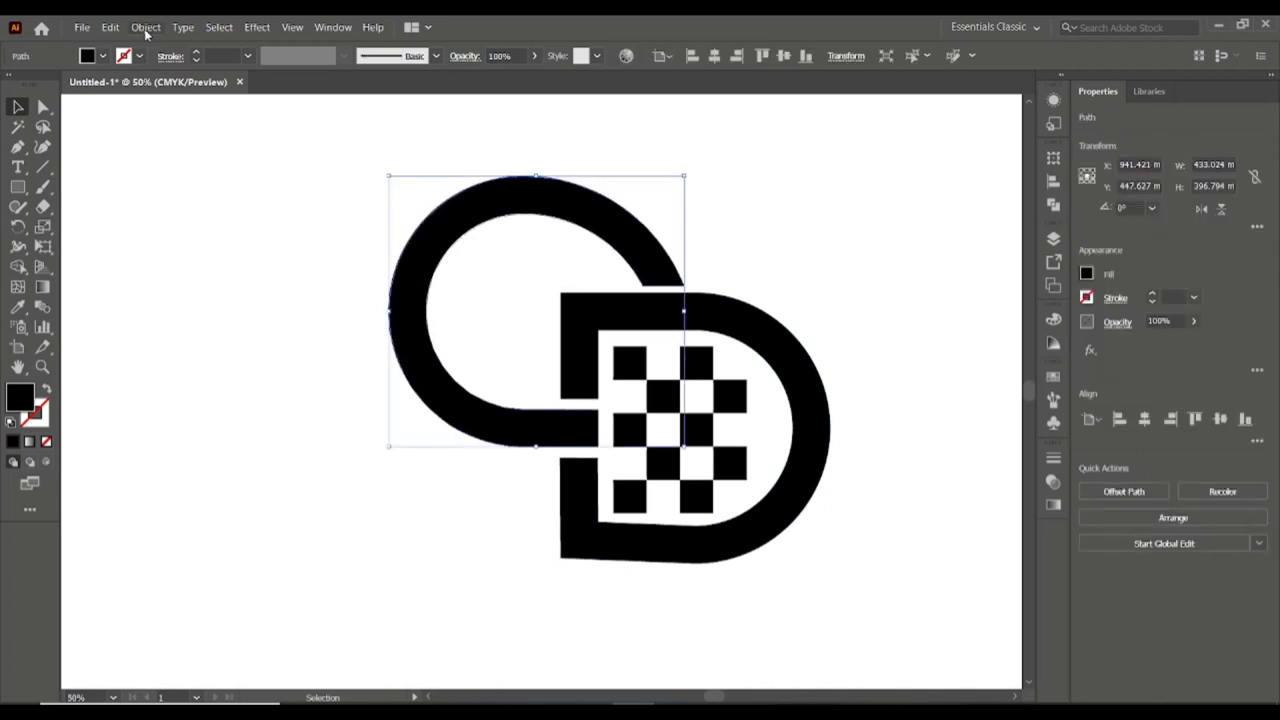
click(88, 56)
click(13, 104)
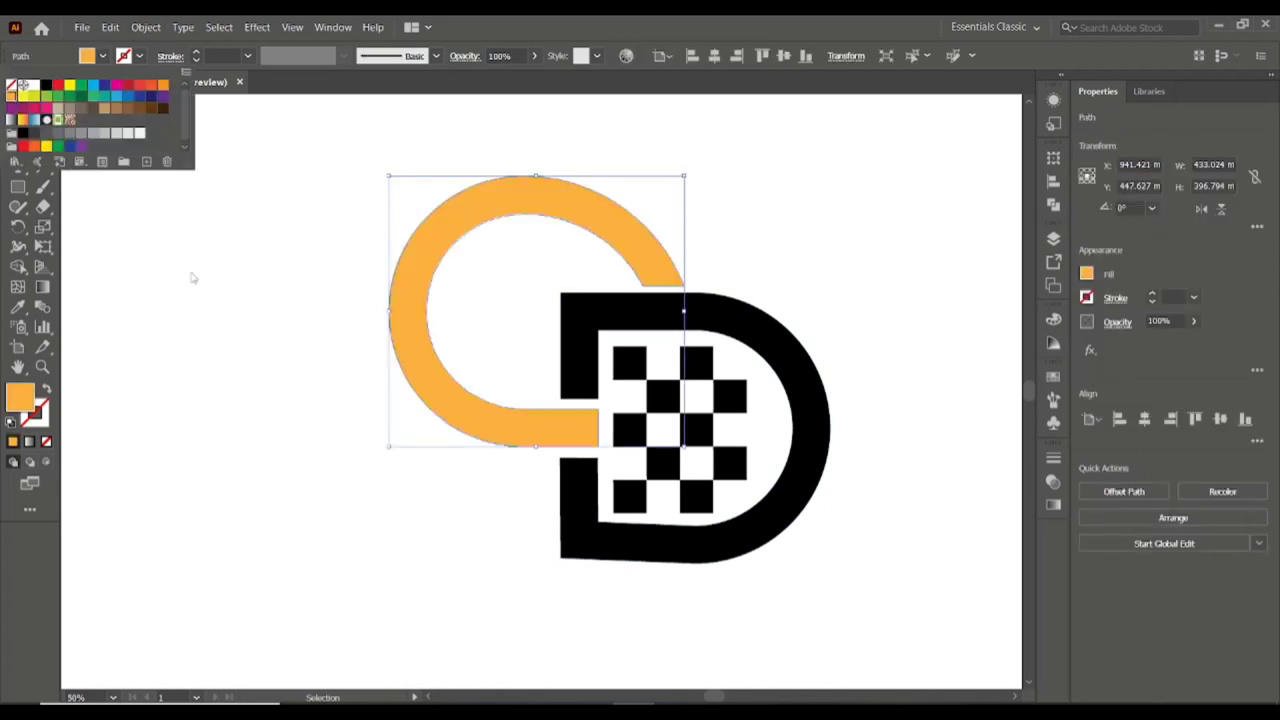
key(Escape)
key(g)
click(371, 302)
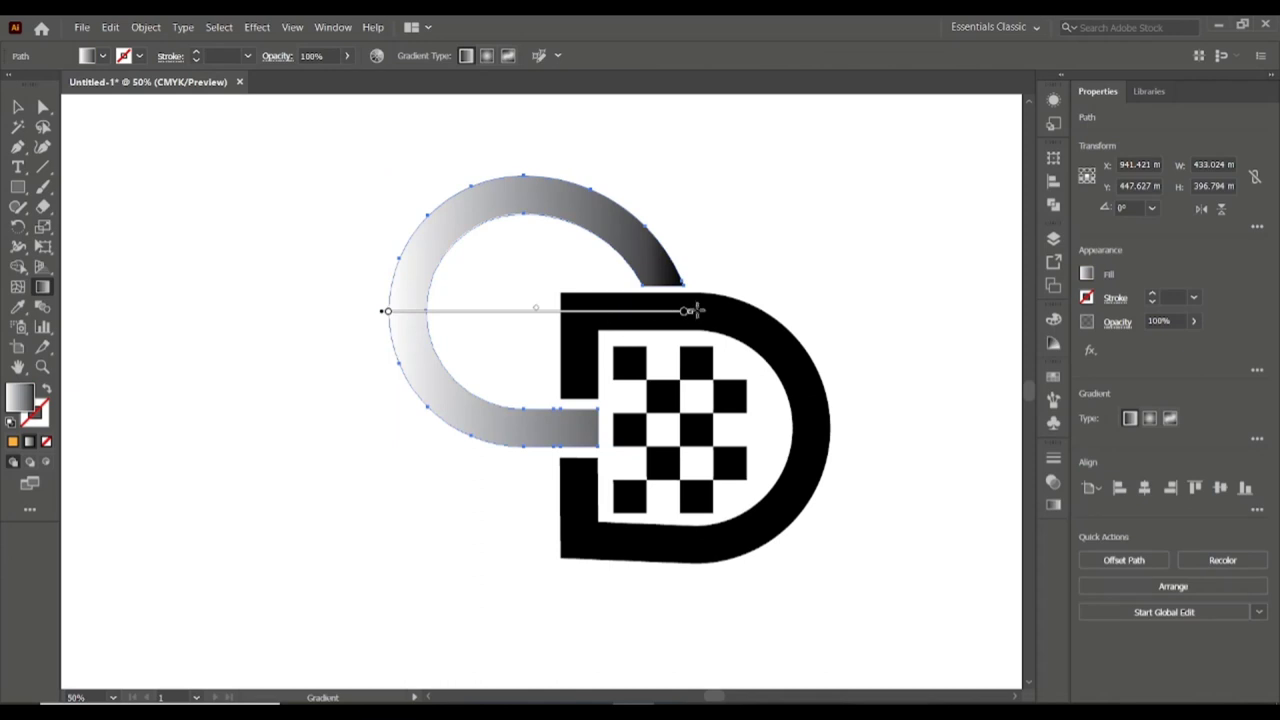
mouse_move(695, 311)
mouse_down()
mouse_move(300, 380)
mouse_move(280, 423)
mouse_move(537, 291)
mouse_move(455, 365)
mouse_up()
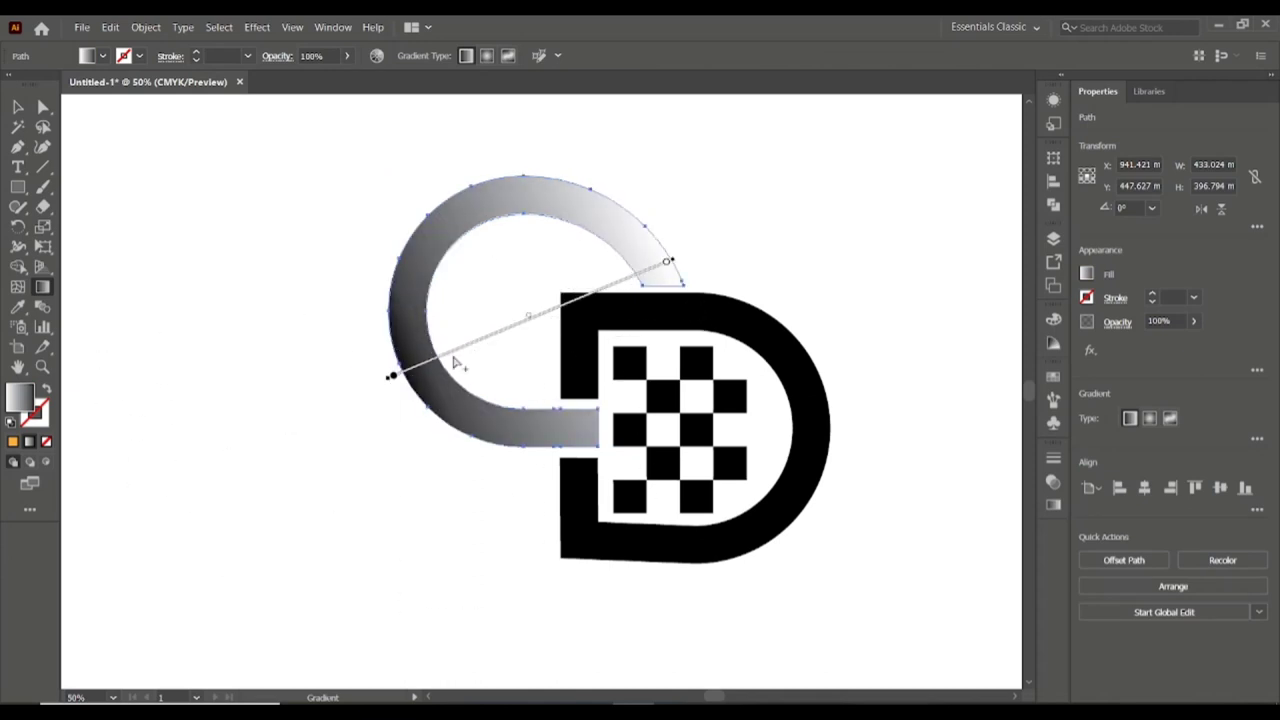
Set the lower-left gradient stop to dark brown and the upper-right stop to orange.
double_click(392, 376)
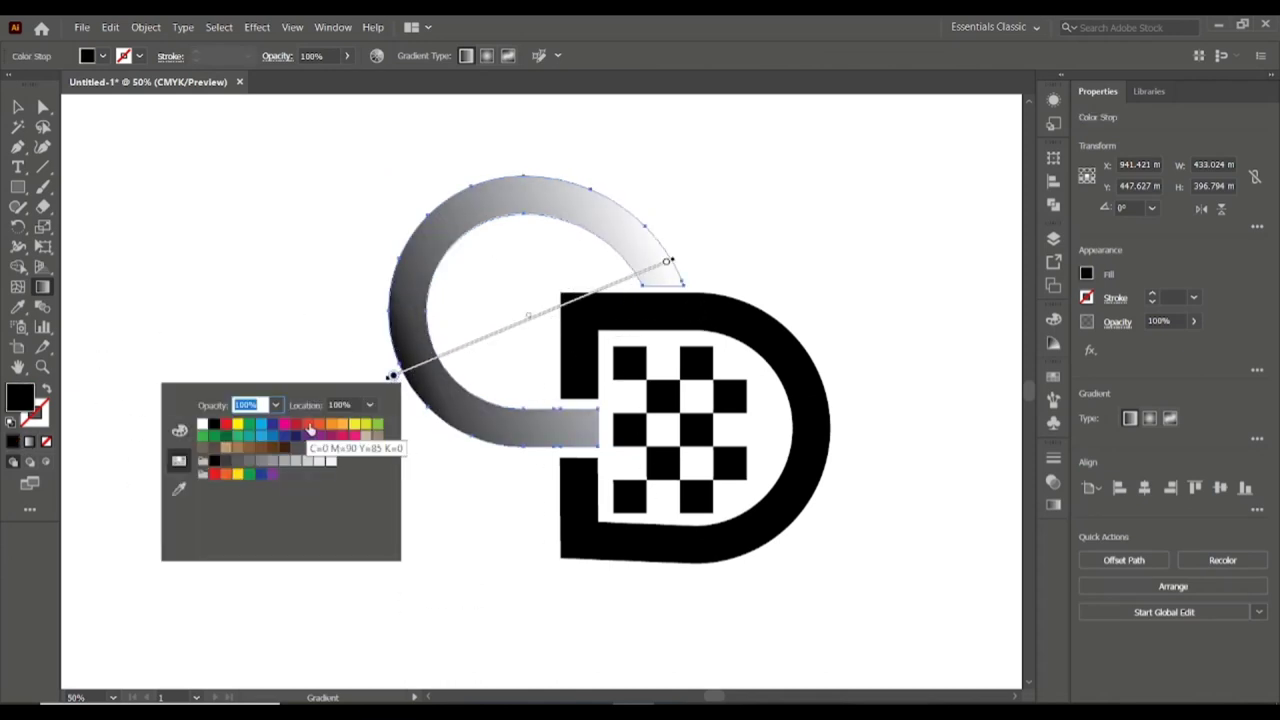
click(325, 429)
click(186, 436)
drag(256, 497, 303, 497)
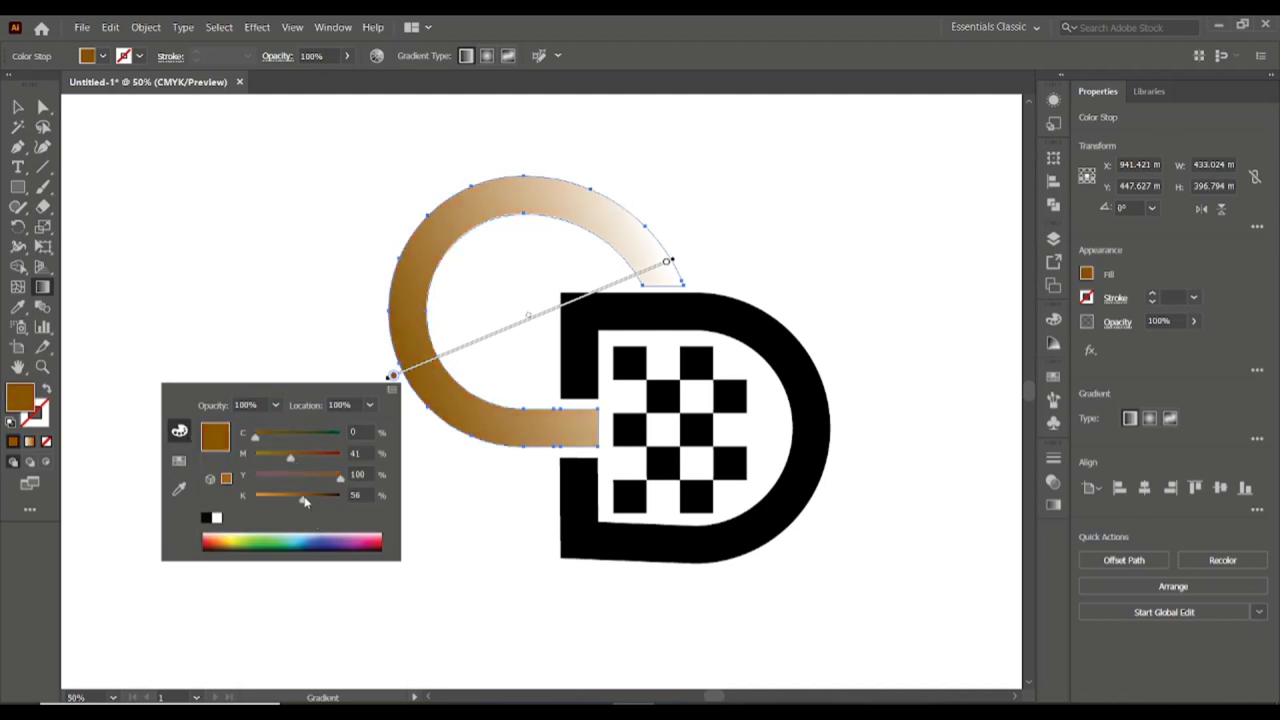
click(180, 461)
double_click(667, 263)
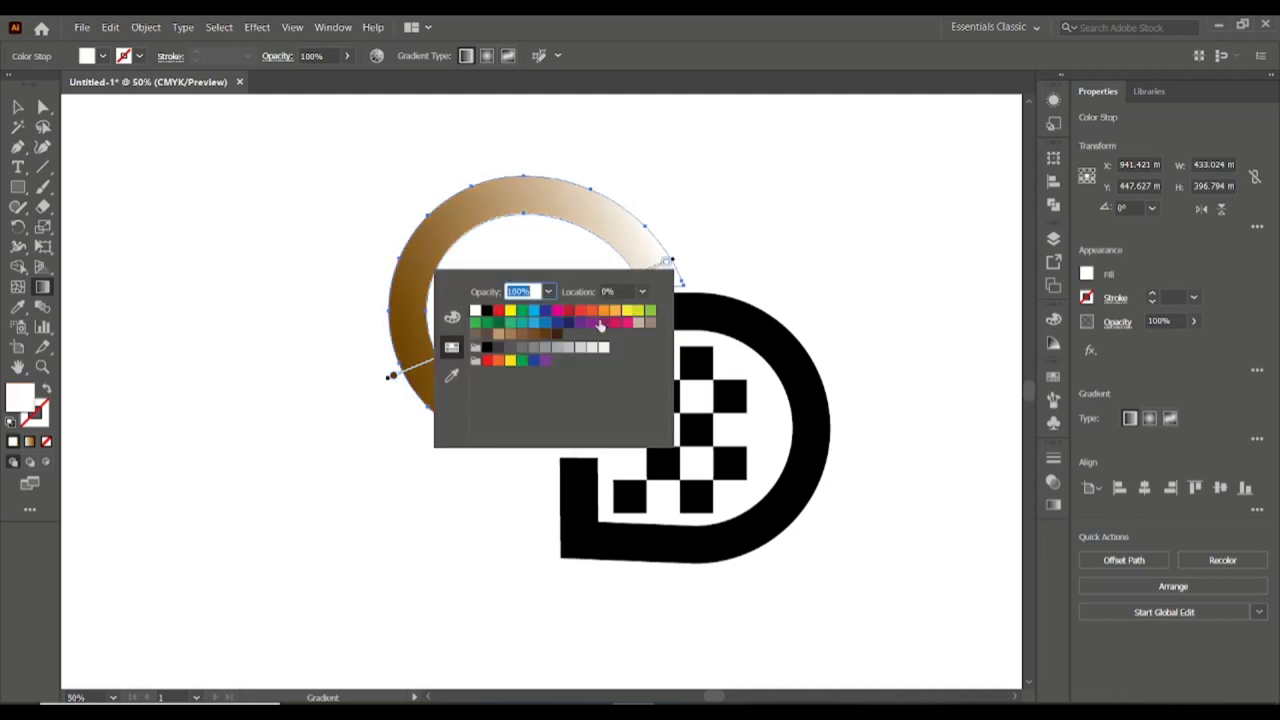
click(613, 313)
click(452, 318)
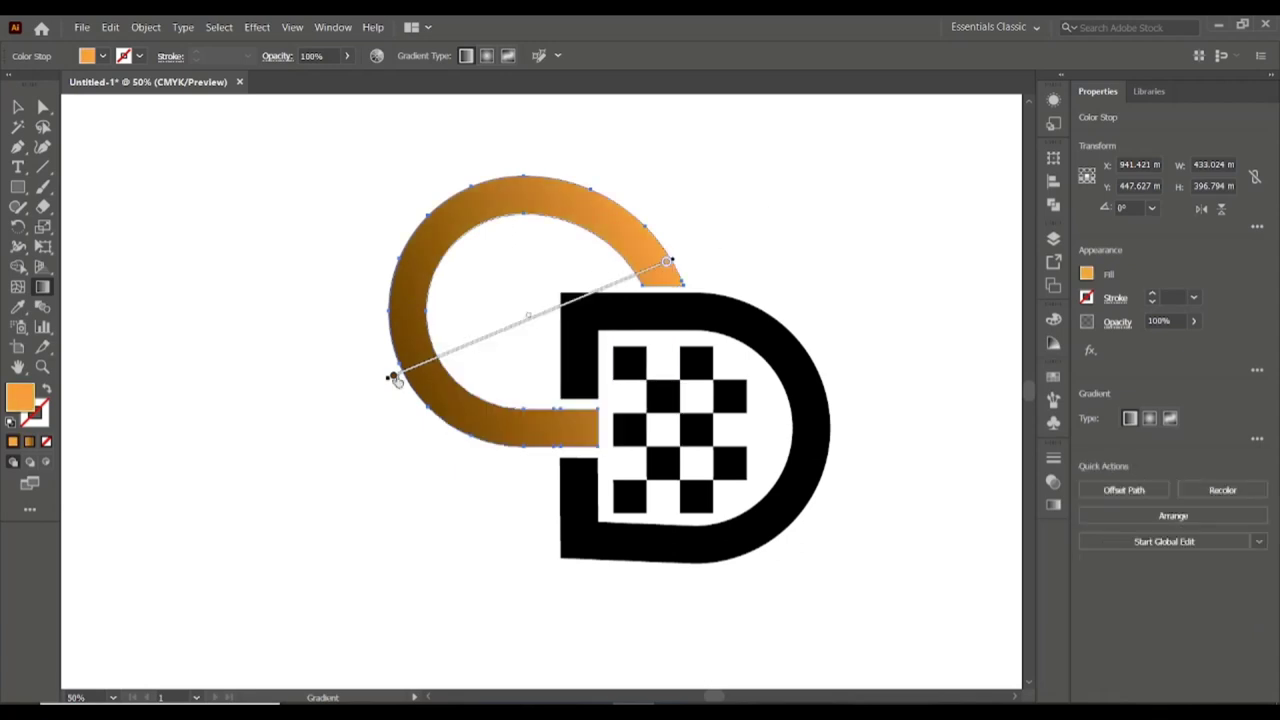
Rearrange the gradient stops so orange sits mid-gradient and dark brown at the end.
mouse_move(391, 376)
mouse_down()
mouse_move(437, 357)
mouse_move(426, 361)
mouse_up()
double_click(438, 359)
click(1053, 505)
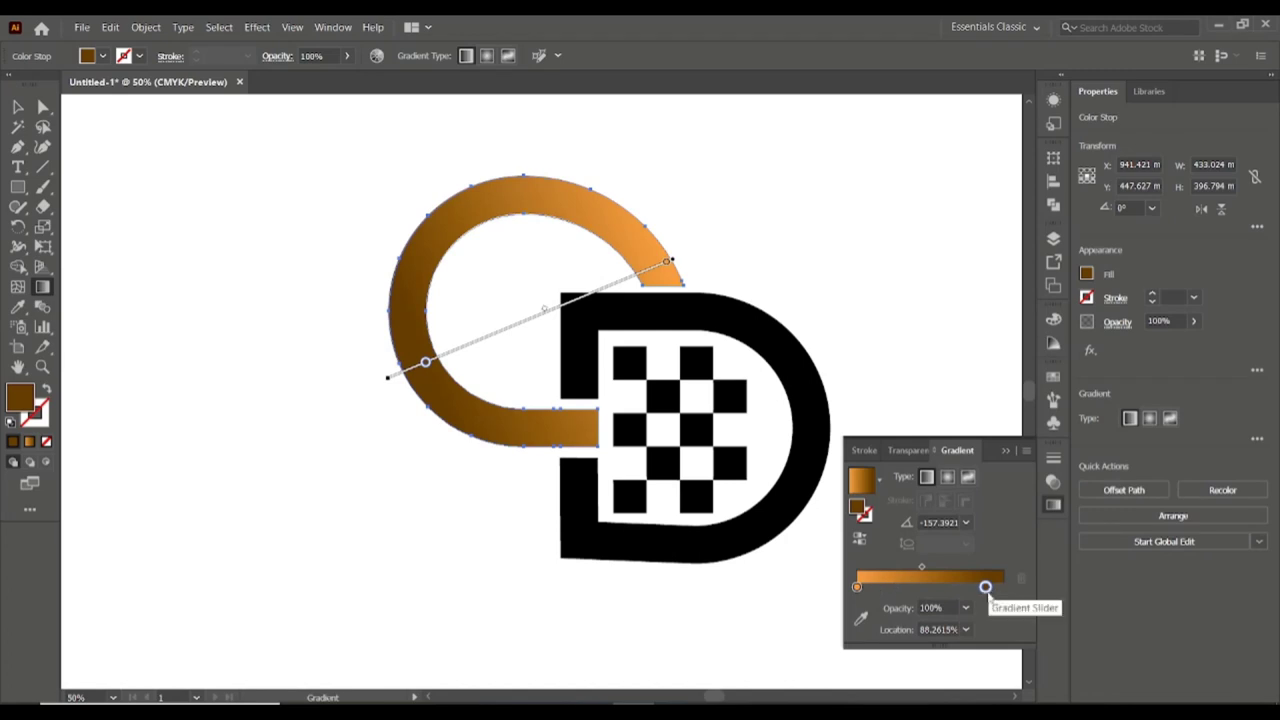
mouse_move(985, 589)
mouse_down()
mouse_move(851, 586)
mouse_move(949, 587)
mouse_up()
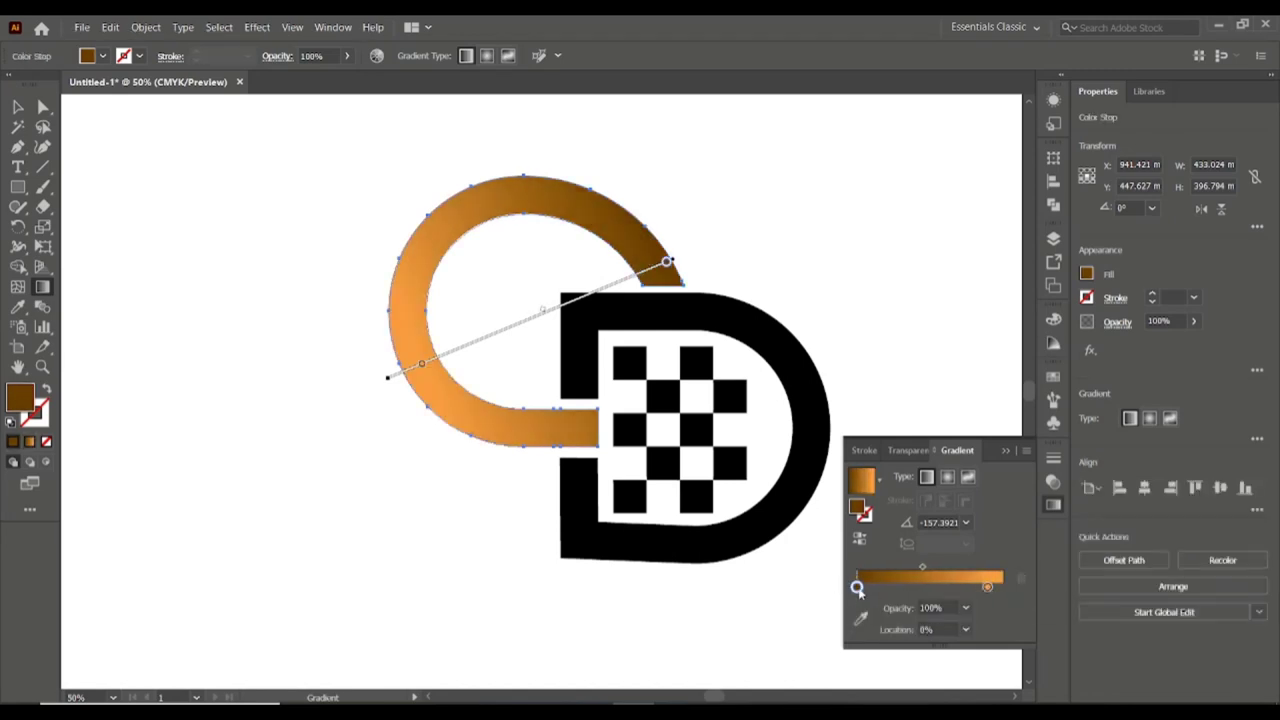
drag(871, 587, 856, 587)
drag(949, 587, 934, 587)
mouse_move(987, 587)
mouse_down()
mouse_move(920, 587)
mouse_move(1002, 587)
mouse_move(851, 586)
mouse_move(997, 586)
mouse_up()
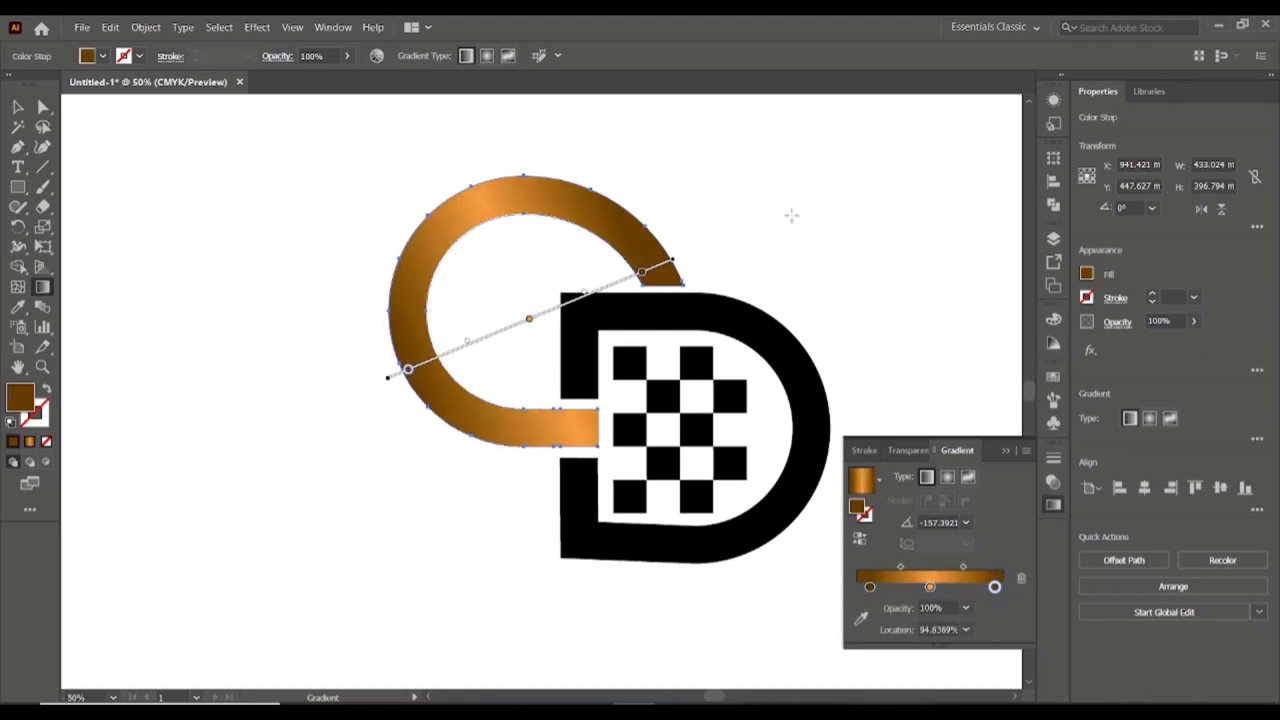
click(575, 255)
key(v)
click(206, 300)
Apply the orange-brown gradient to the D and adjust its middle stop and midpoint.
click(643, 314)
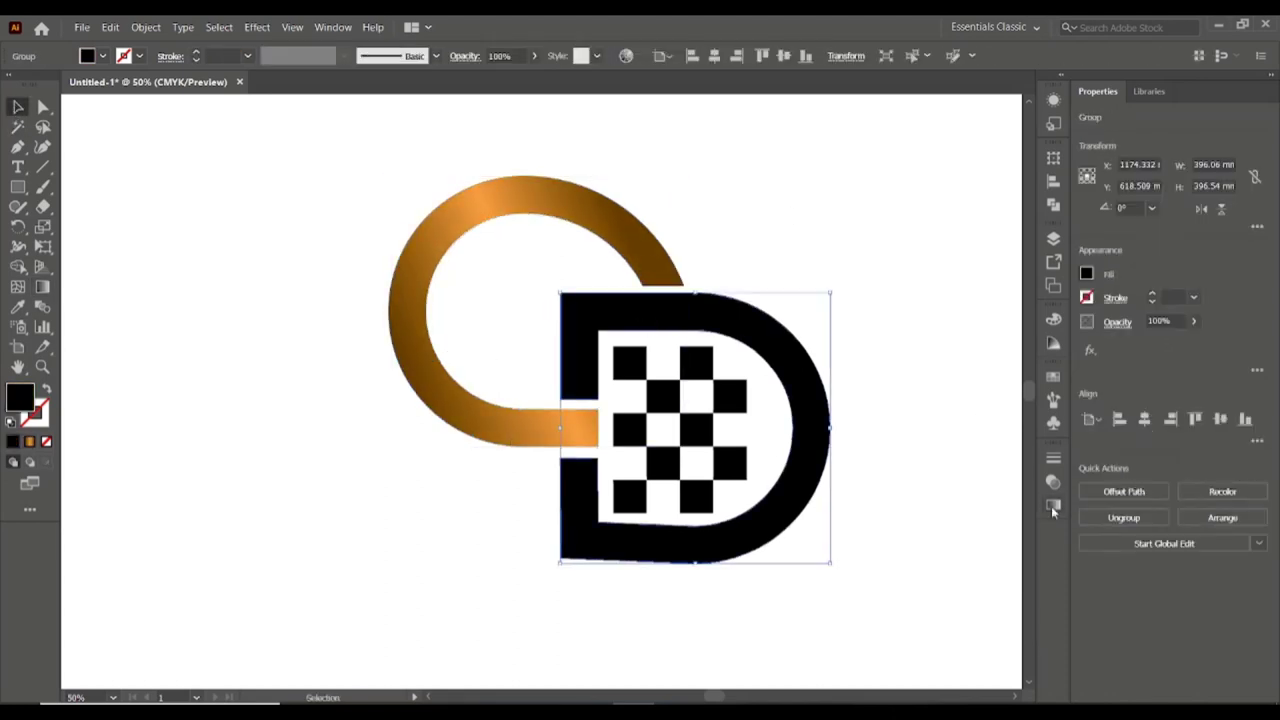
click(1053, 507)
click(903, 586)
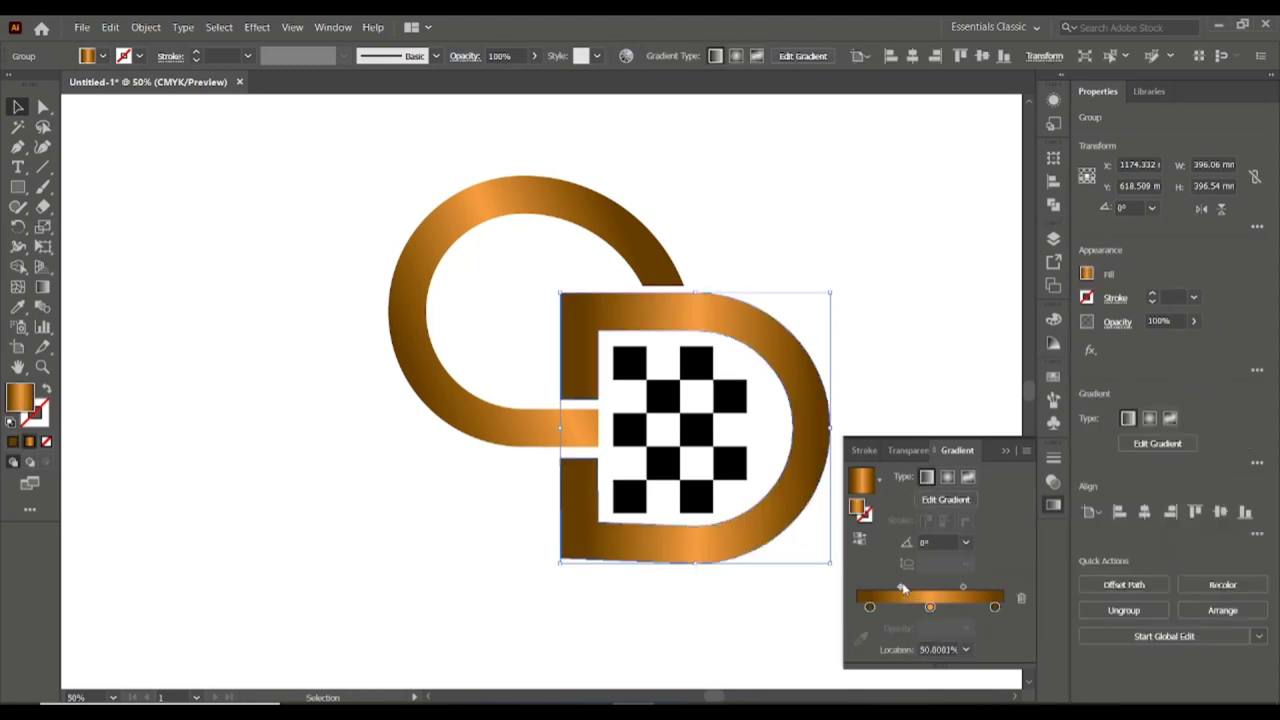
drag(963, 588, 970, 599)
click(926, 605)
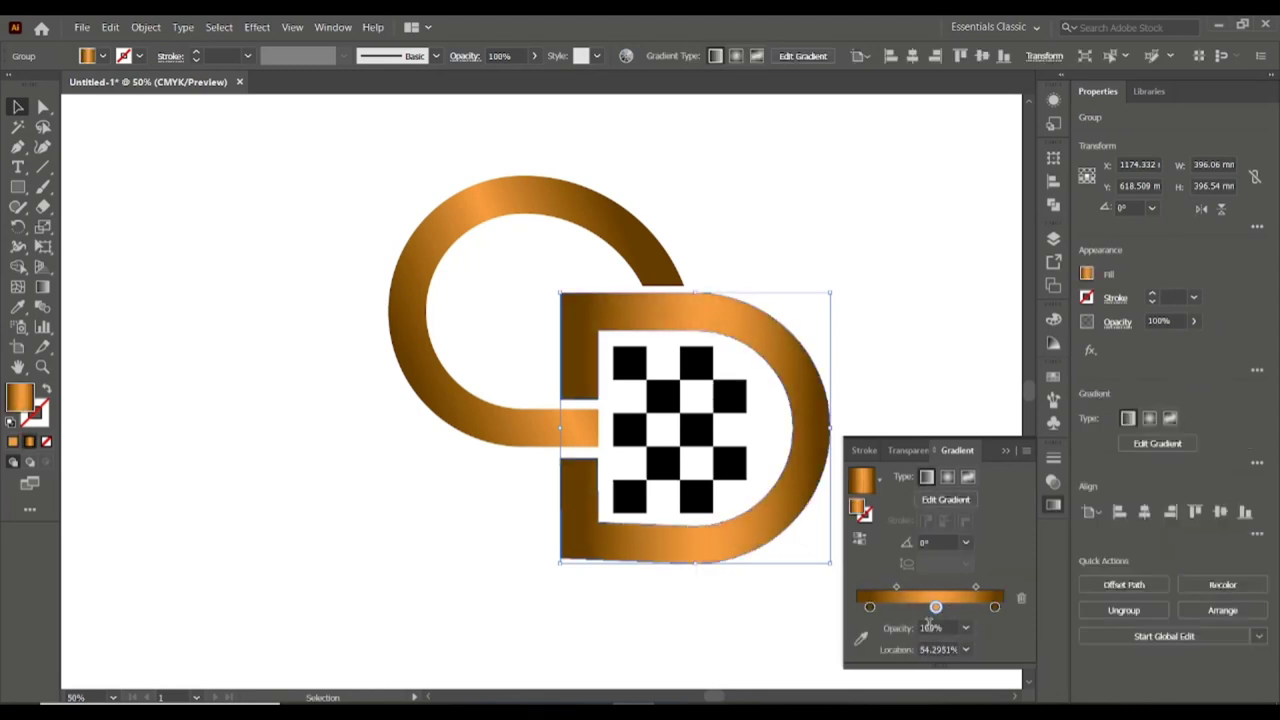
key(ctrl+shift+a)
click(997, 459)
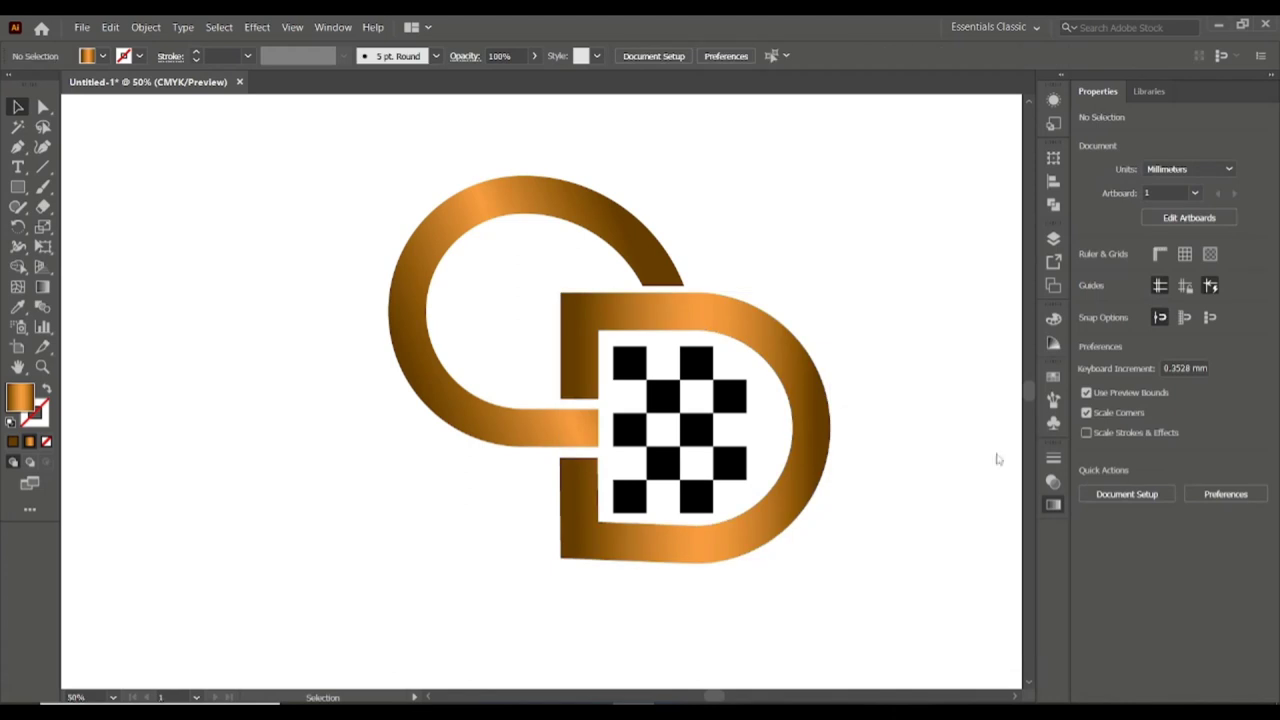
Fill the checkerboard squares with dark grey.
click(640, 432)
click(102, 56)
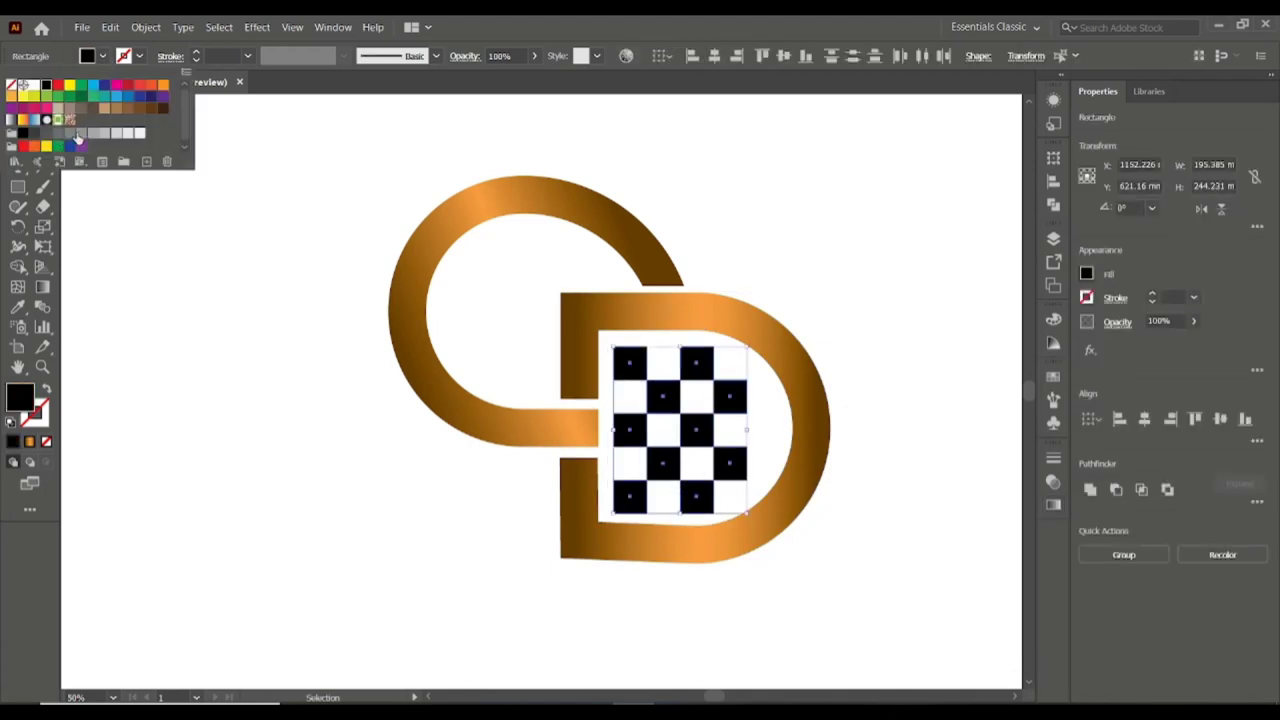
click(78, 133)
key(Escape)
key(ctrl+shift+a)
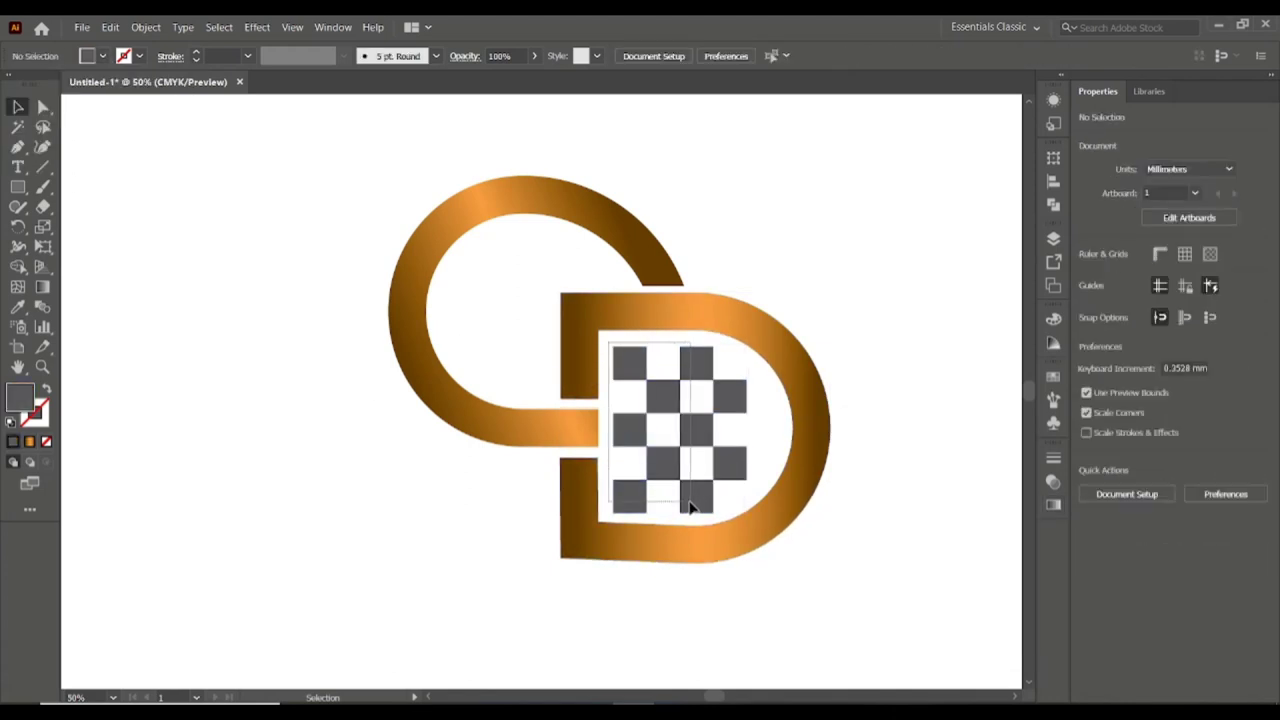
click(695, 515)
click(102, 56)
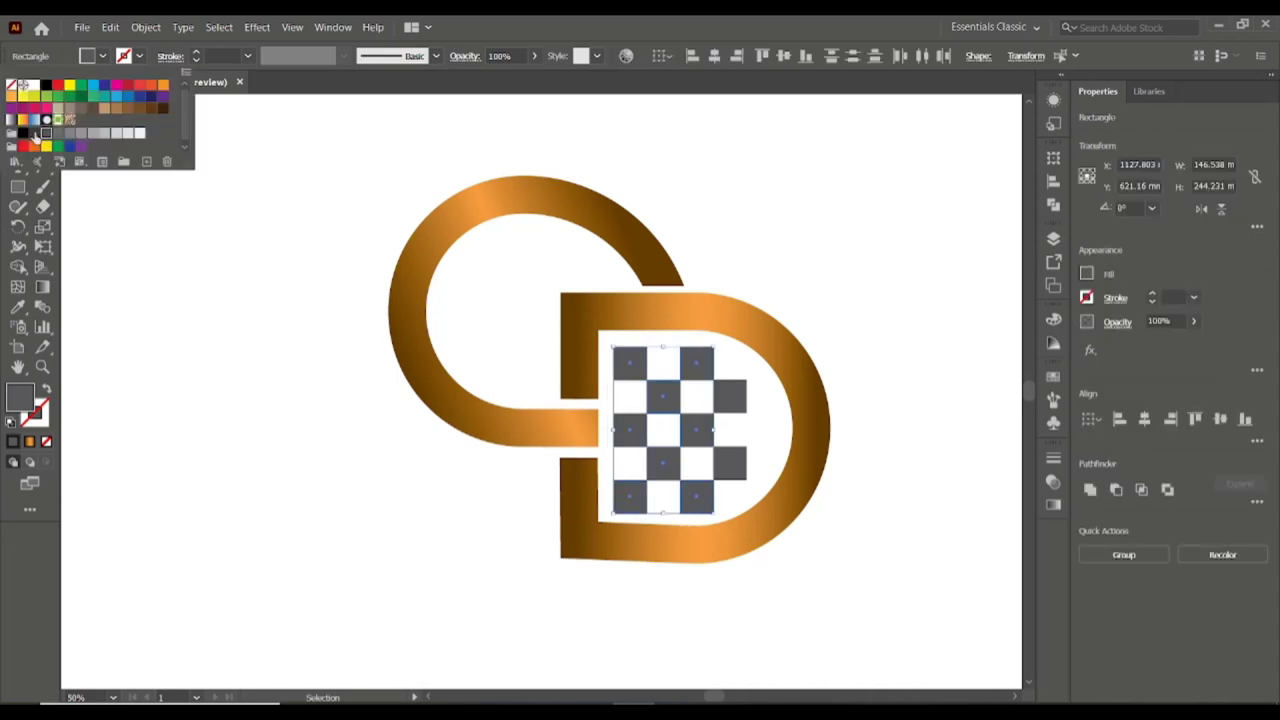
click(36, 139)
Make two right-column checker squares light grey, then select the whole logo.
click(726, 392)
click(102, 56)
click(76, 138)
key(Escape)
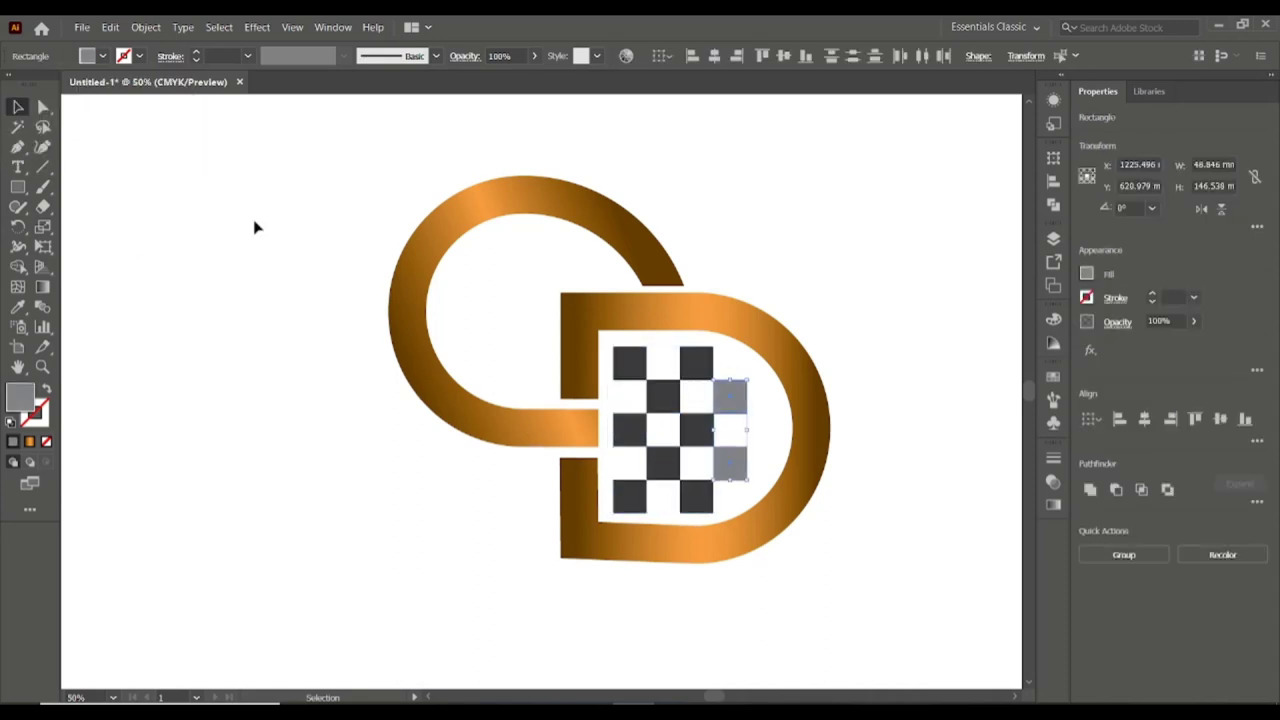
mouse_move(306, 208)
mouse_down()
mouse_move(812, 580)
mouse_move(883, 363)
mouse_up()
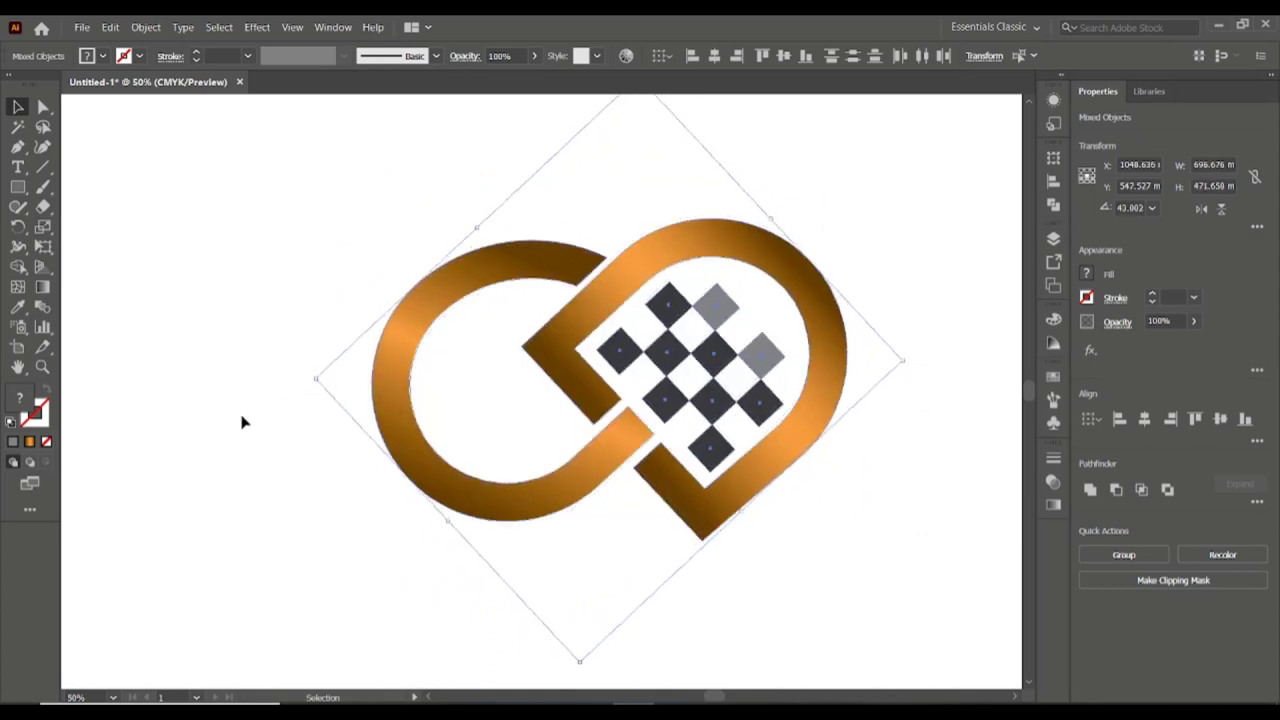
Deselect the rotated logo and start a Type tool text object below it.
scroll(663, 537, down, 2)
click(596, 455)
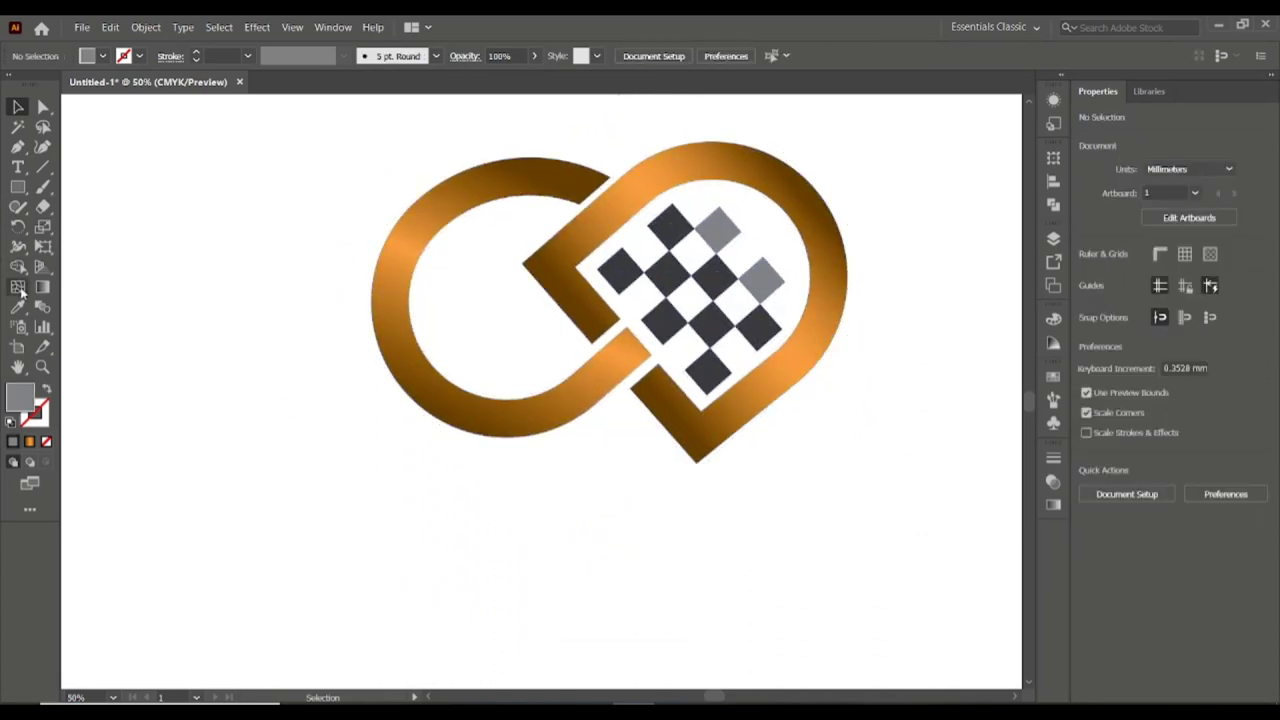
click(22, 174)
click(441, 521)
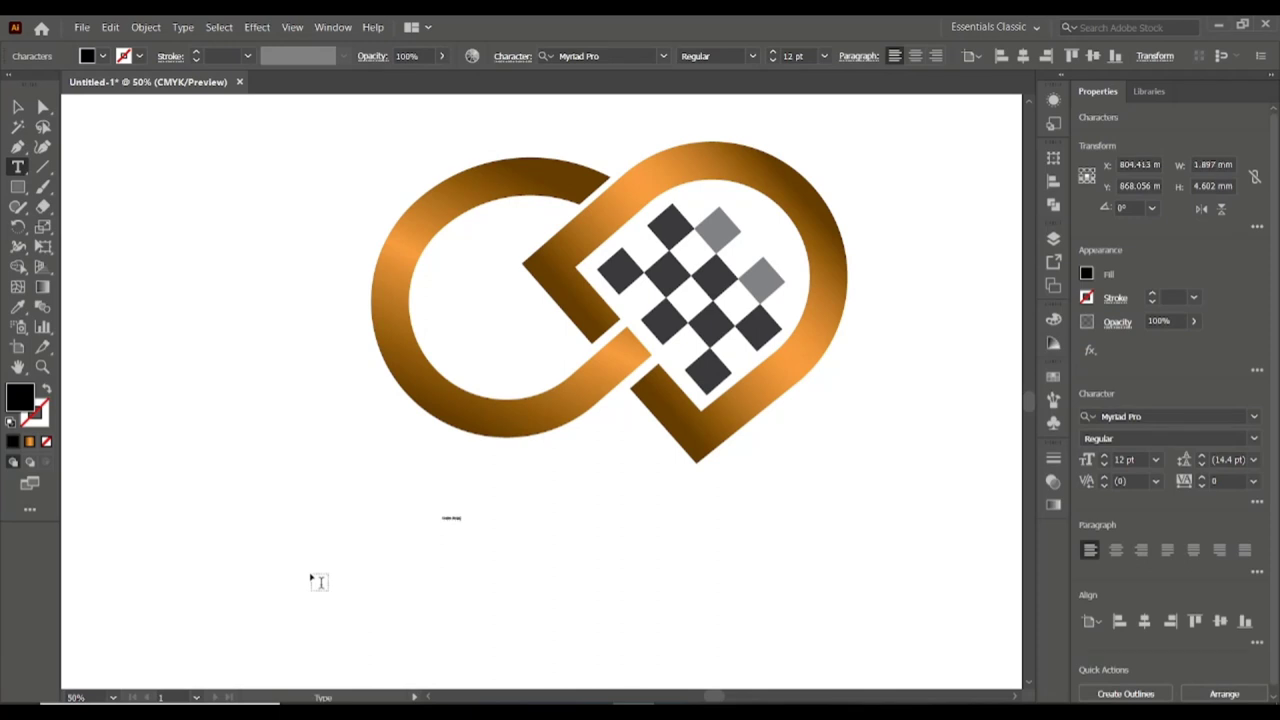
Scale the tiny 'Creative Design' text up and move it beneath the logo.
click(17, 105)
drag(460, 521, 851, 557)
drag(612, 543, 604, 514)
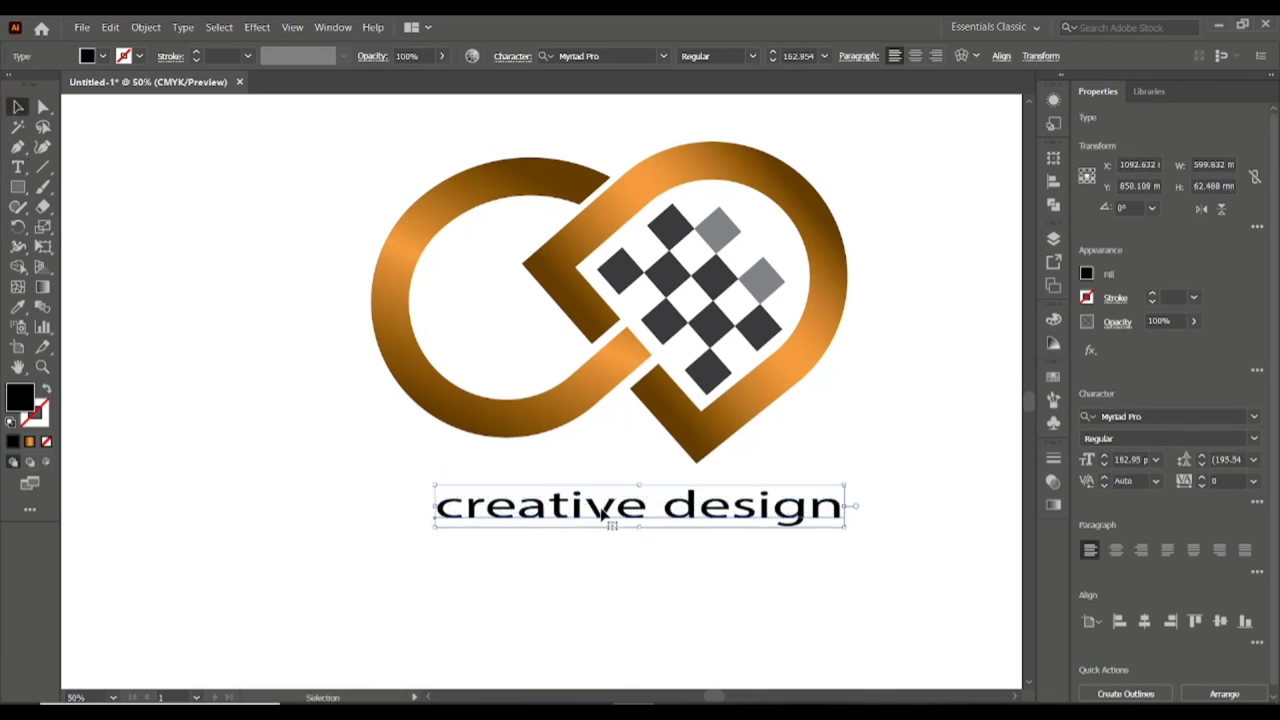
drag(846, 527, 900, 600)
drag(745, 565, 730, 547)
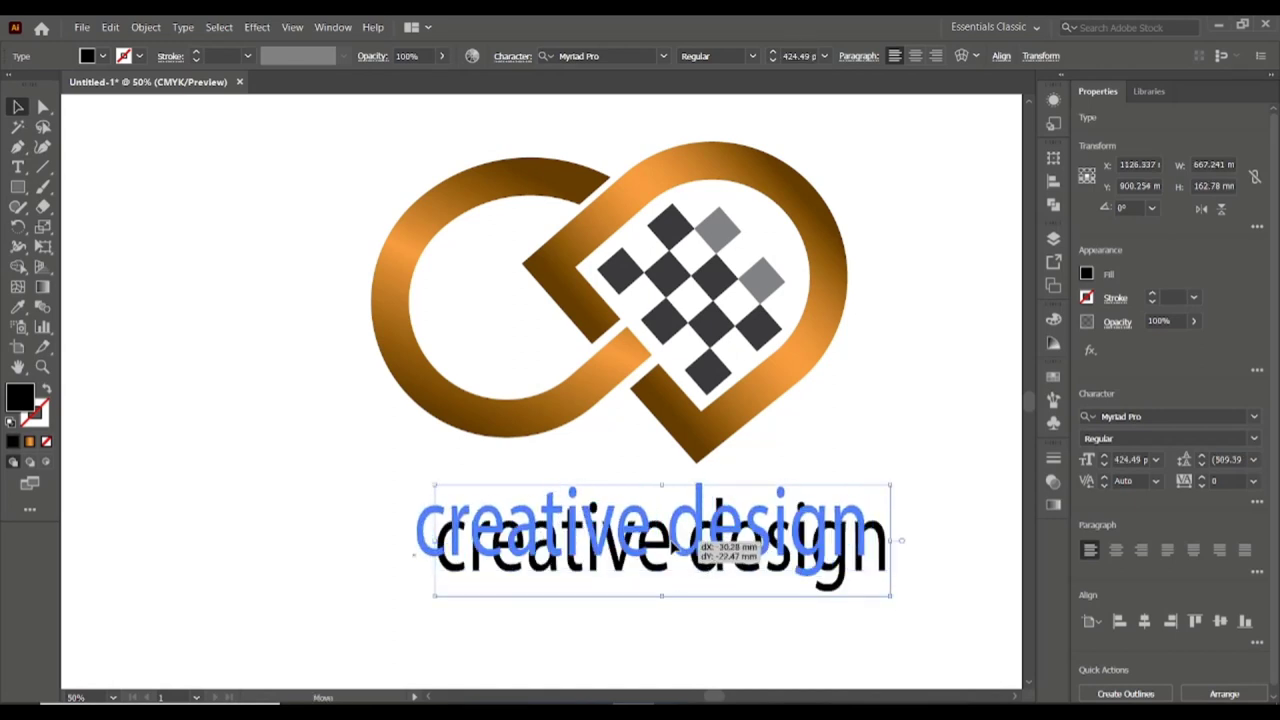
Set the text in Myriad Variable Concept and capitalize it to 'Creative Design'.
click(663, 56)
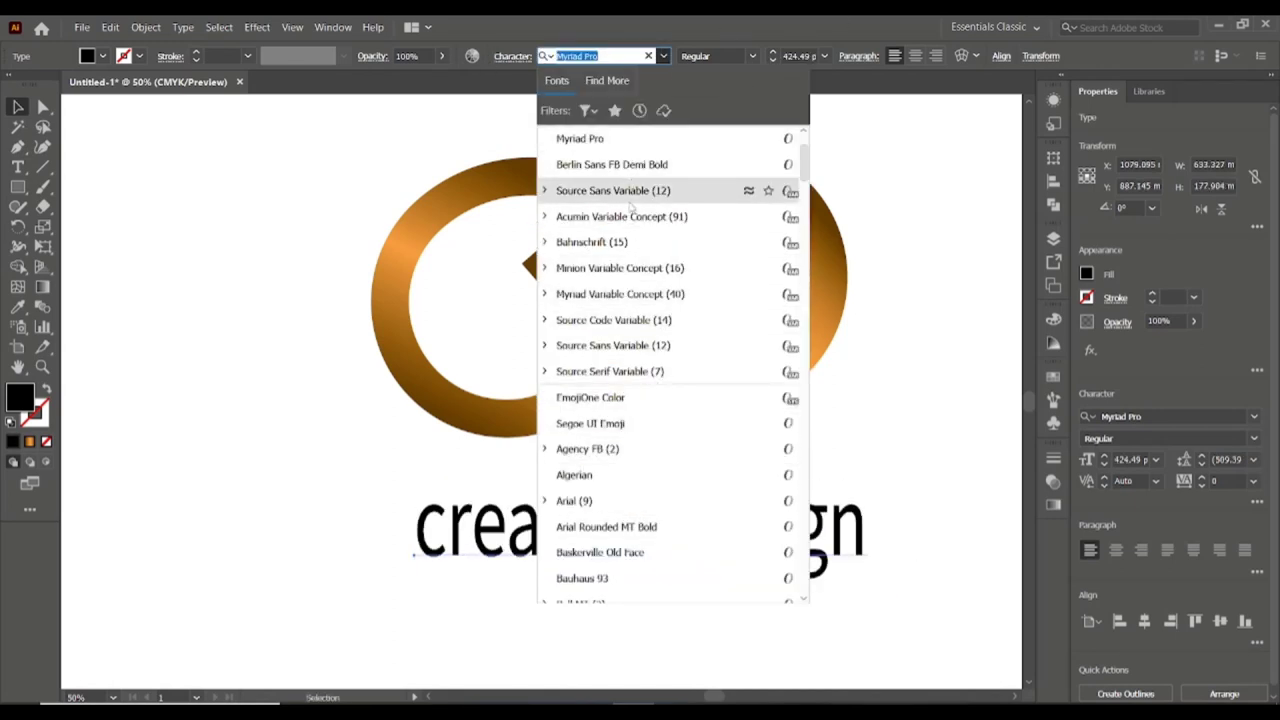
click(620, 294)
double_click(466, 569)
key(BackSpace)
text(C)
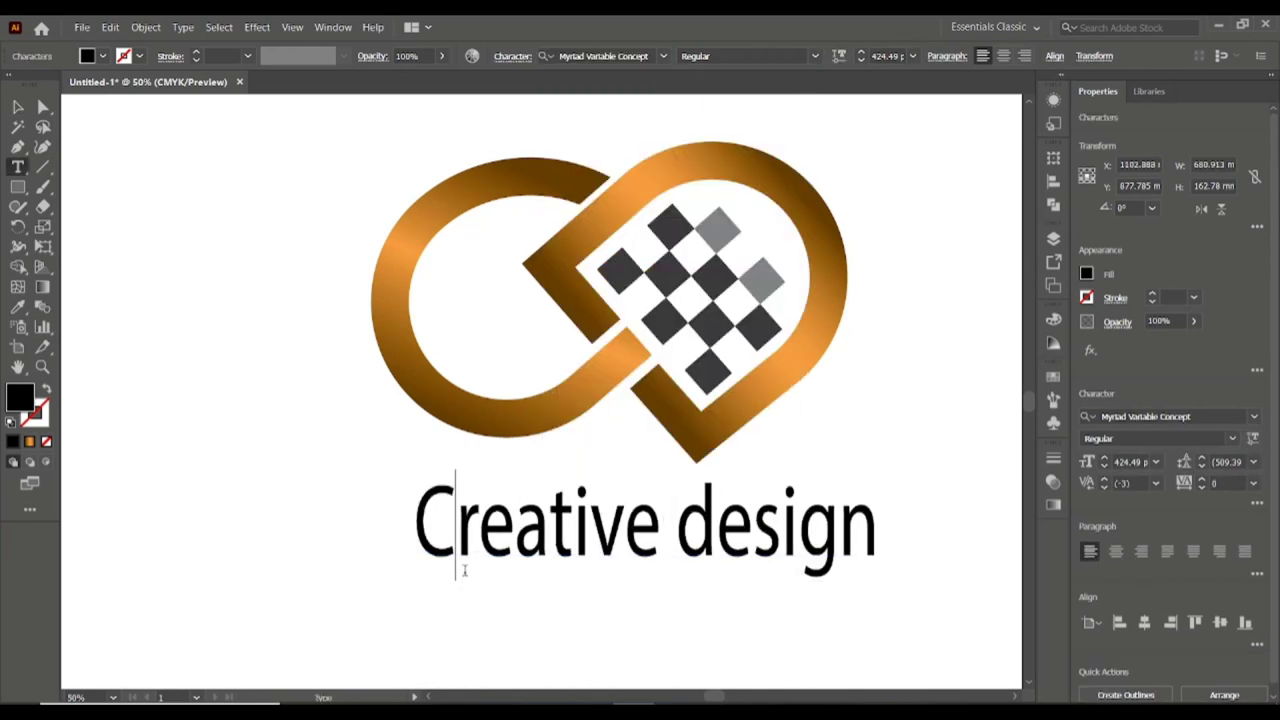
key(BackSpace)
text(D)
click(12, 421)
Colour the text orange C67500 and fit the artboard in view.
double_click(20, 397)
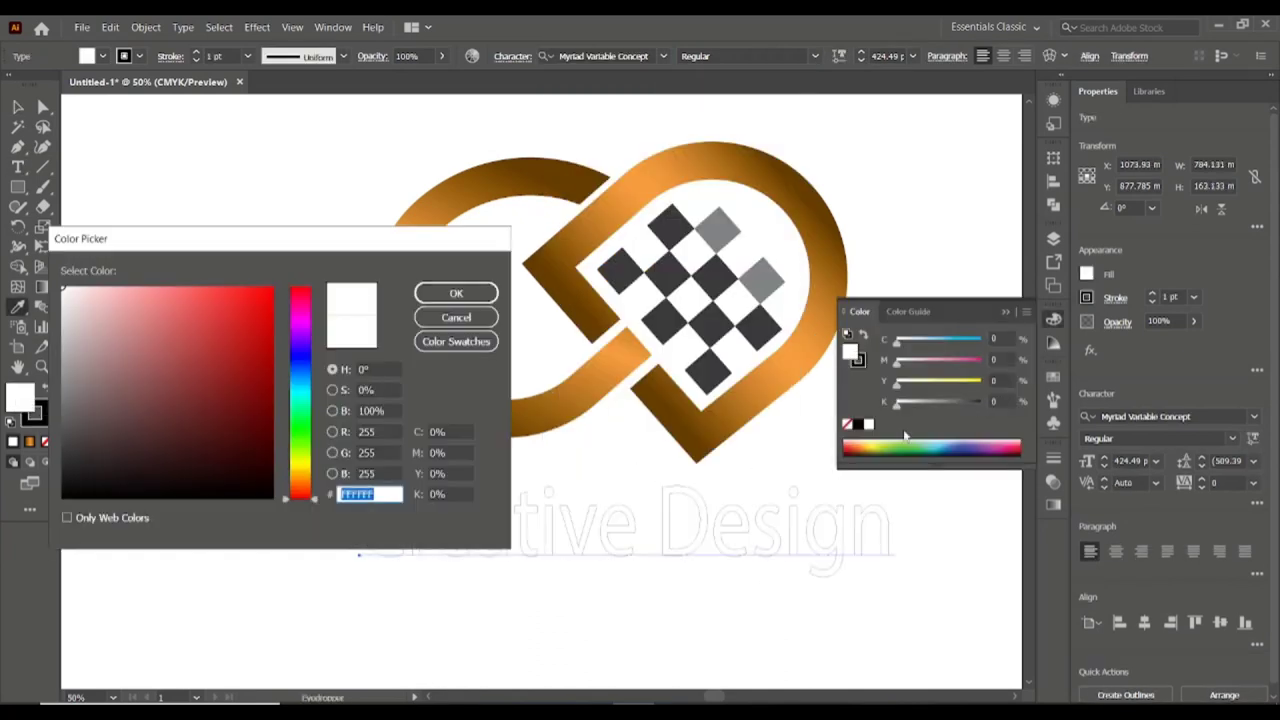
click(300, 476)
click(271, 333)
click(456, 293)
key(Escape)
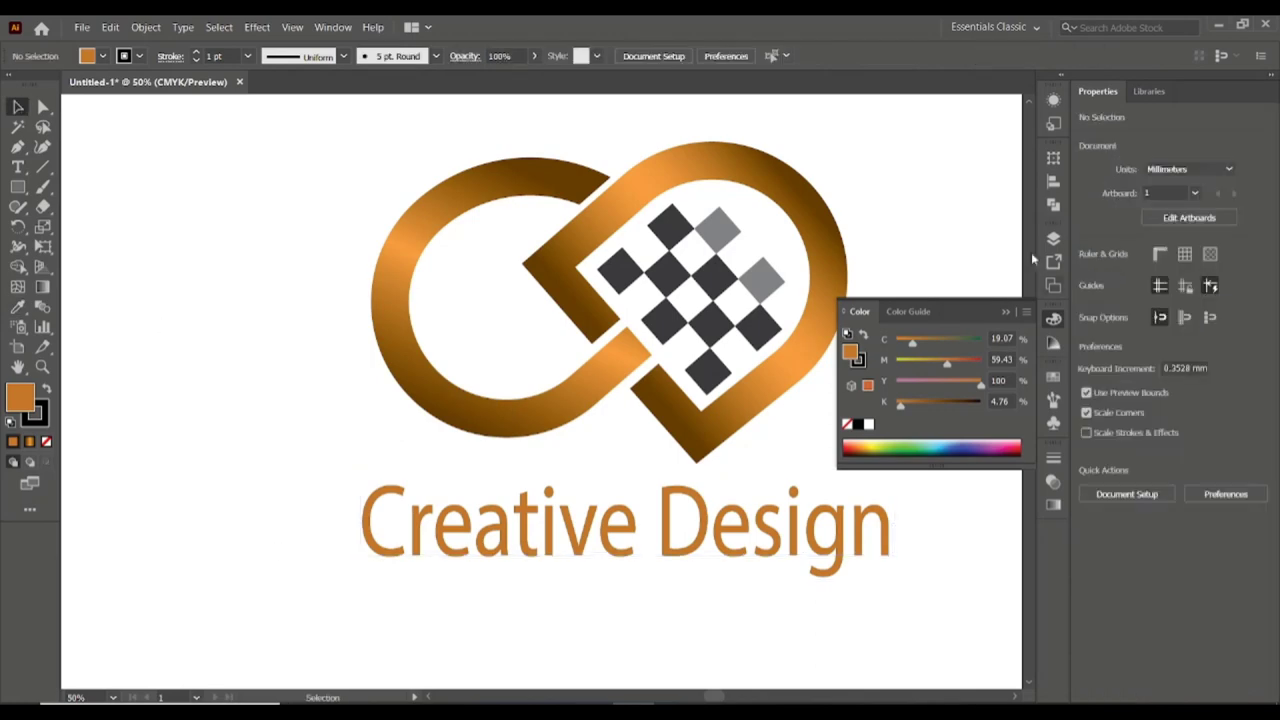
key(ctrl+0)
Export the artwork as a PNG named 'LOGO'.
click(82, 26)
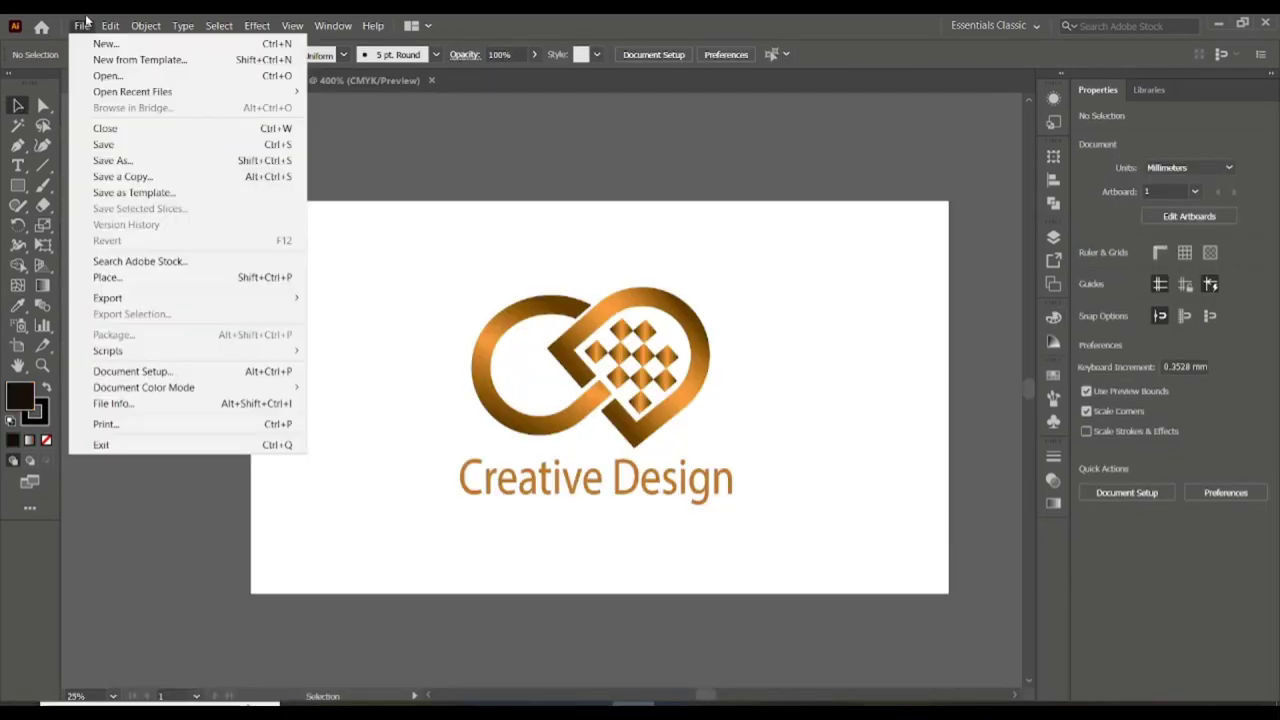
click(333, 315)
text(LOGO)
click(370, 346)
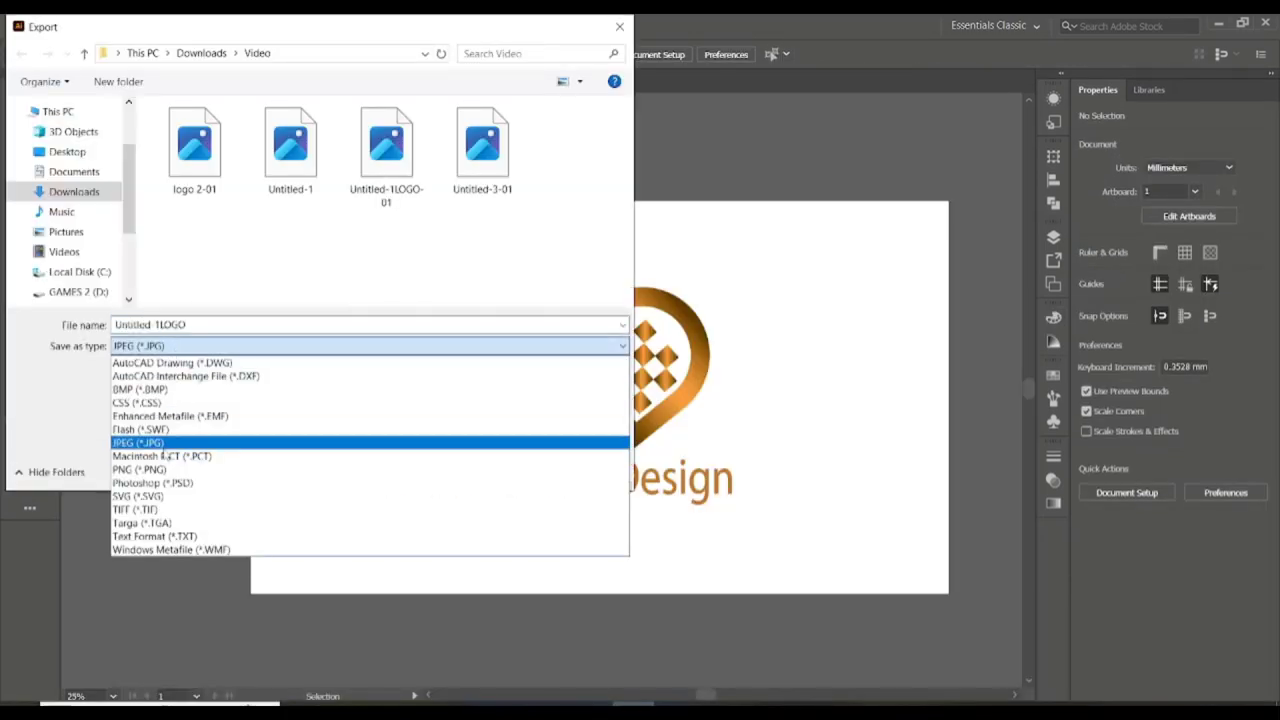
click(165, 445)
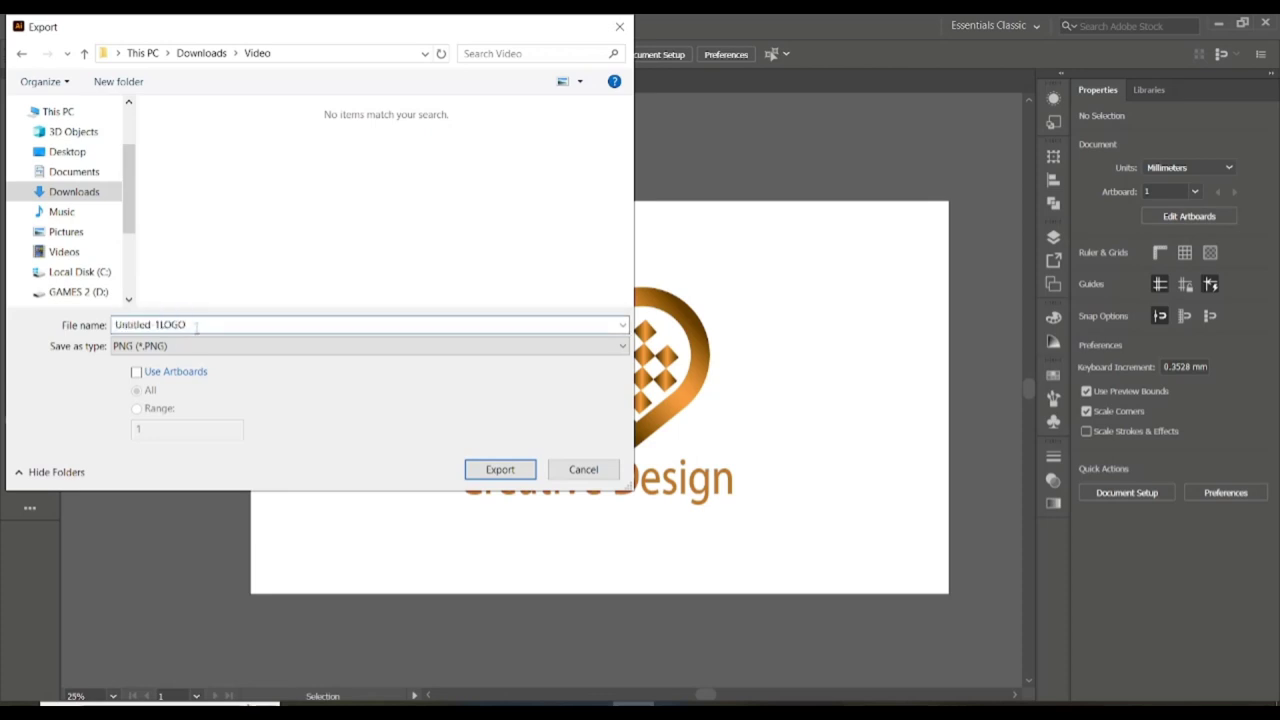
click(370, 324)
text(2)
click(500, 469)
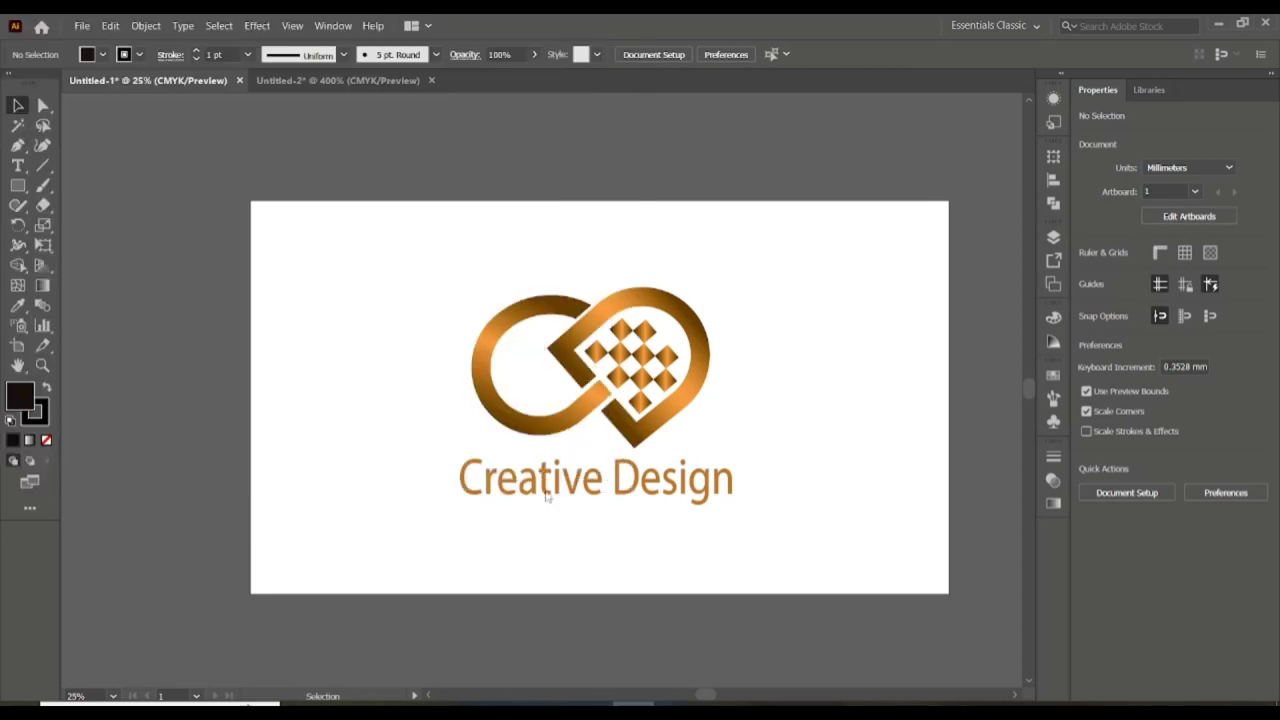
Finish the PNG export, then shrink the mockup smart object's placeholder to about 80% and recentre it.
click(656, 618)
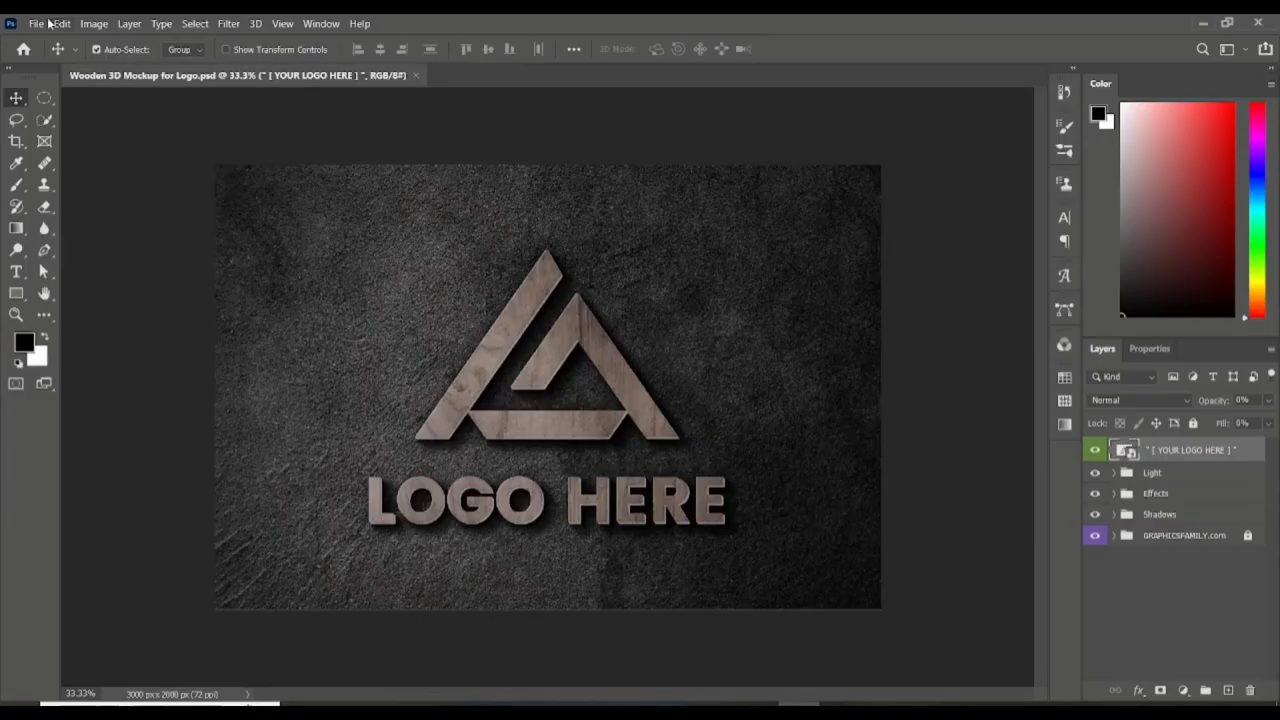
click(48, 22)
double_click(1122, 451)
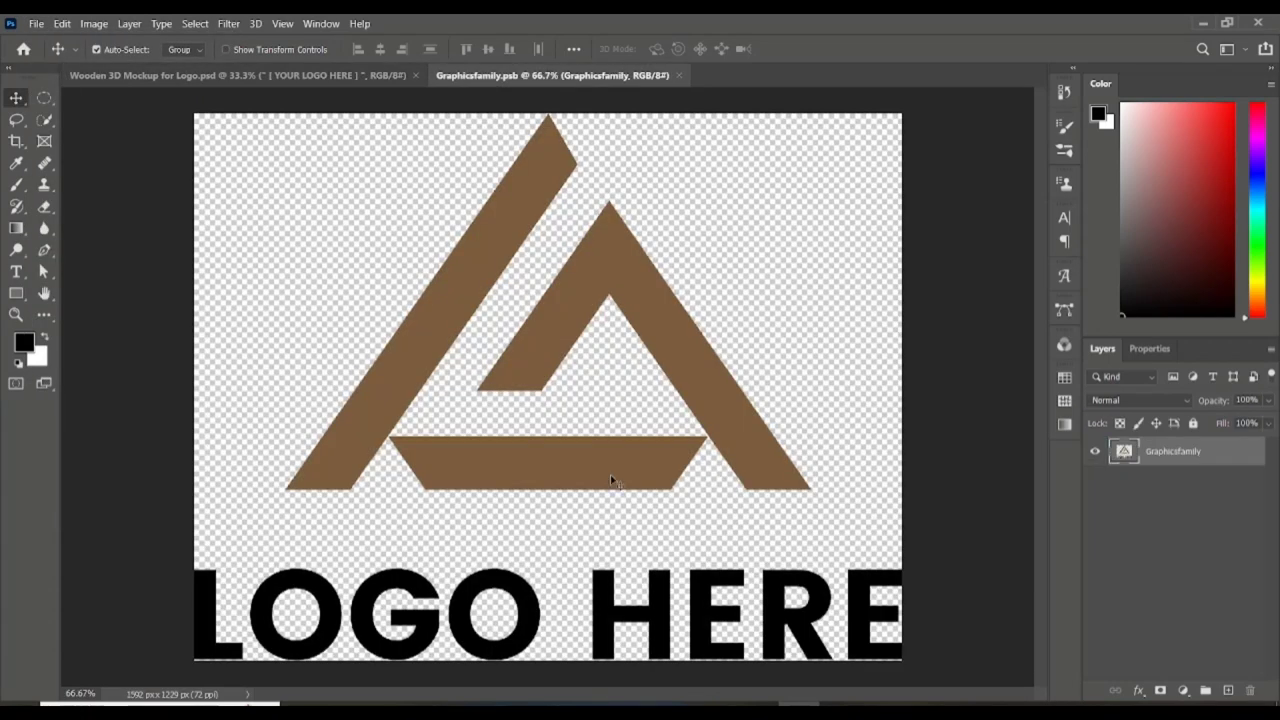
key(ctrl+t)
drag(902, 386, 763, 386)
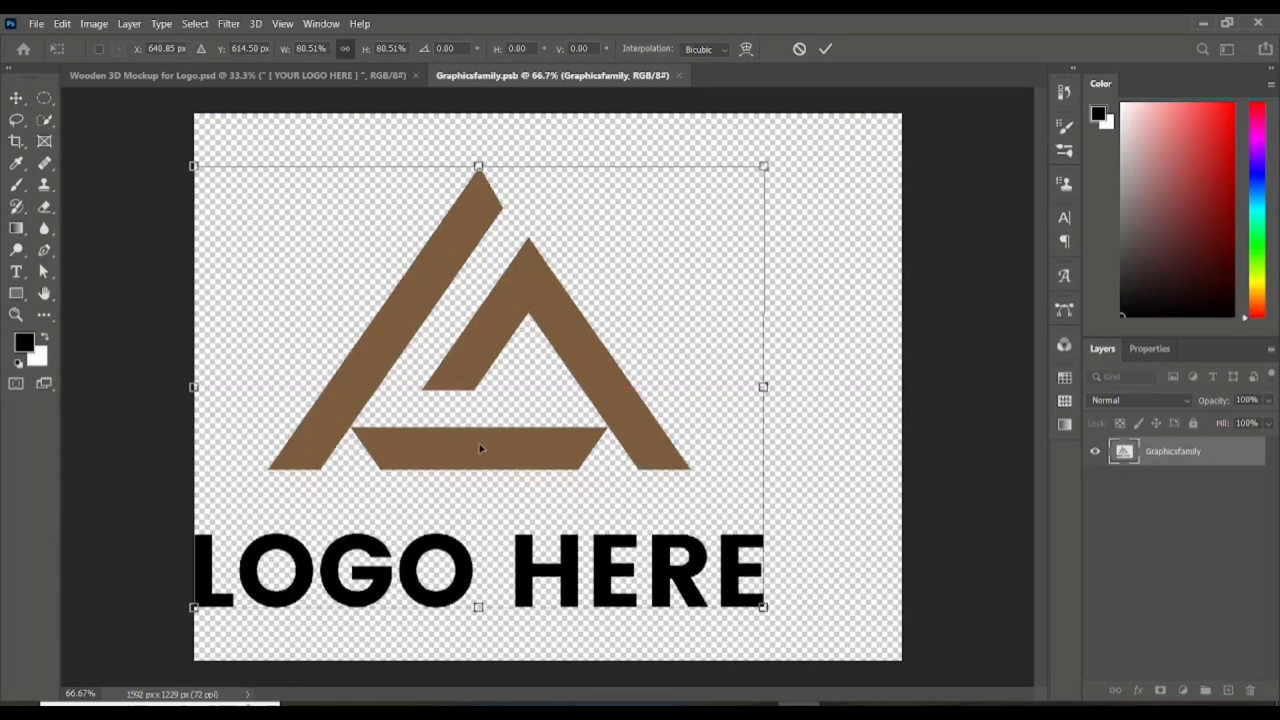
drag(480, 448, 549, 413)
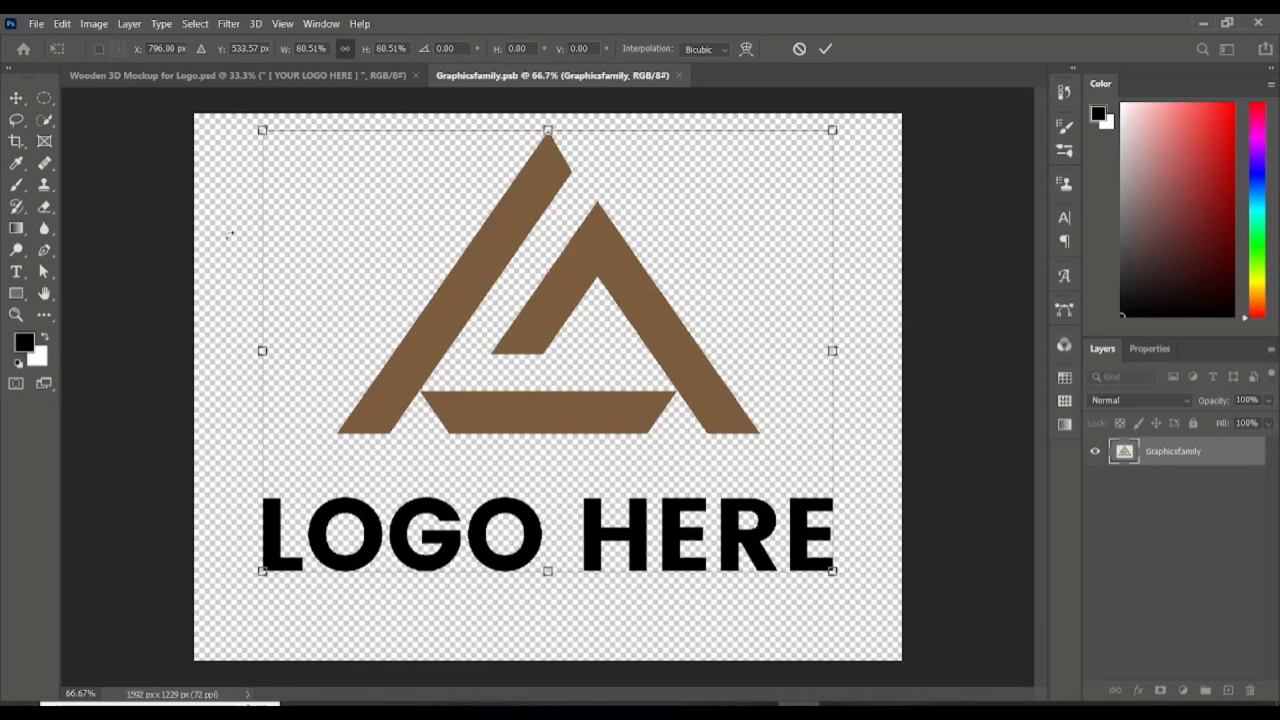
click(35, 23)
click(302, 104)
Open the exported Creative Design logo PNG in Photoshop.
key(Return)
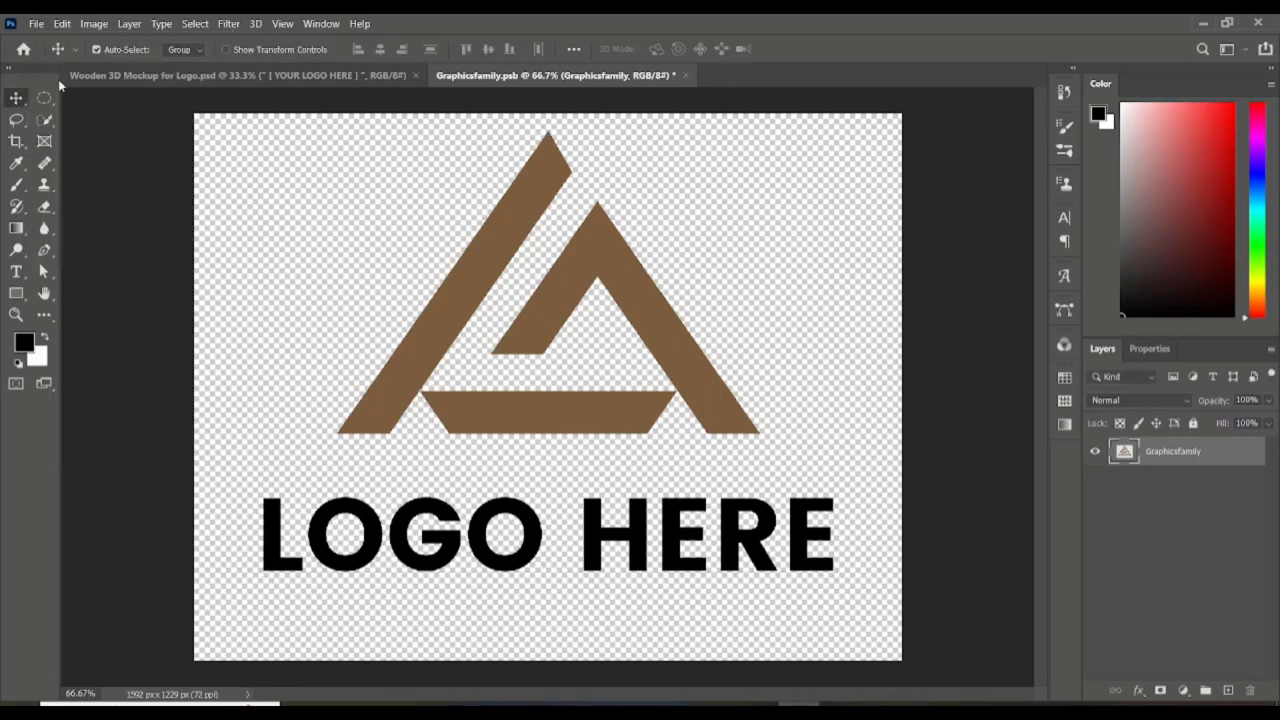
click(35, 23)
click(52, 55)
click(578, 150)
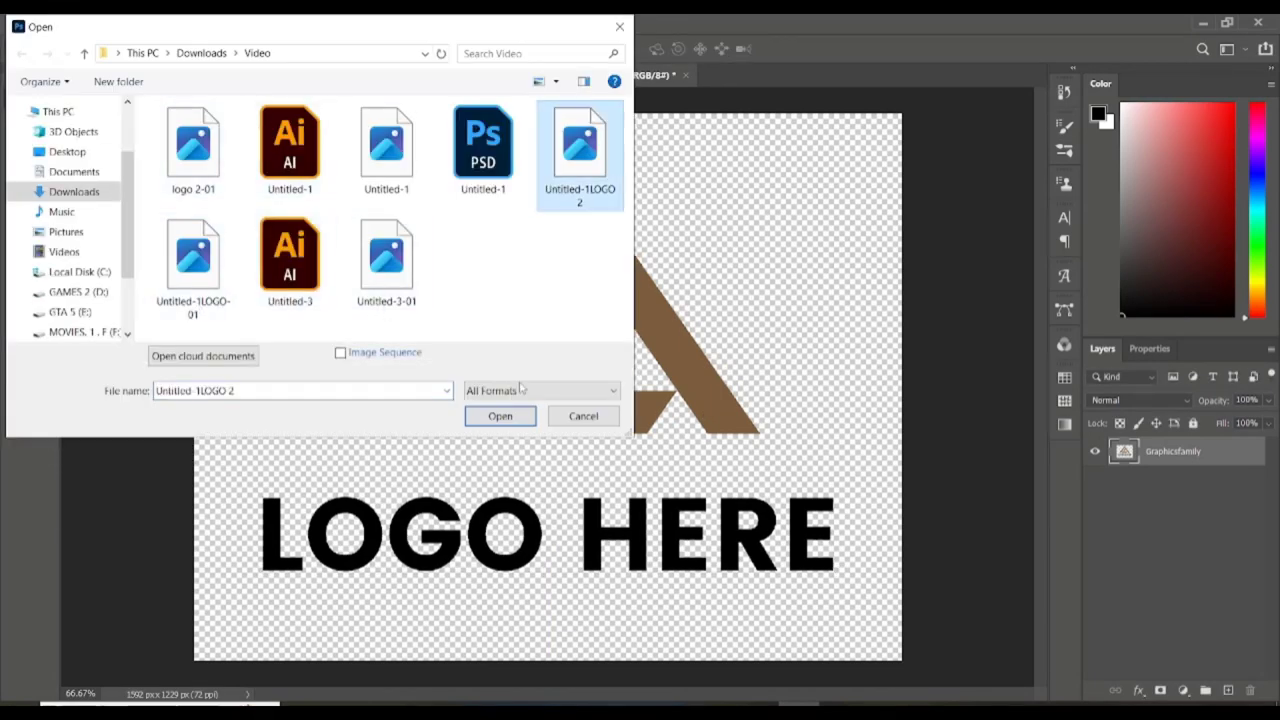
click(500, 418)
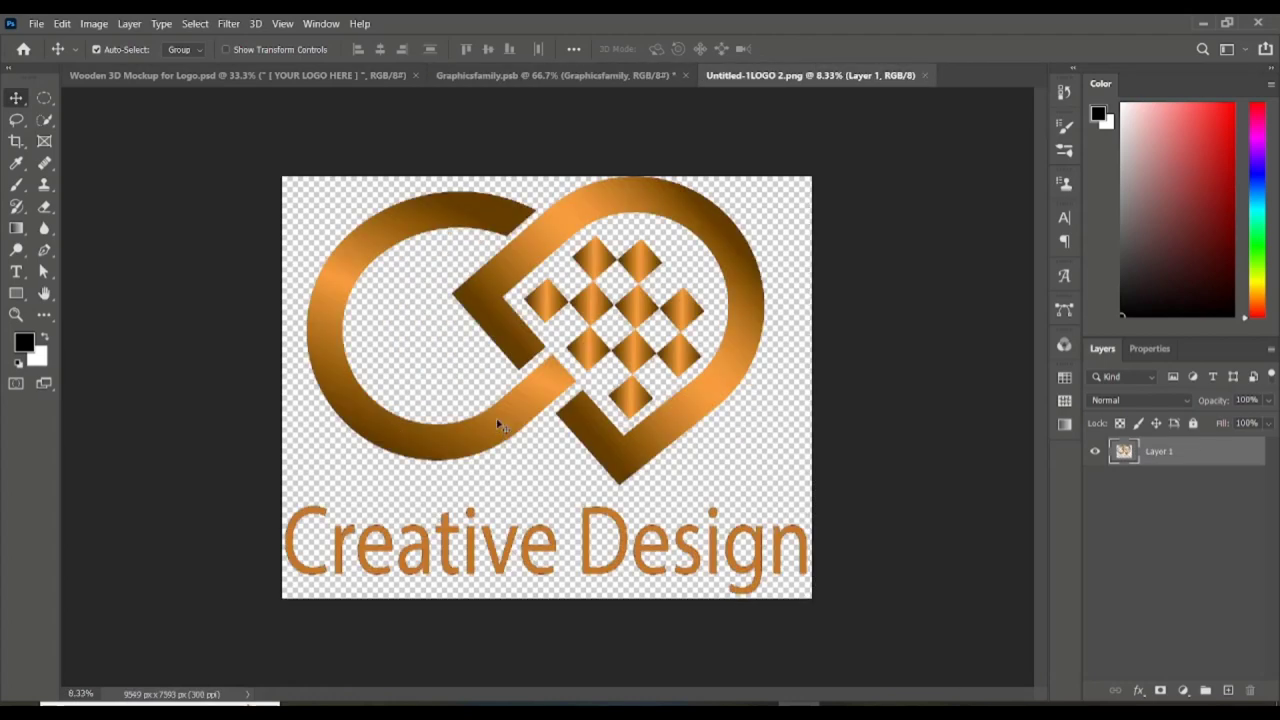
Place the logo PNG in the smart object and scale it to about 14% to fill the canvas.
drag(495, 428, 487, 469)
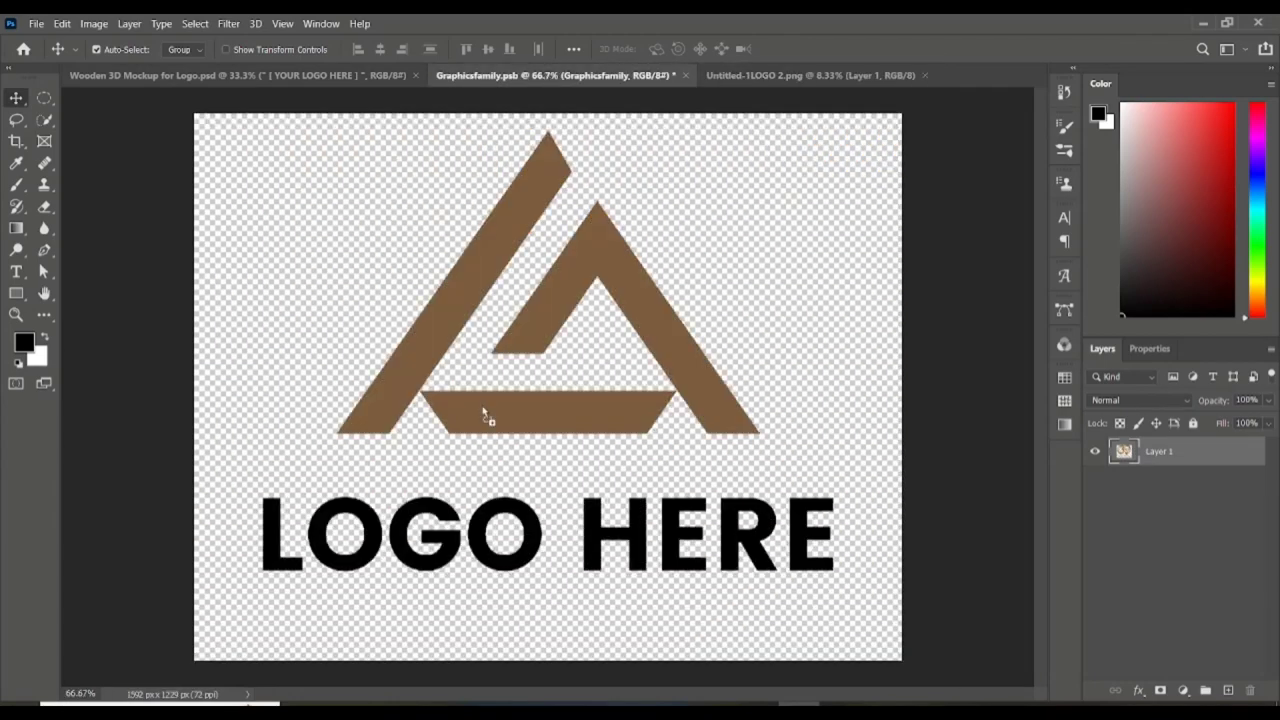
key(ctrl+t)
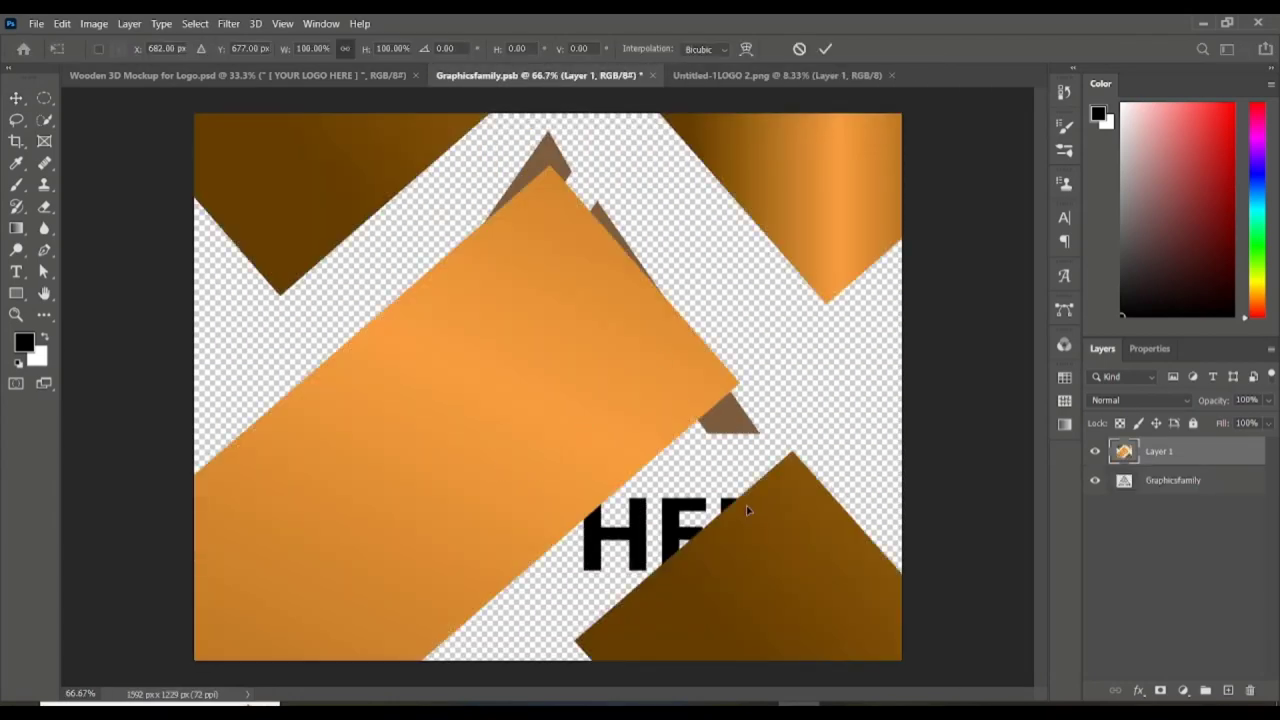
key(ctrl+minus)
key(ctrl+minus)
key(ctrl+minus)
key(ctrl+minus)
key(ctrl+minus)
mouse_move(278, 600)
mouse_down()
mouse_move(749, 246)
mouse_move(556, 392)
mouse_up()
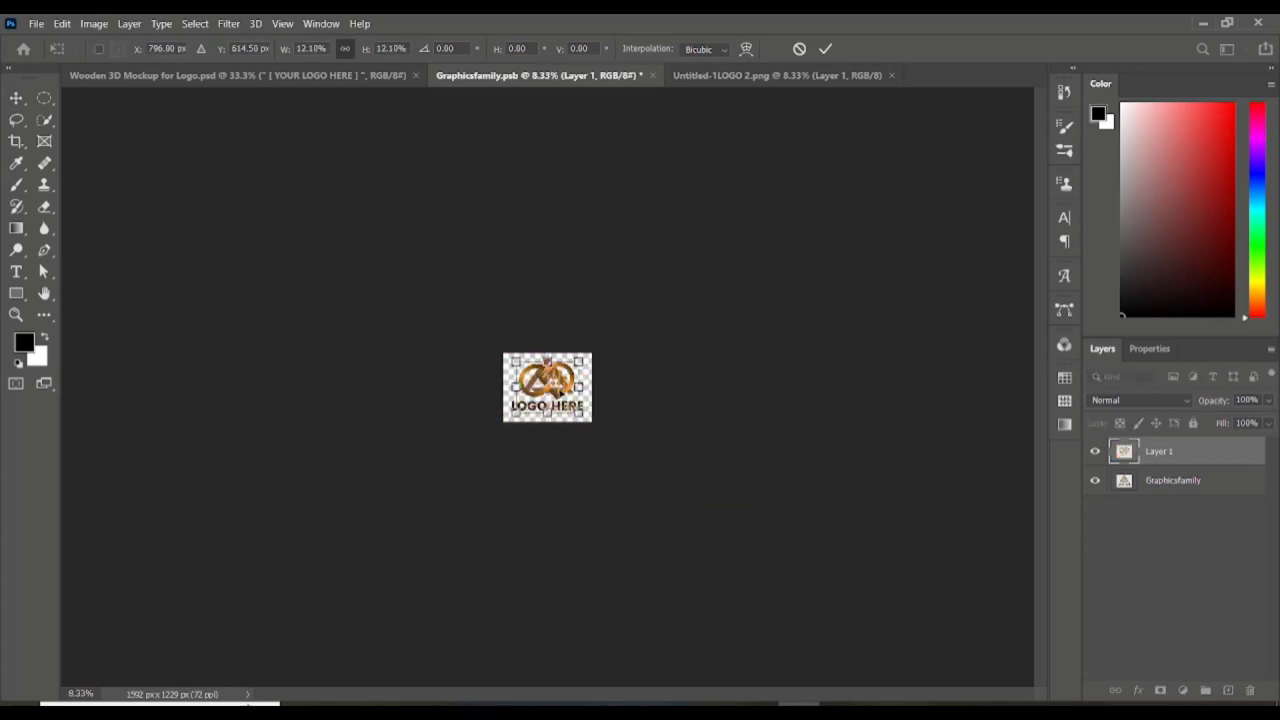
key(ctrl+plus)
key(ctrl+plus)
key(ctrl+plus)
key(ctrl+plus)
key(ctrl+plus)
key(ctrl+plus)
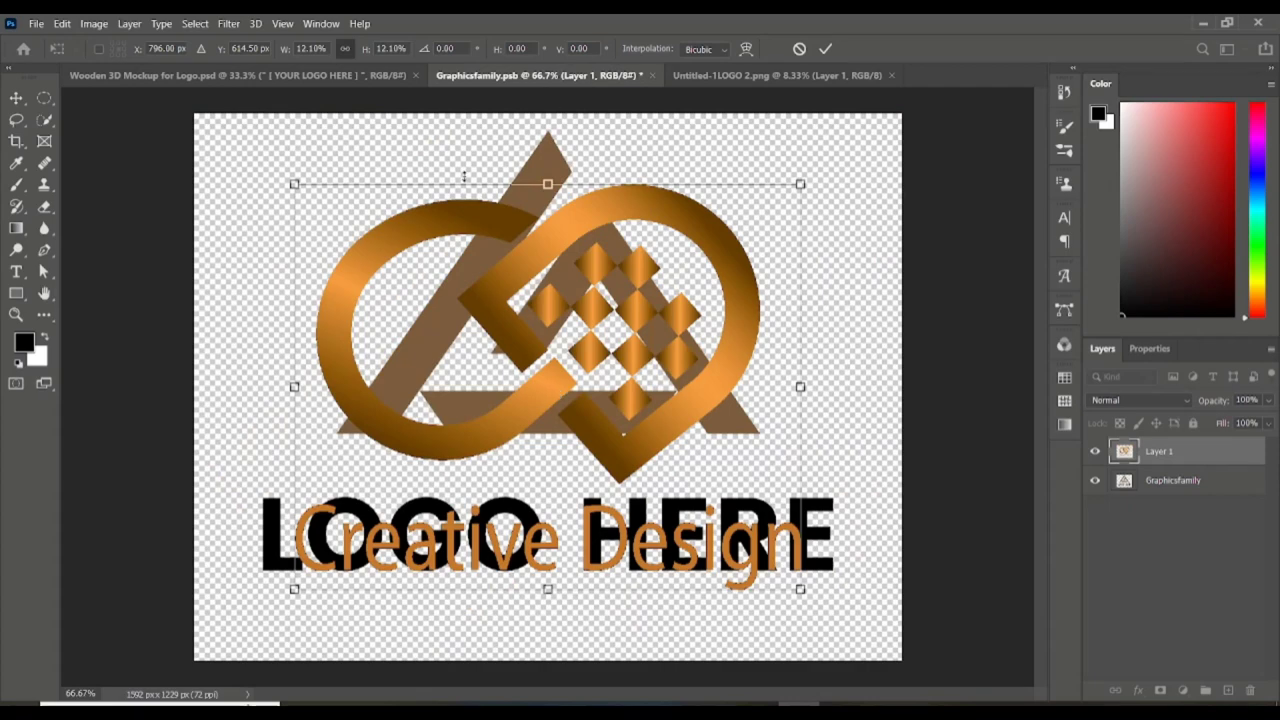
drag(279, 183, 232, 148)
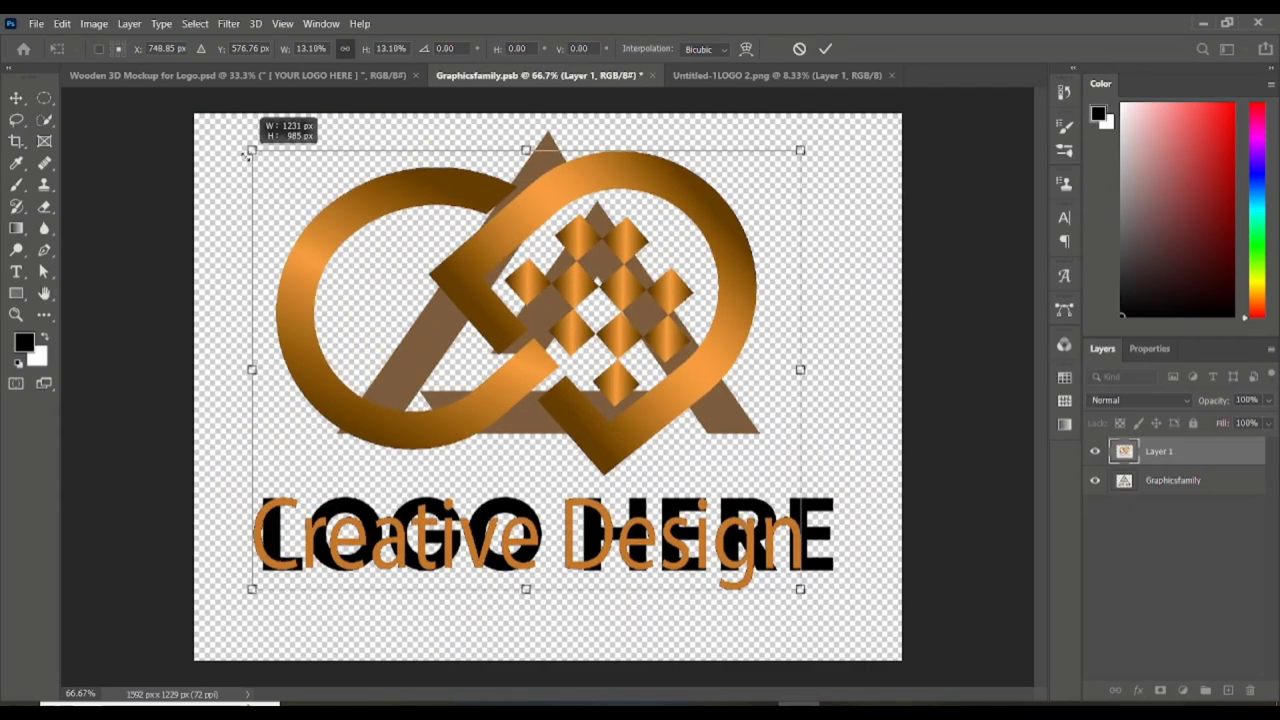
drag(800, 589, 844, 623)
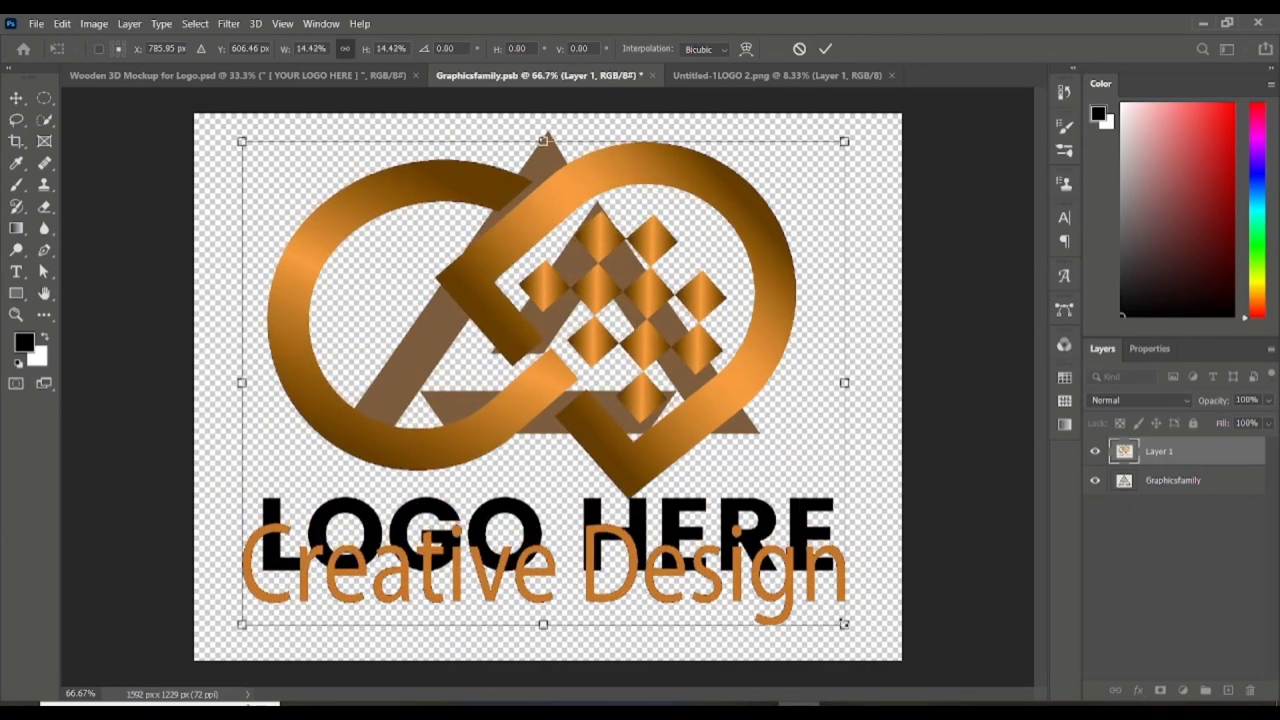
key(Return)
Hide the LOGO HERE placeholder layer, save and close the smart object, returning to the mockup.
click(1095, 481)
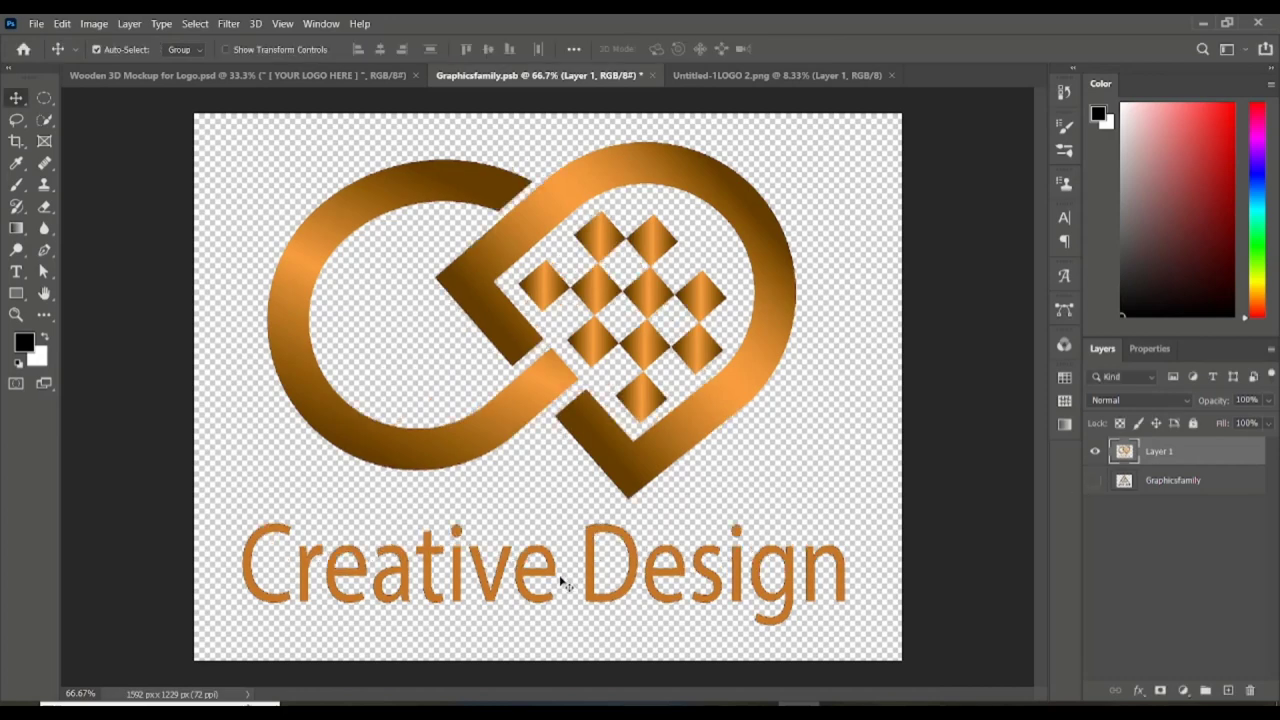
key(ctrl+s)
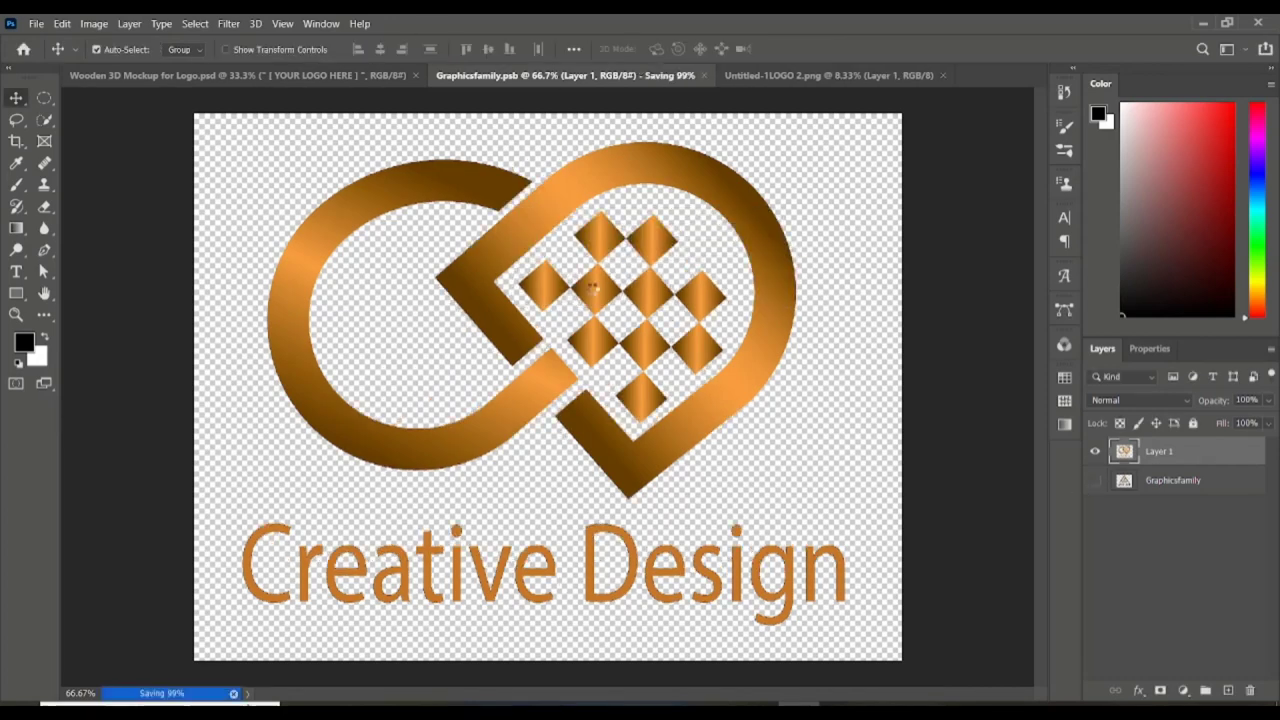
key(ctrl+w)
click(342, 76)
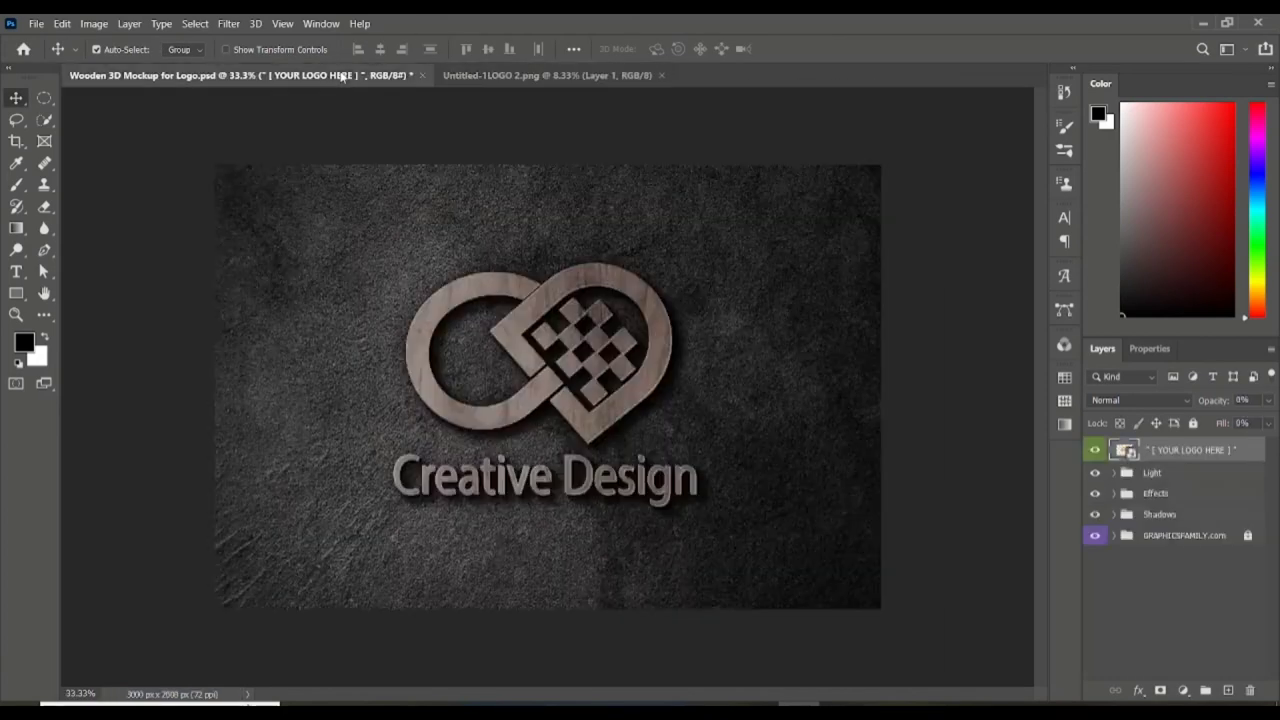